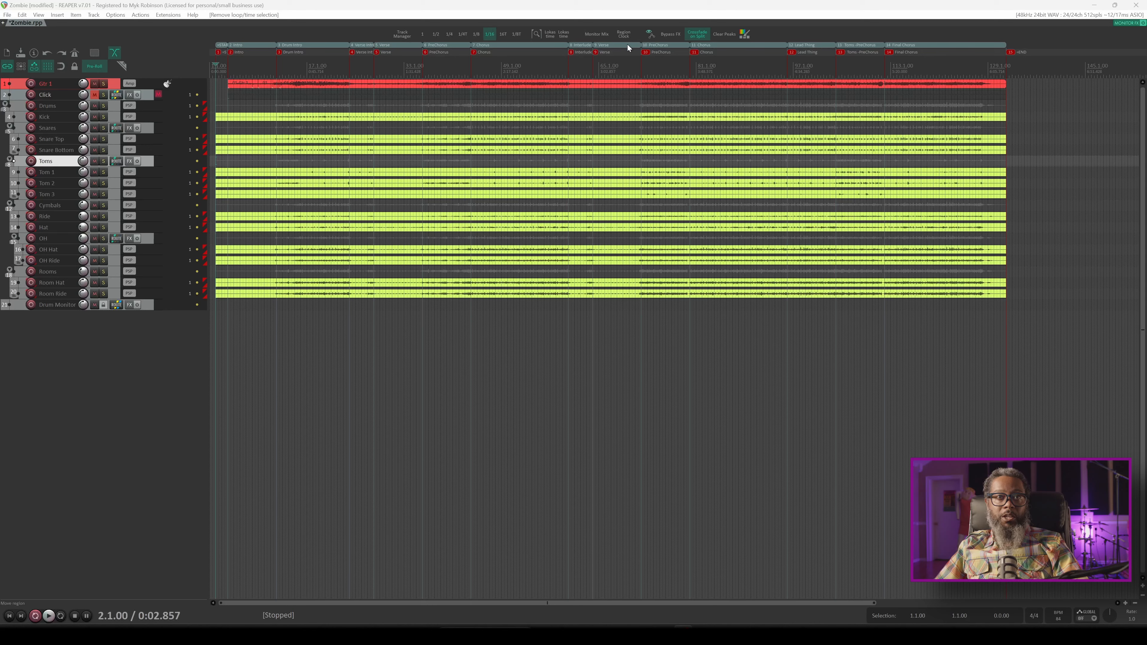
- Open the customization settings for the floating toolbar above the timeline, review its actions, and close them without changes
{"action": "right_click", "coordinate": [802, 34]}
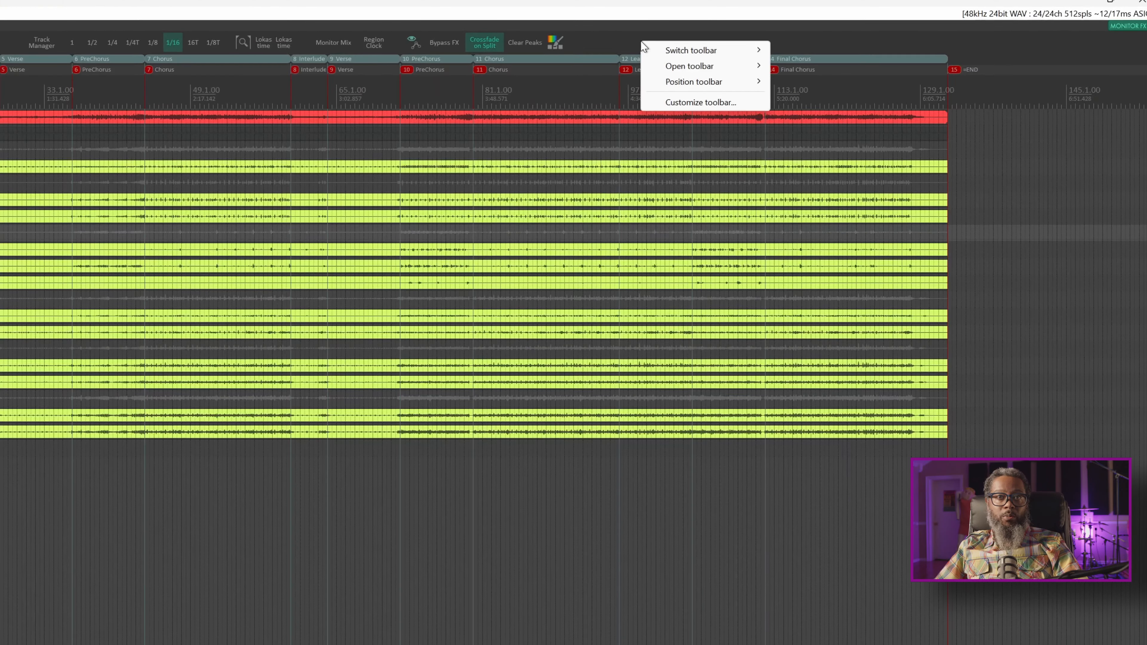
{"action": "left_click", "coordinate": [684, 102]}
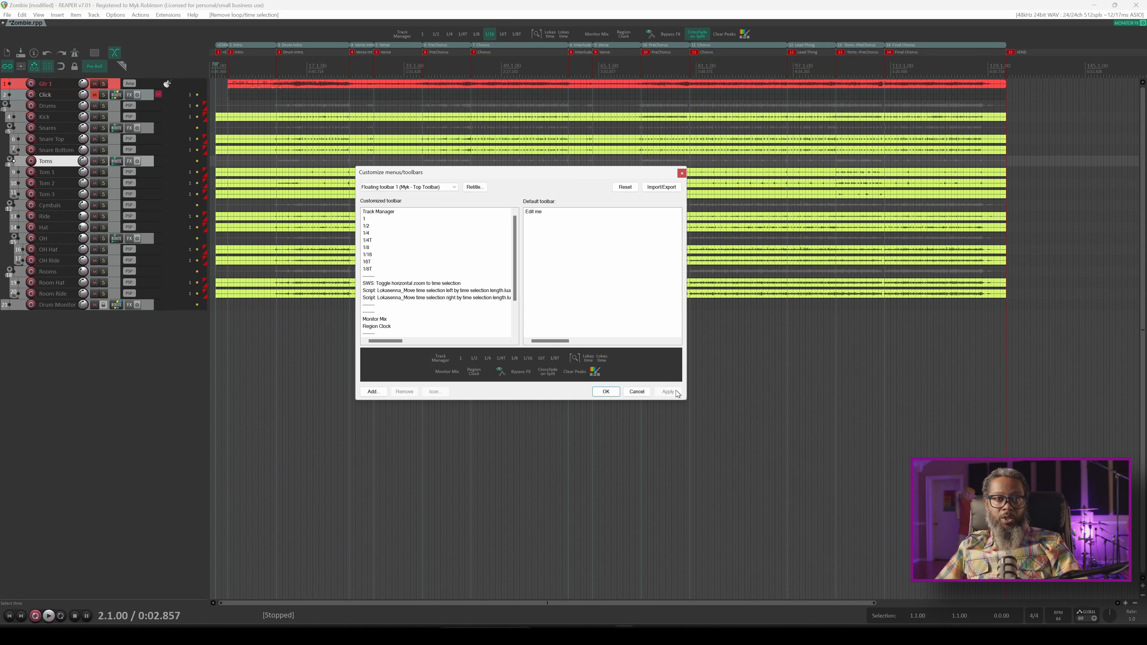
{"action": "left_click", "coordinate": [605, 391]}
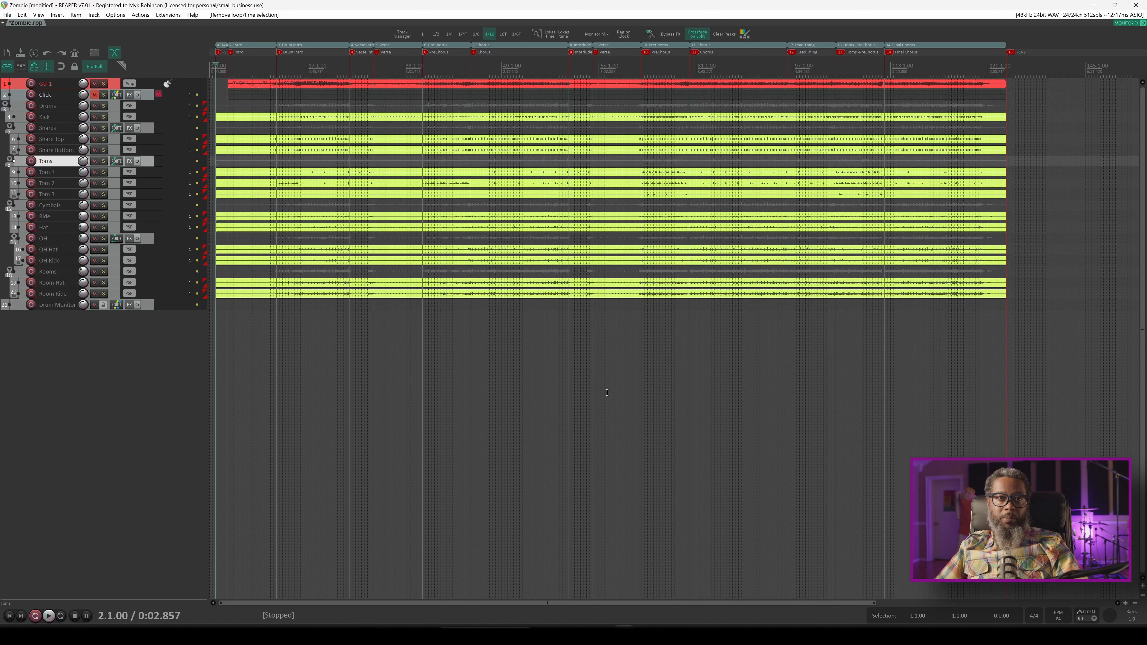
- Switch to the browser to view the SWS/S&M Extension download page, and return to REAPER
{"action": "left_click", "coordinate": [1094, 6]}
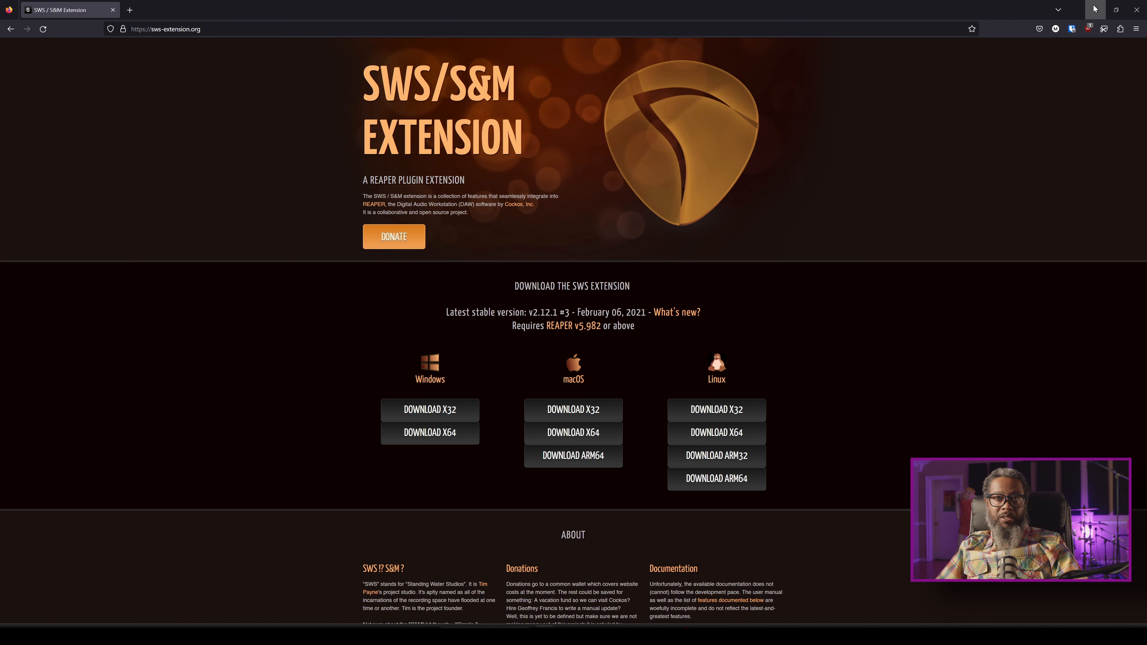
{"action": "left_click", "coordinate": [1095, 9]}
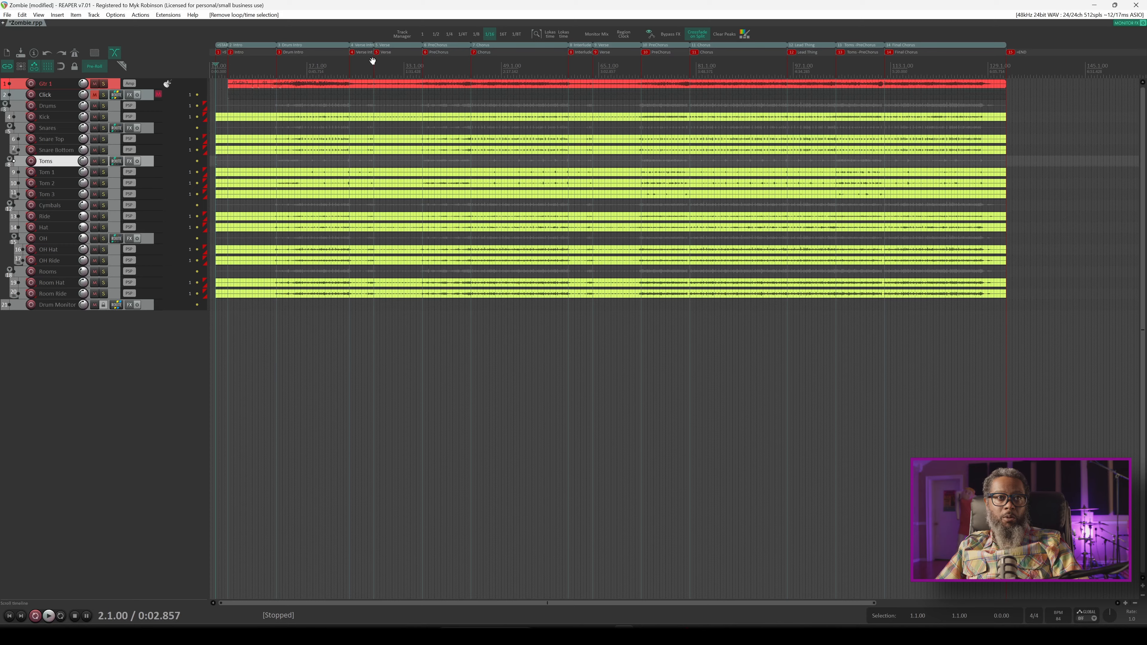
- Insert a project marker named "Marker" in the first Verse, shortly before the first PreChorus
{"action": "left_click", "coordinate": [404, 53]}
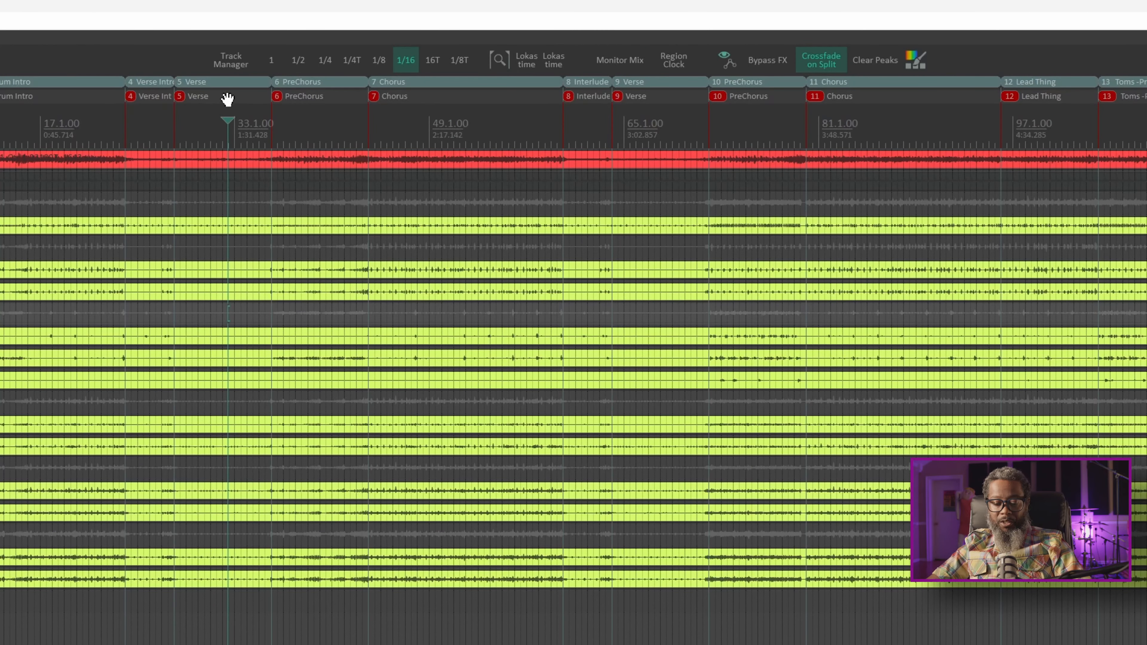
{"action": "key", "text": "shift+m"}
{"action": "type", "text": "Marker"}
{"action": "key", "text": "Return"}
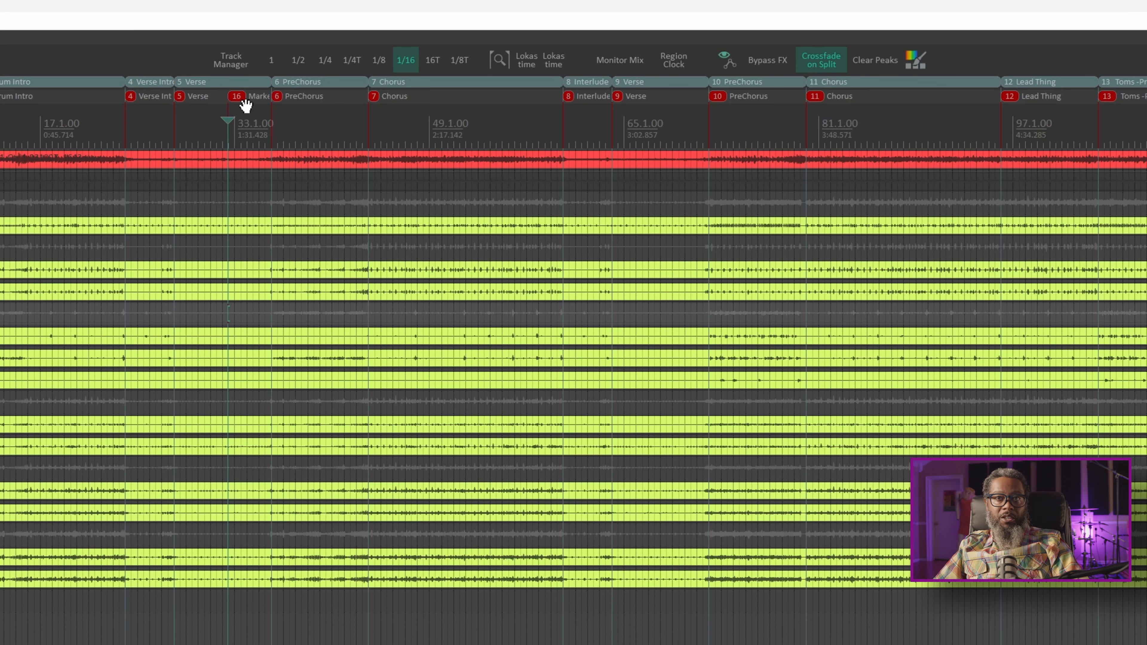
- Reorder the project's marker IDs with the SWS marker utilities
{"action": "left_click", "coordinate": [163, 15]}
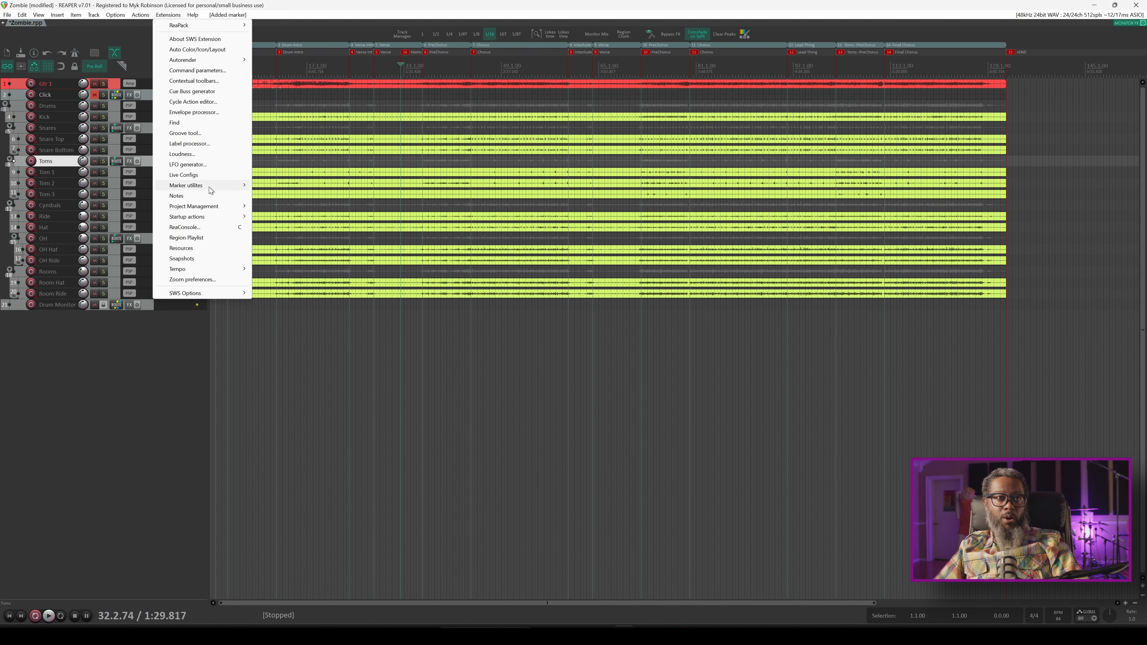
{"action": "mouse_move", "coordinate": [209, 187]}
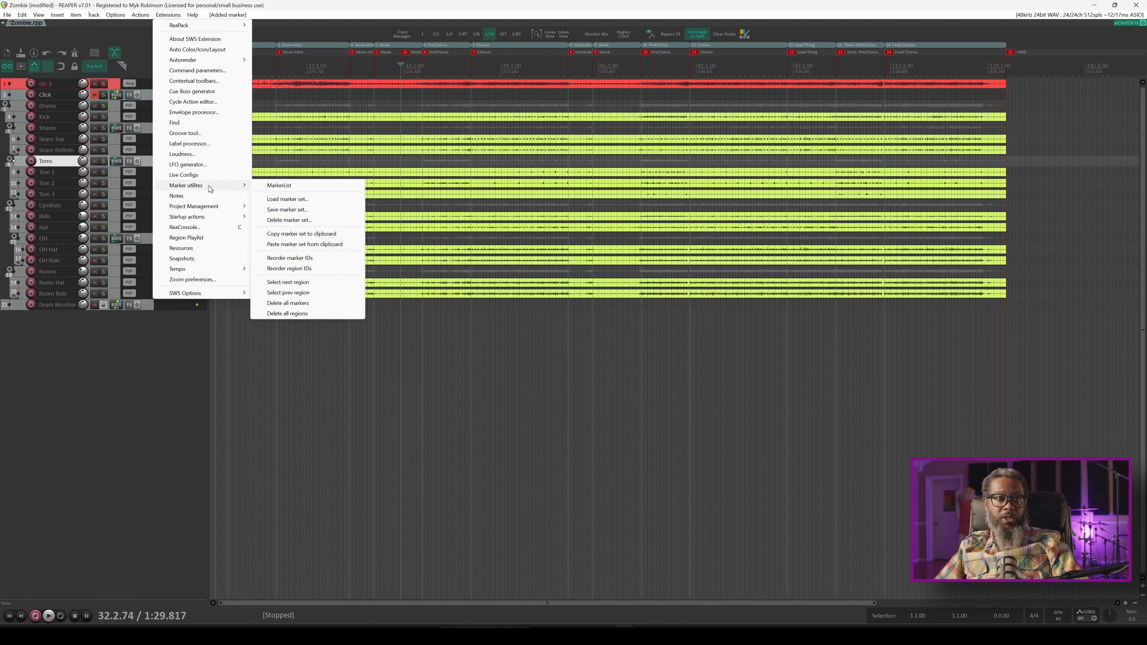
{"action": "left_click", "coordinate": [312, 259]}
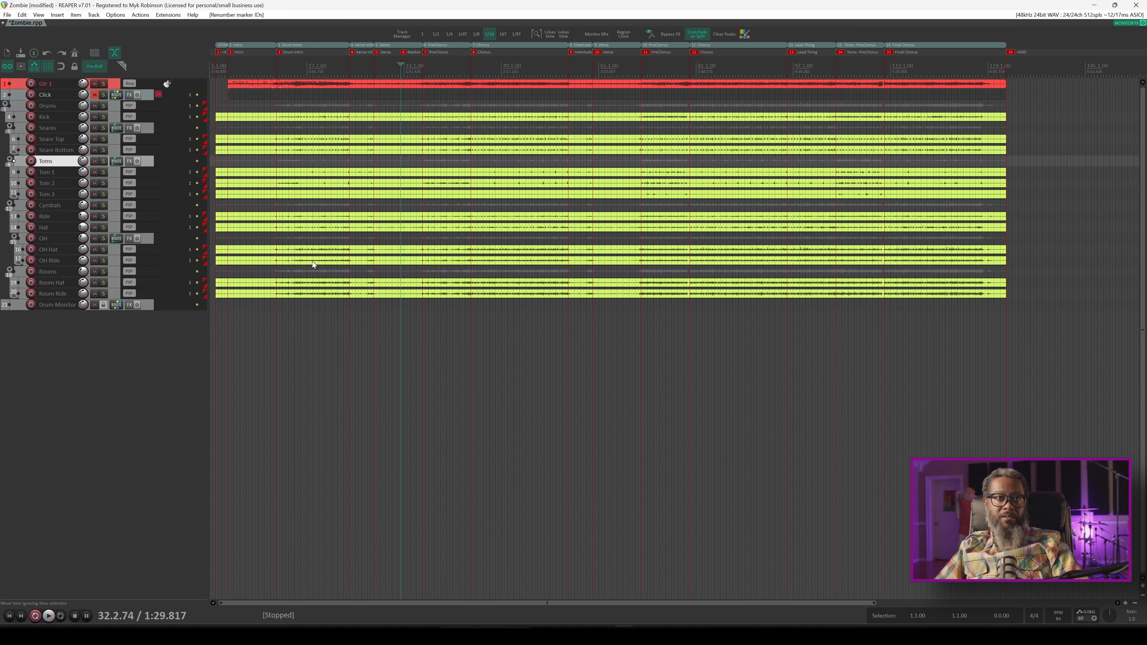
- Remove the project marker named "Marker" and run SWS: Renumber marker IDs again from the recent actions
{"action": "right_click", "coordinate": [405, 55]}
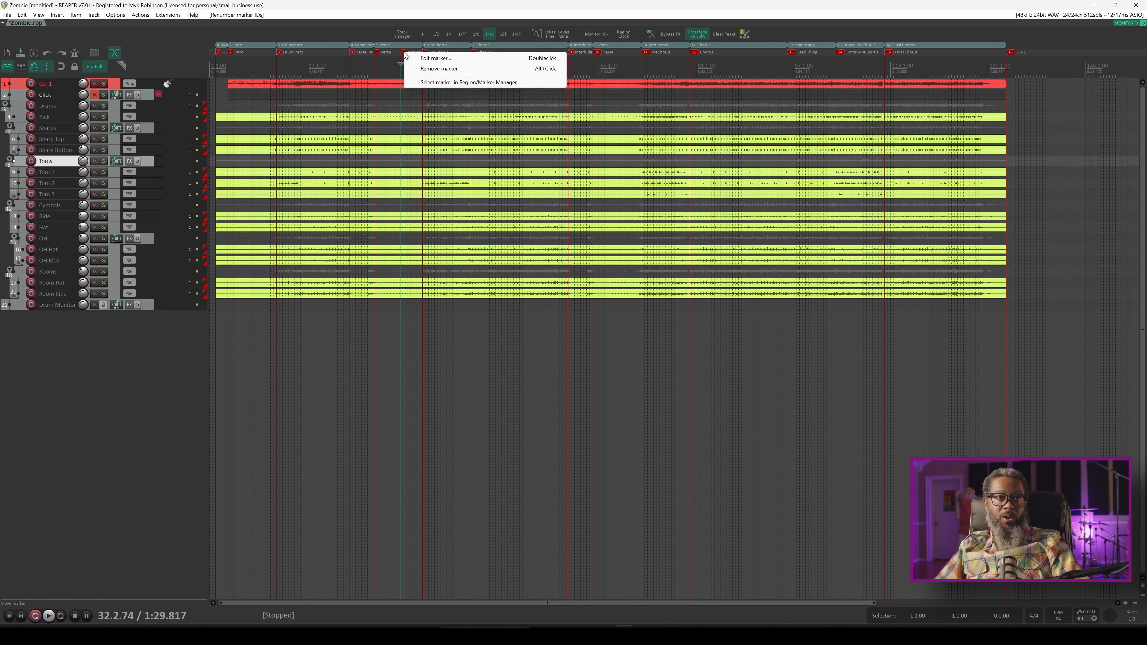
{"action": "left_click", "coordinate": [434, 69]}
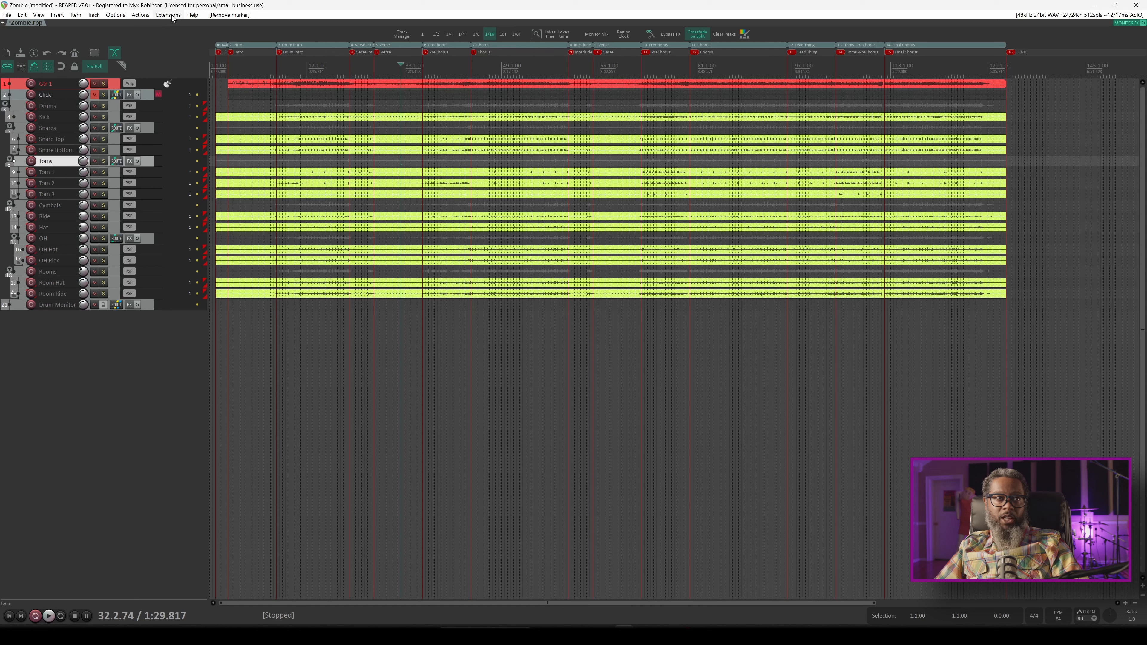
{"action": "left_click", "coordinate": [143, 16]}
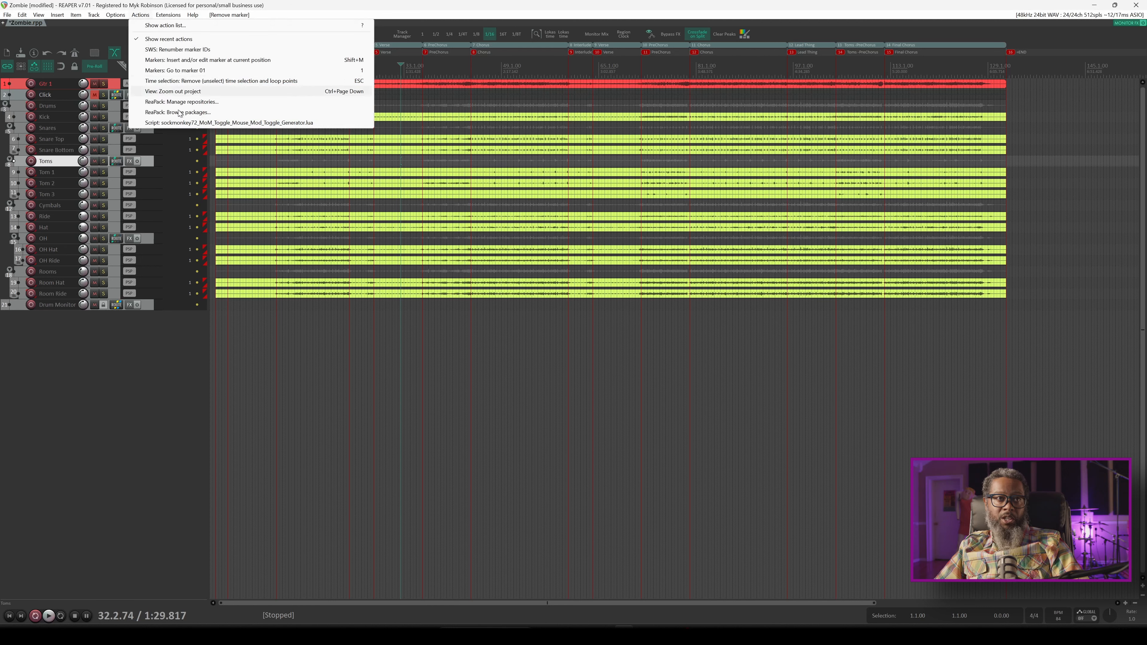
{"action": "left_click", "coordinate": [176, 51]}
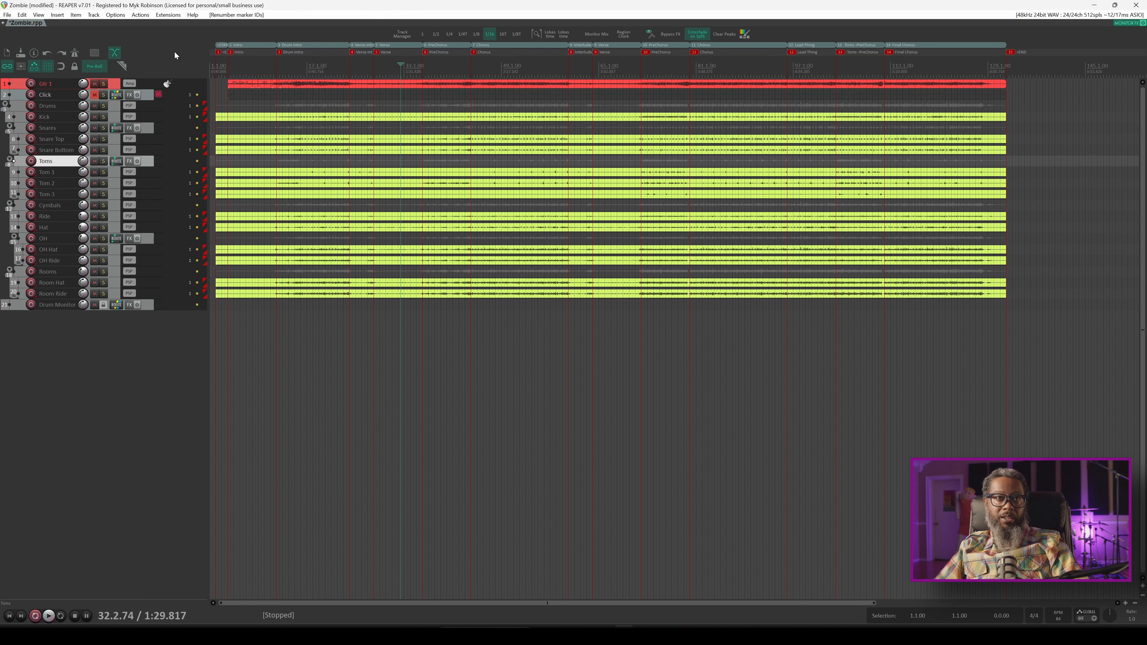
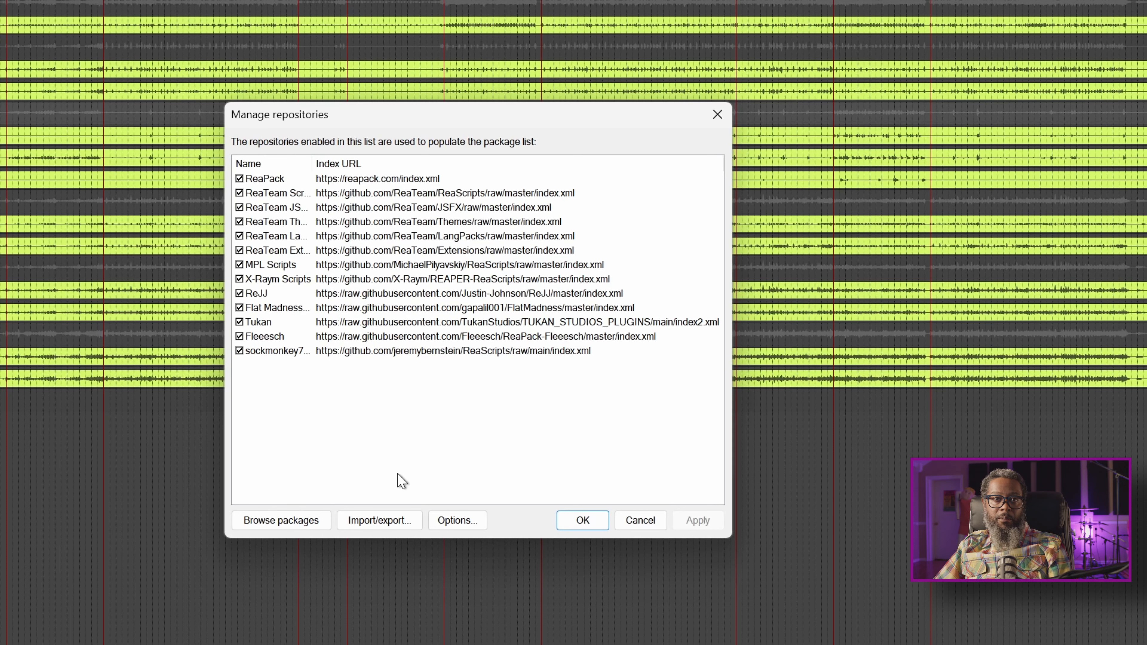
- Enter the sockmonkey72 ReaScripts index URL as a repository to import in ReaPack, and cancel the import
{"action": "left_click", "coordinate": [360, 526]}
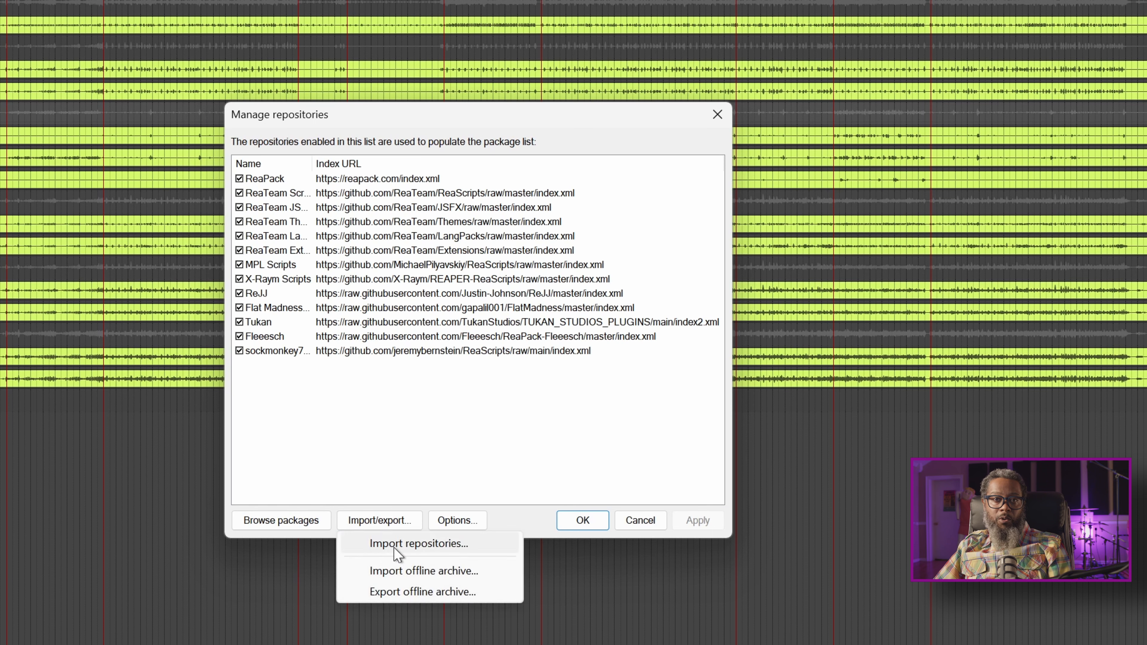
{"action": "left_click", "coordinate": [392, 543]}
{"action": "type", "text": "https://github.com/jeremybernstein/ReaScripts/raw/main/index.xml"}
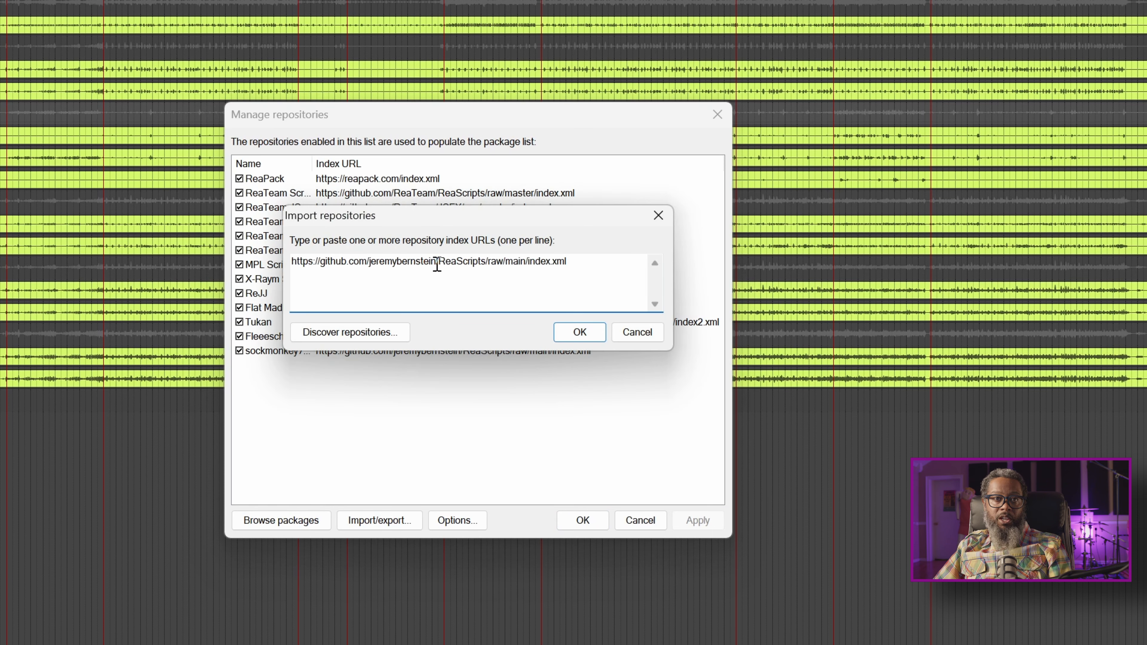
{"action": "left_click_drag", "start_coordinate": [482, 221], "coordinate": [473, 177]}
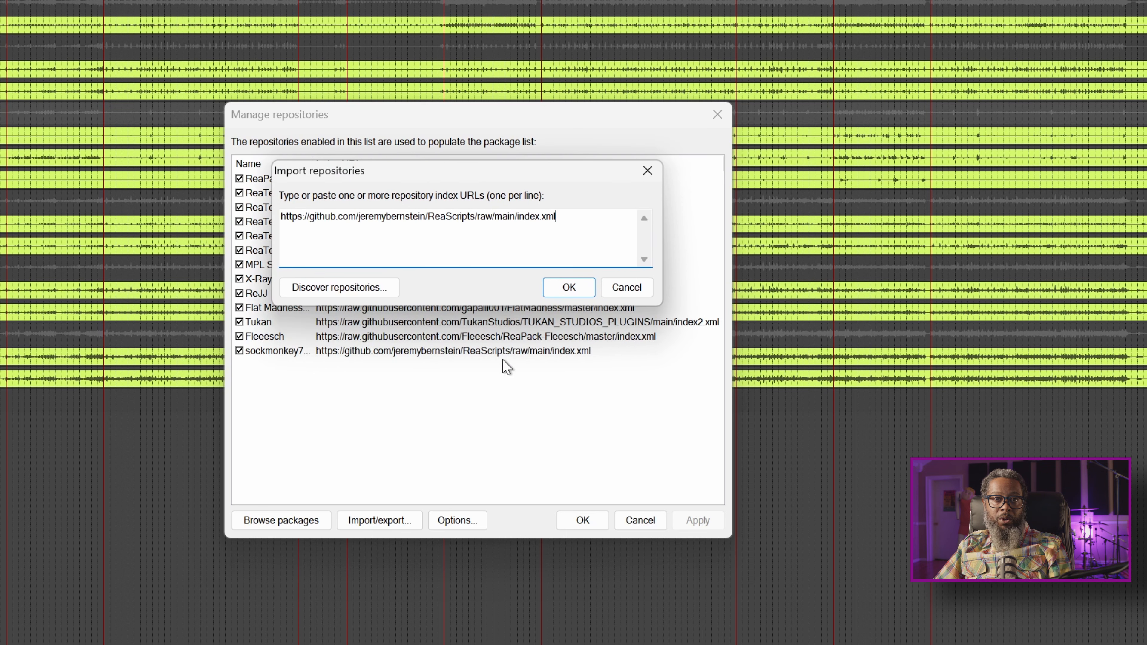
{"action": "left_click", "coordinate": [626, 289]}
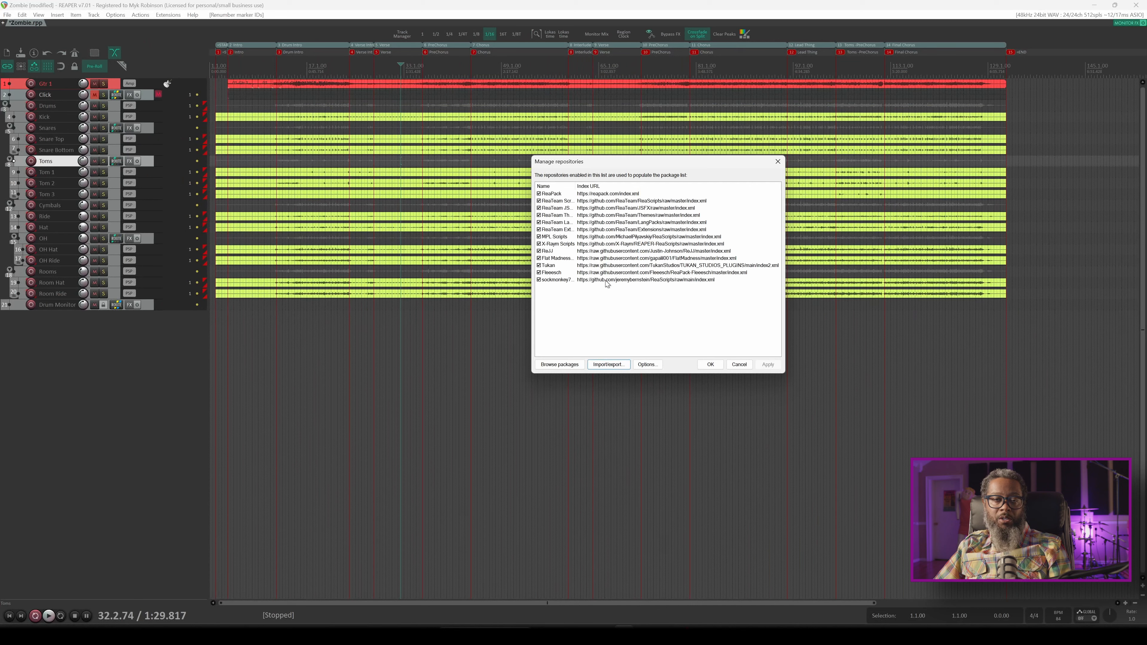
- Browse the ReaPack packages filtered by "sockmonkey" and check the options of MoM Toggle: Mouse Mod Toggle Action Generator
{"action": "left_click", "coordinate": [561, 365]}
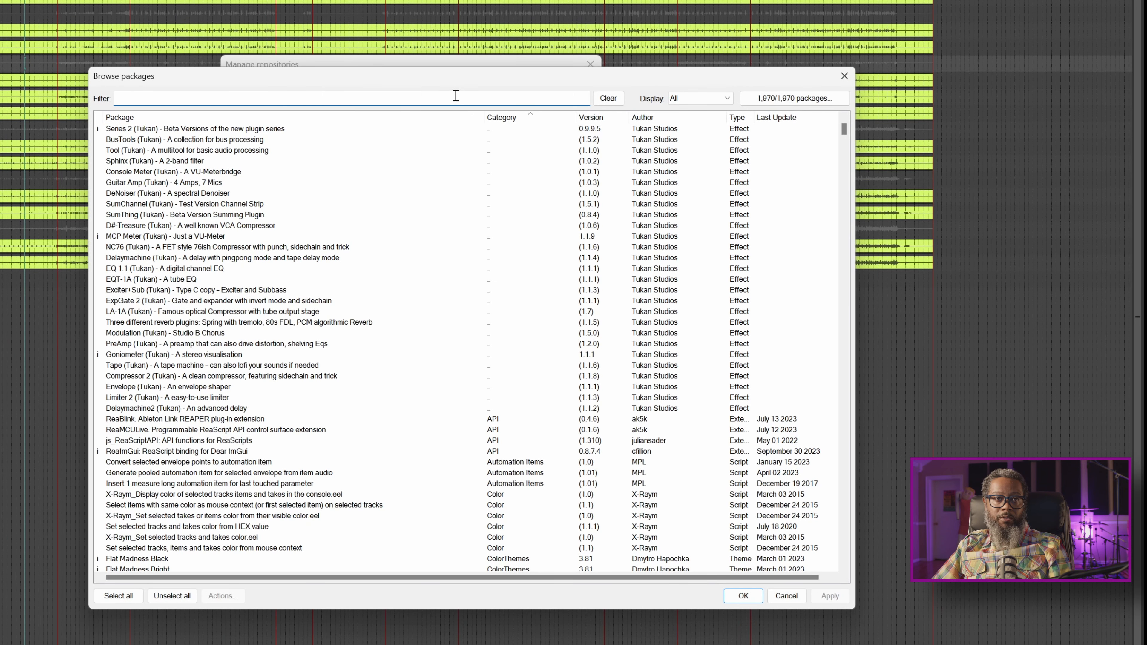
{"action": "type", "text": "sockmonkey"}
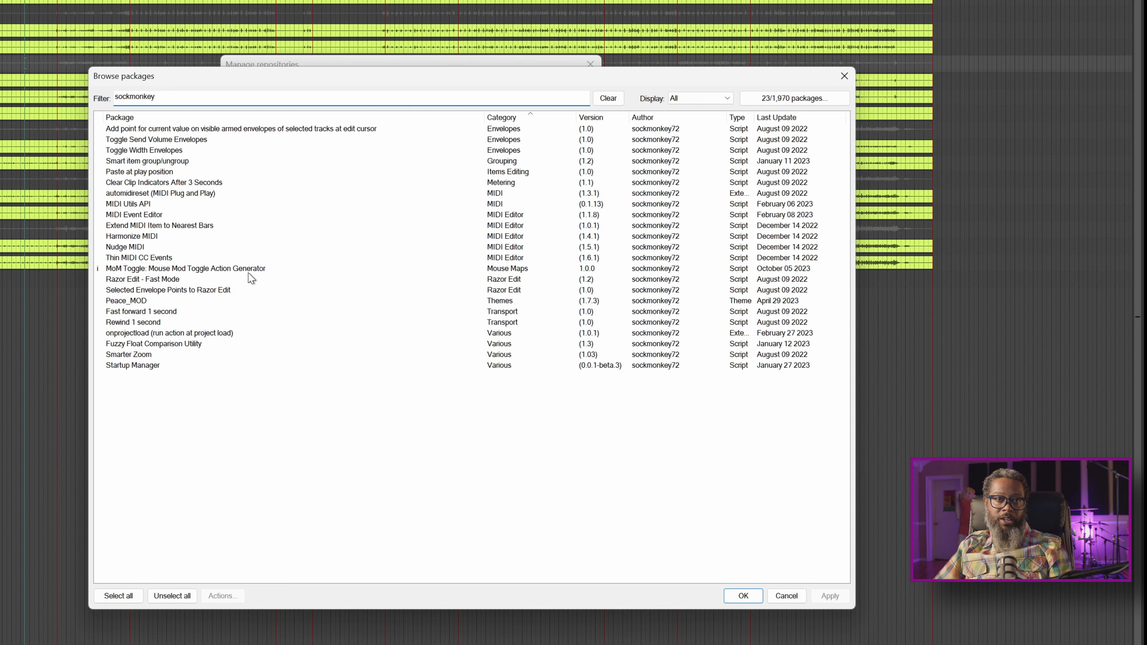
{"action": "right_click", "coordinate": [150, 270]}
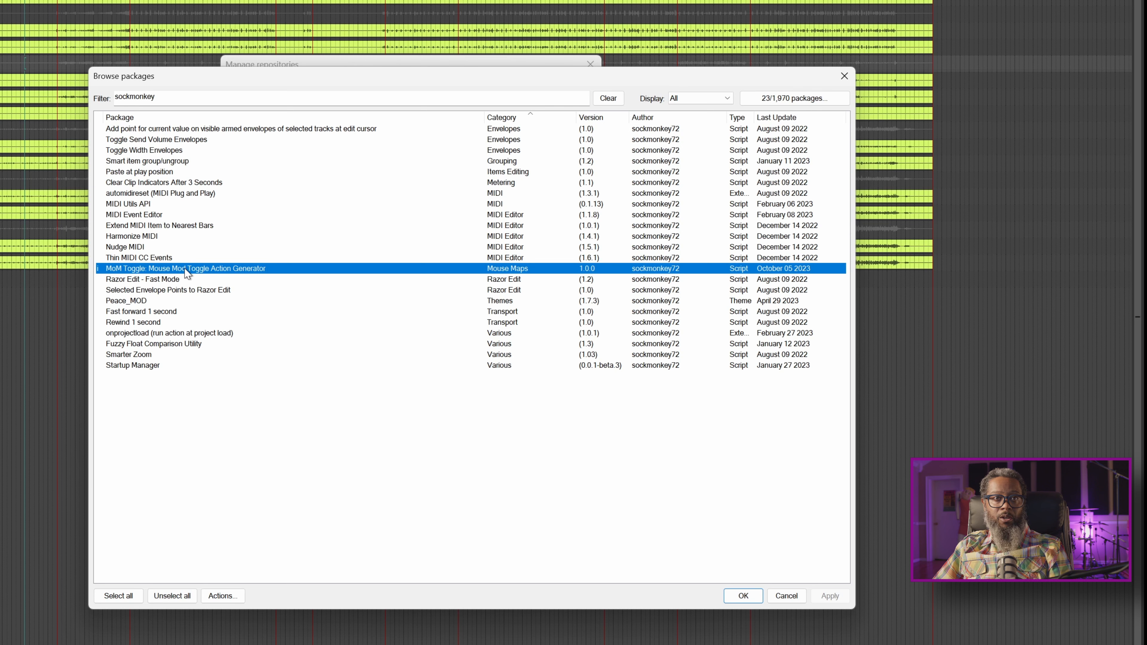
- Filter the packages by "dear", check the install options of ReaImGui: ReaScript binding for Dear ImGui, and close the package and repository windows
{"action": "double_click", "coordinate": [177, 98]}
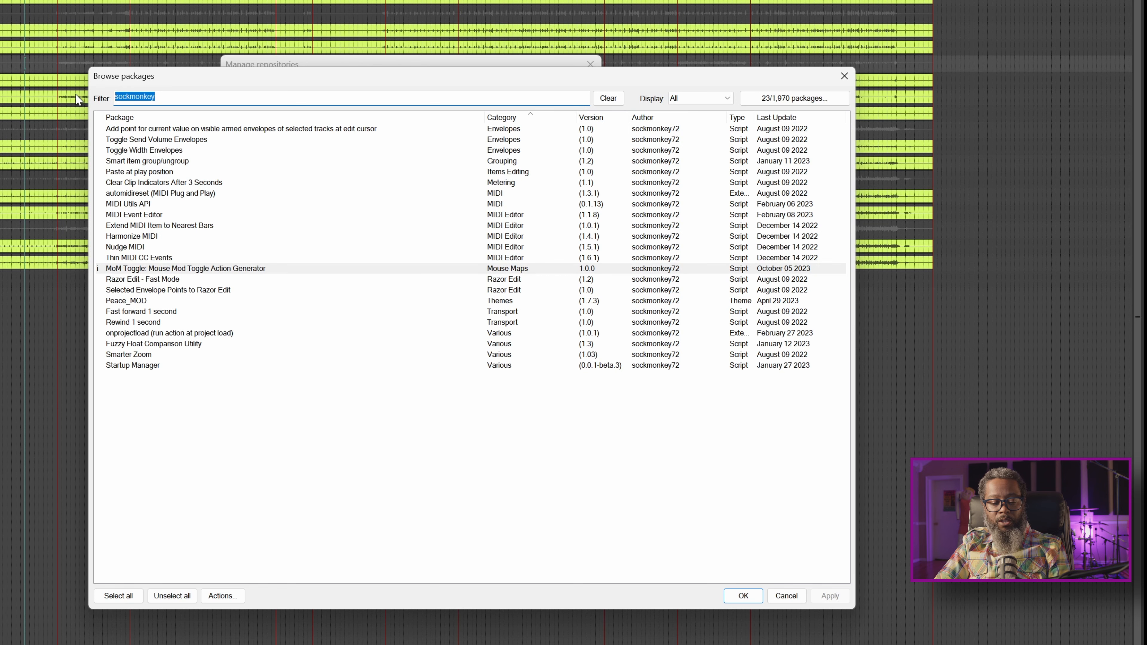
{"action": "type", "text": "dear"}
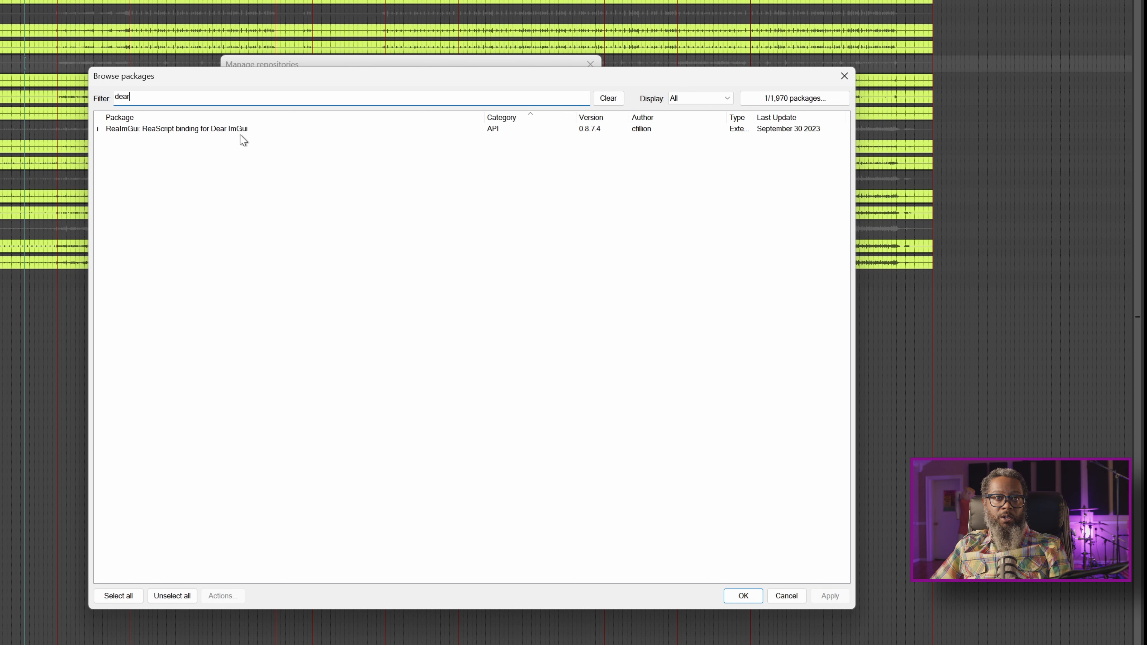
{"action": "right_click", "coordinate": [136, 131]}
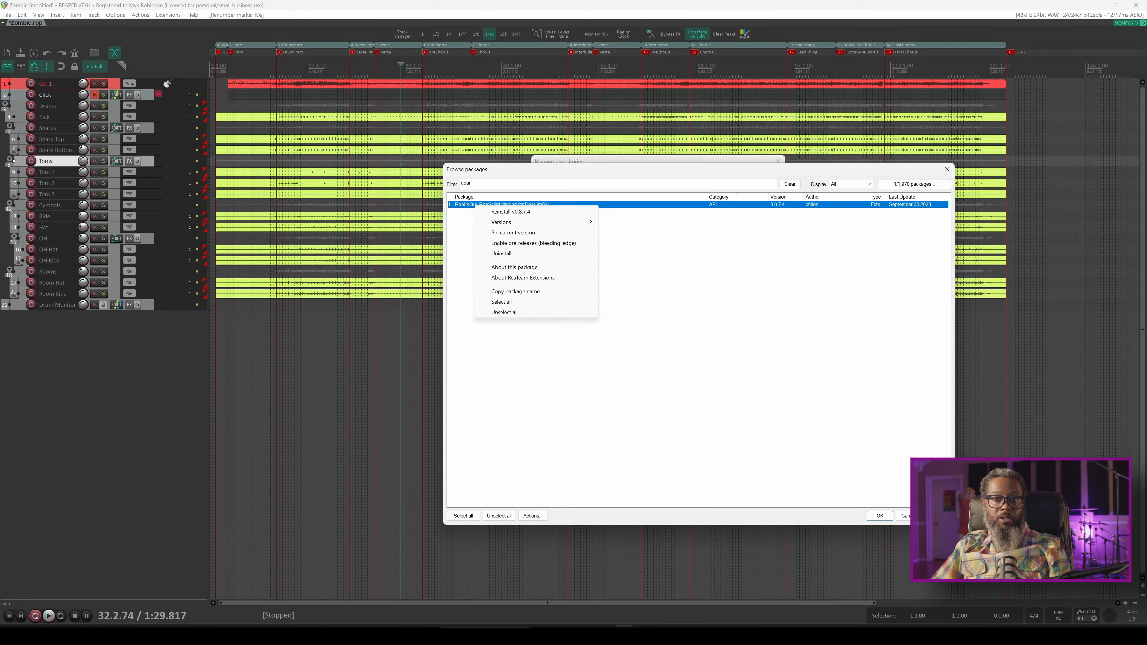
{"action": "left_click", "coordinate": [764, 546]}
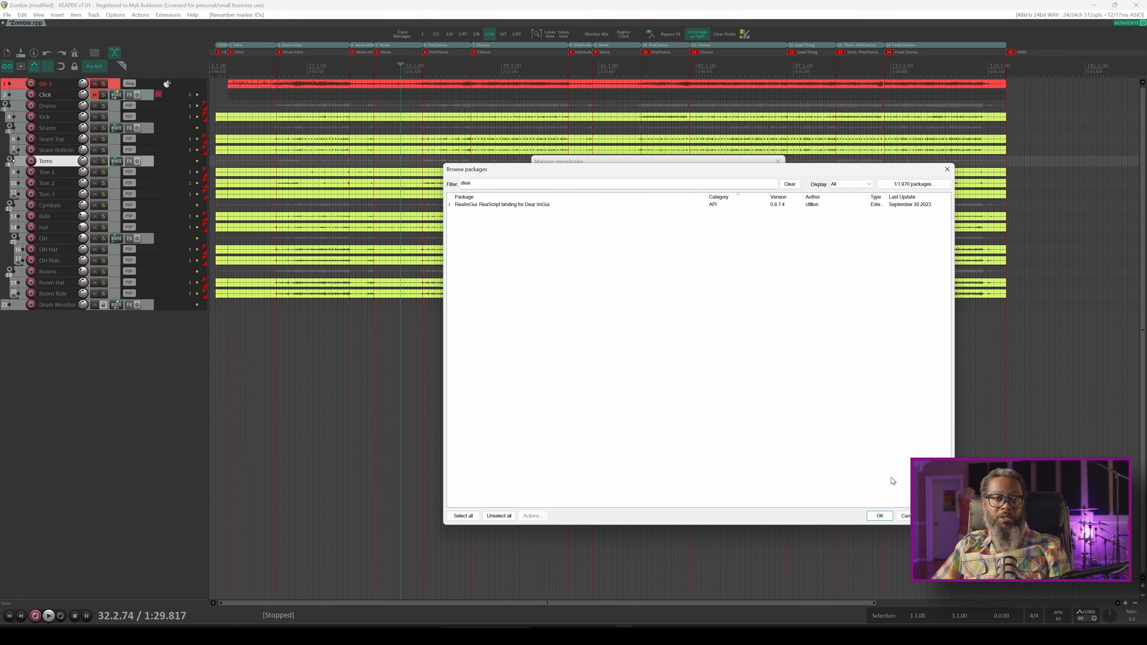
{"action": "left_click", "coordinate": [880, 516]}
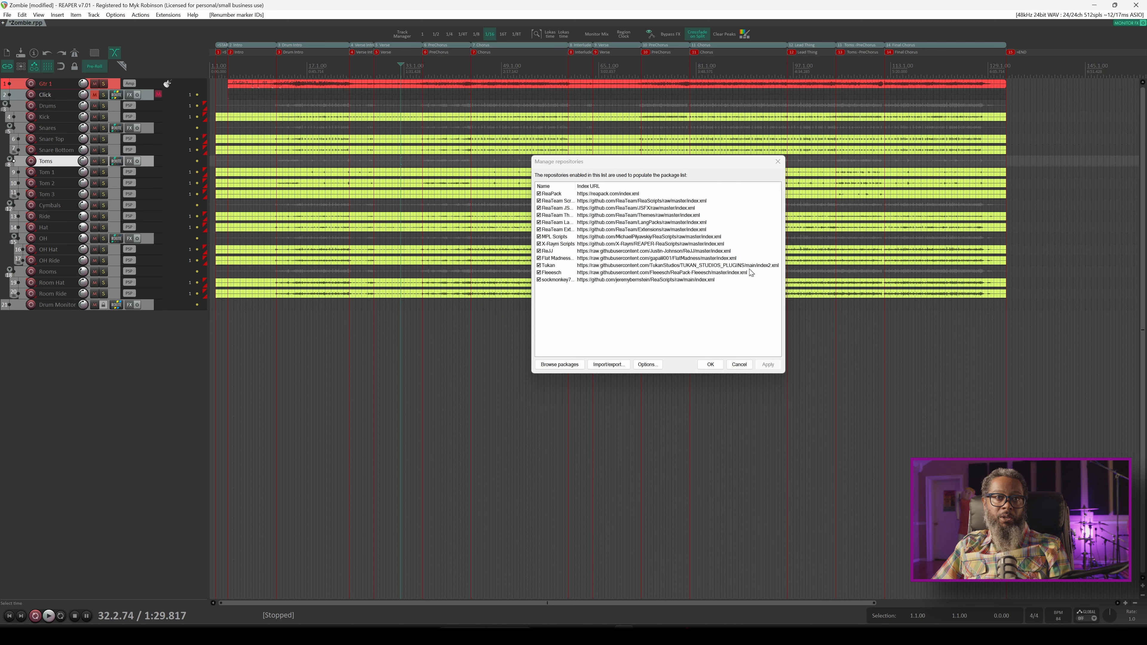
{"action": "left_click", "coordinate": [777, 162]}
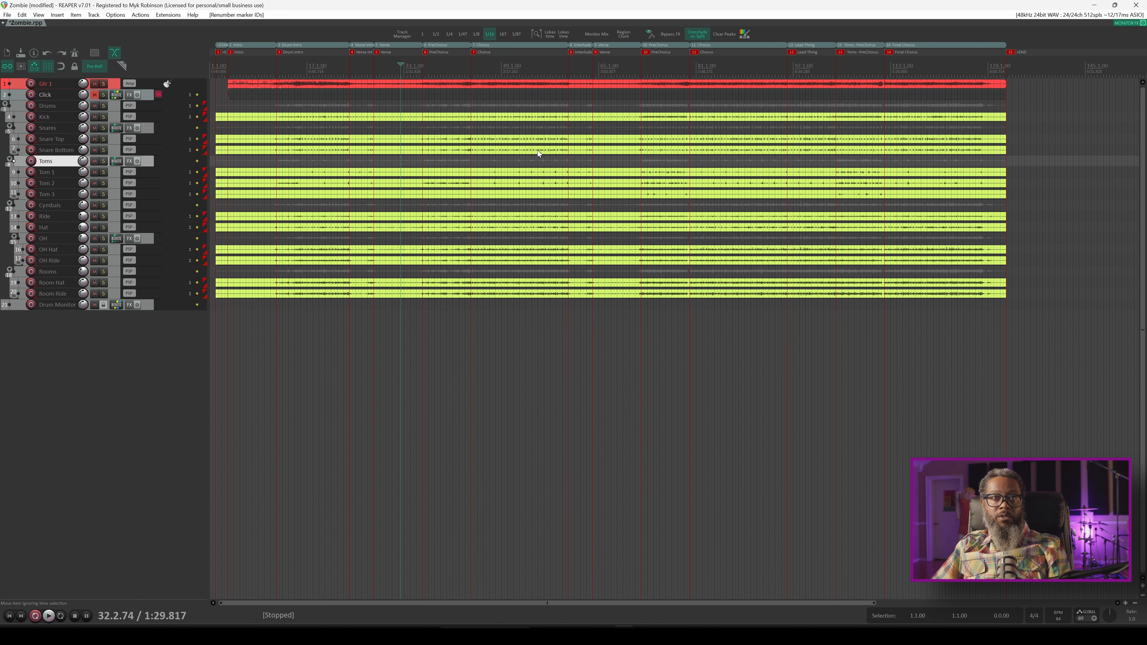
- Open the Mouse Modifiers preferences and set the context to Media item bottom half
{"action": "left_click", "coordinate": [123, 17]}
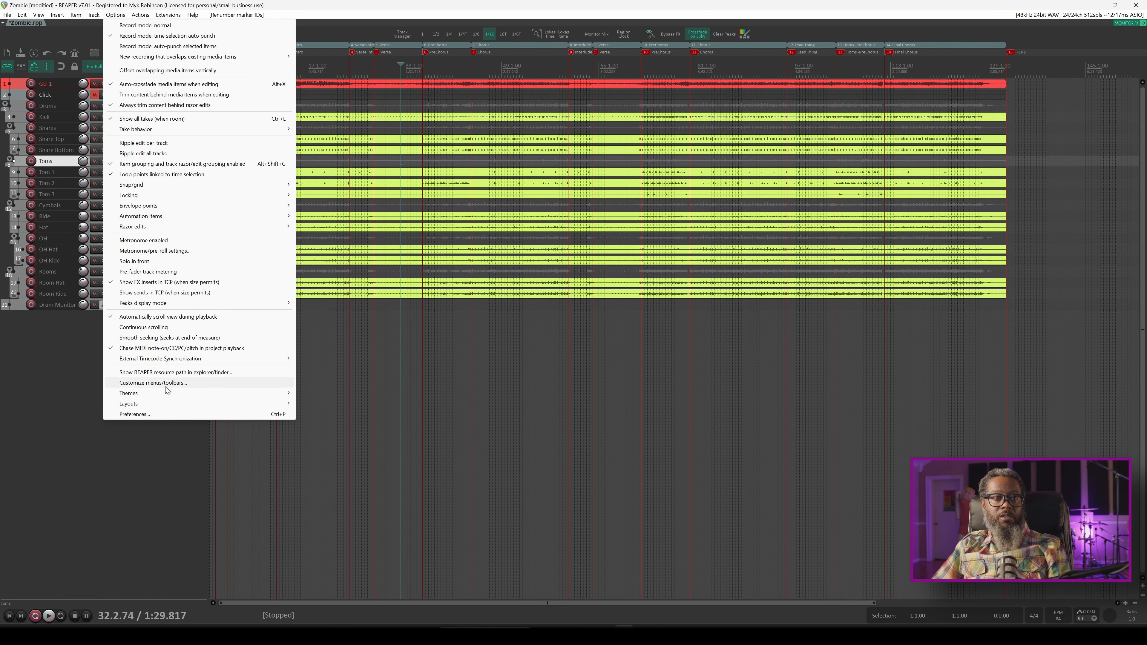
{"action": "left_click", "coordinate": [170, 414]}
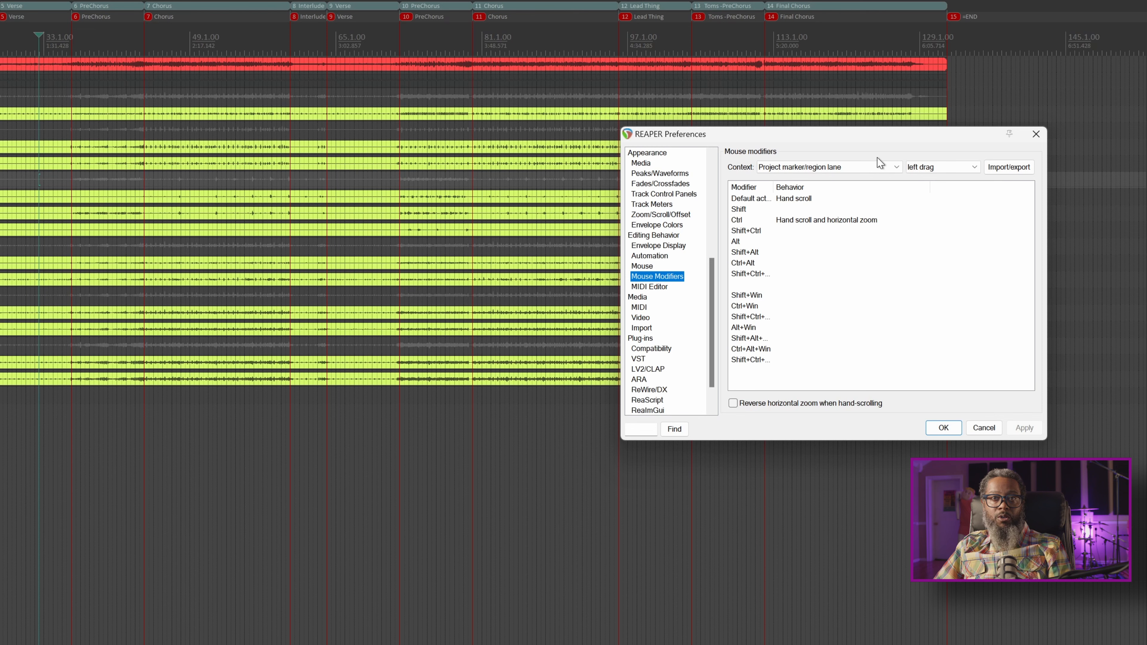
{"action": "left_click", "coordinate": [883, 168]}
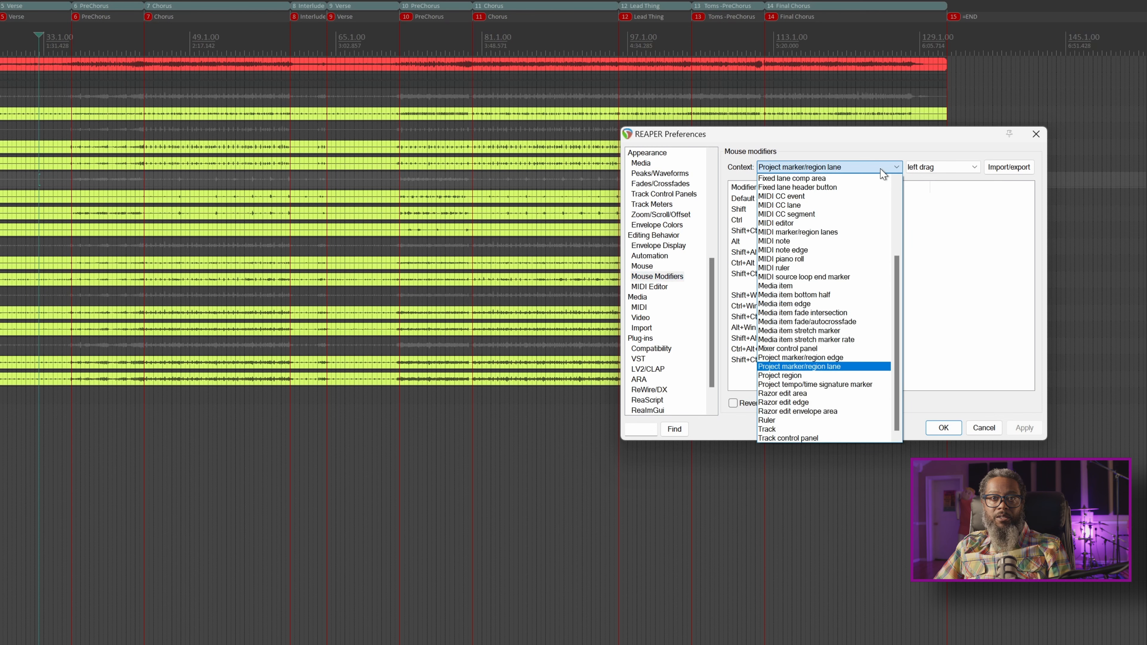
{"action": "left_click", "coordinate": [829, 294]}
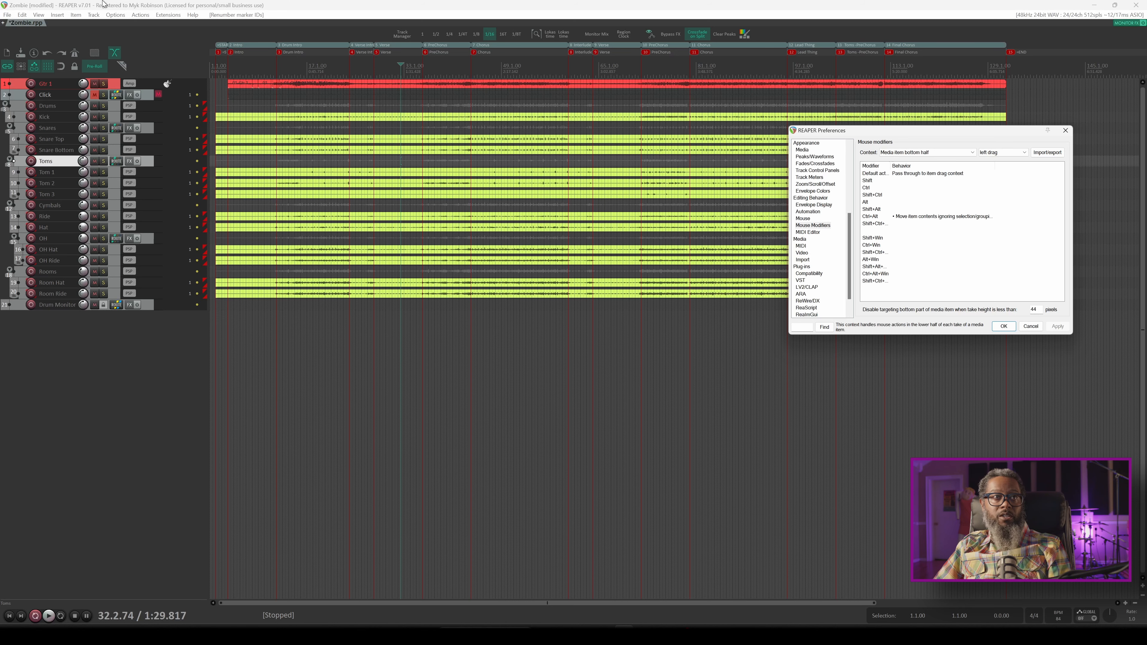
- Filter the action list by "mom" and launch the sockmonkey72 MoM Toggle Mouse Mod Toggle Generator script
{"action": "left_click", "coordinate": [140, 15]}
{"action": "left_click", "coordinate": [156, 26]}
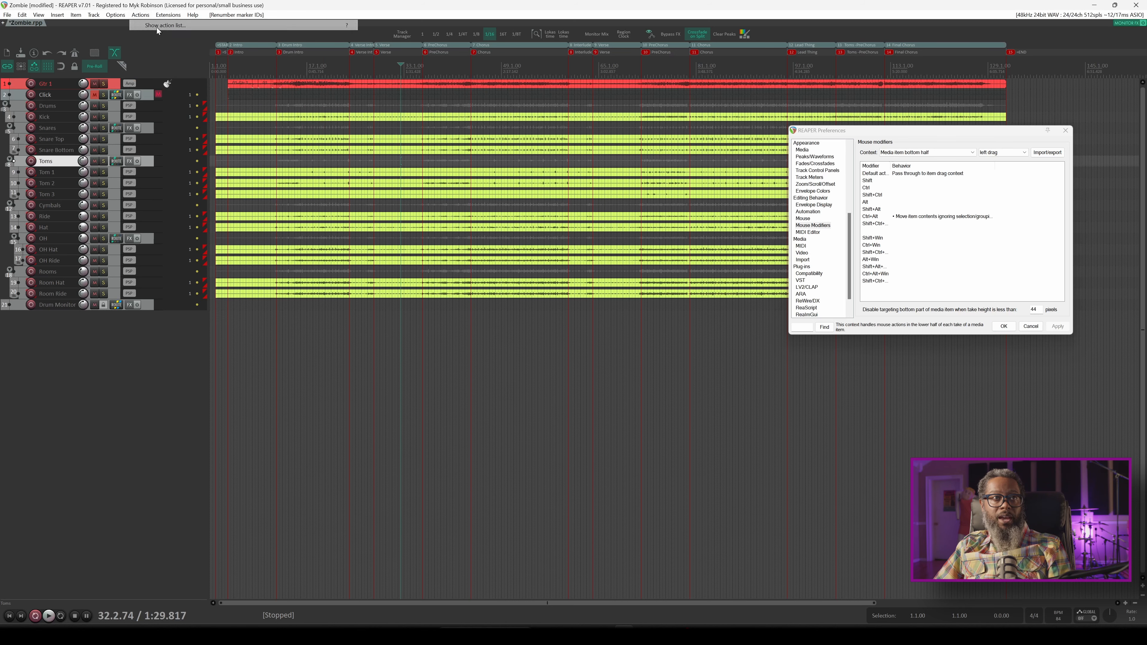
{"action": "type", "text": "mom"}
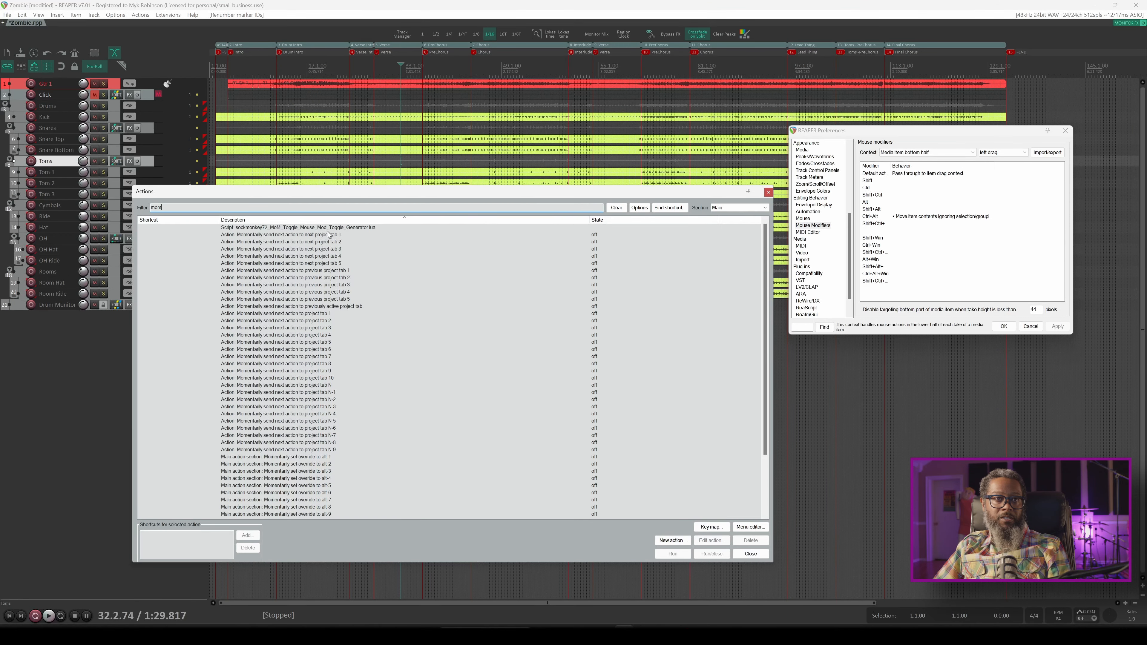
{"action": "key", "text": "Escape"}
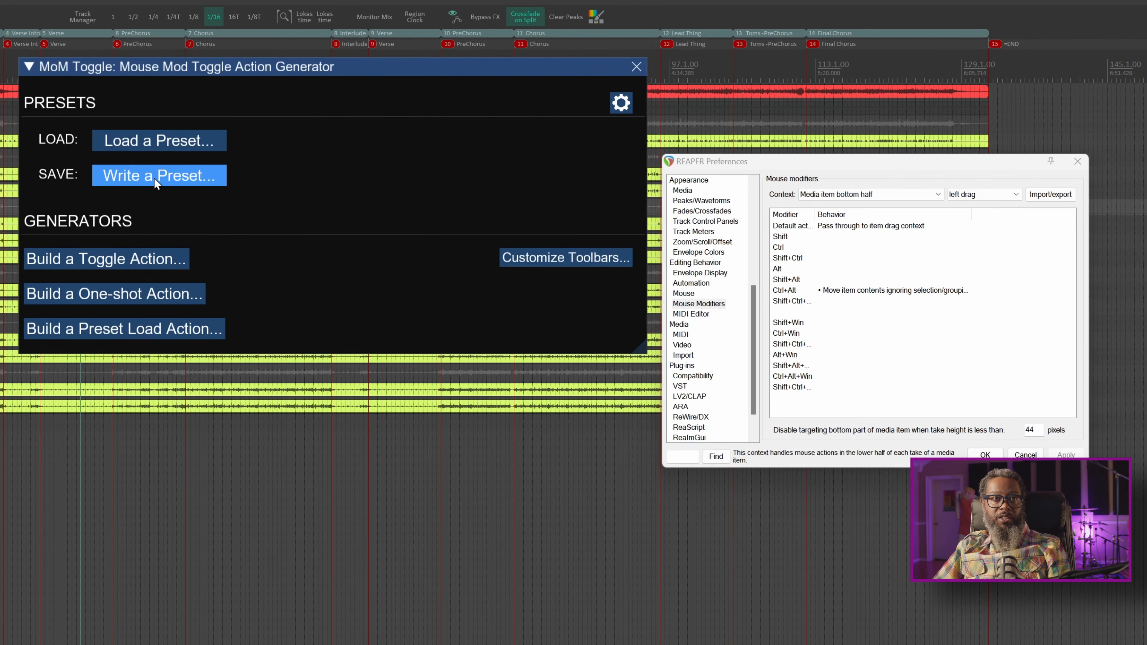
- Write the current mouse modifiers to a preset named "LTAR Normal Edit Mode"
{"action": "left_click", "coordinate": [154, 177]}
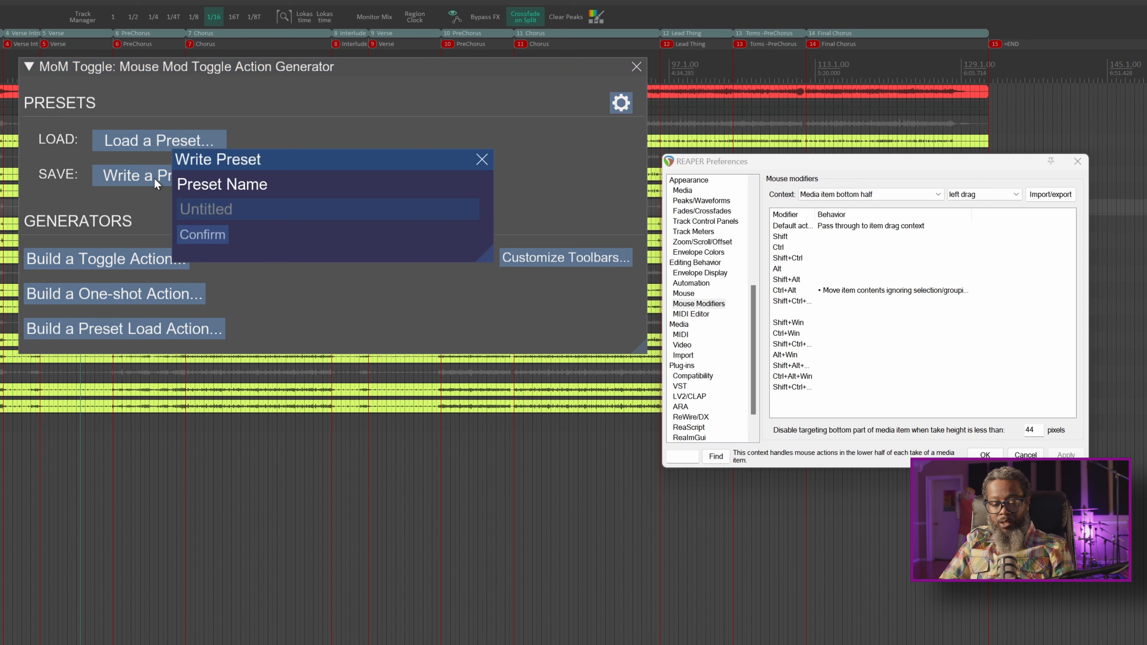
{"action": "type", "text": "LTAR"}
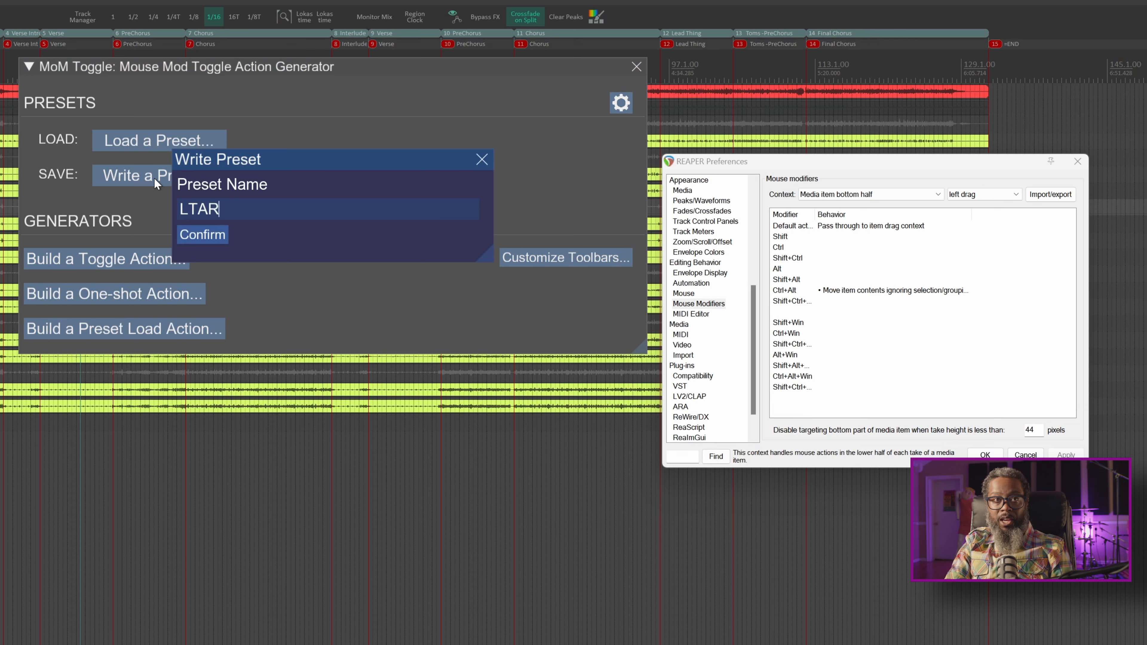
{"action": "type", "text": " Noaml"}
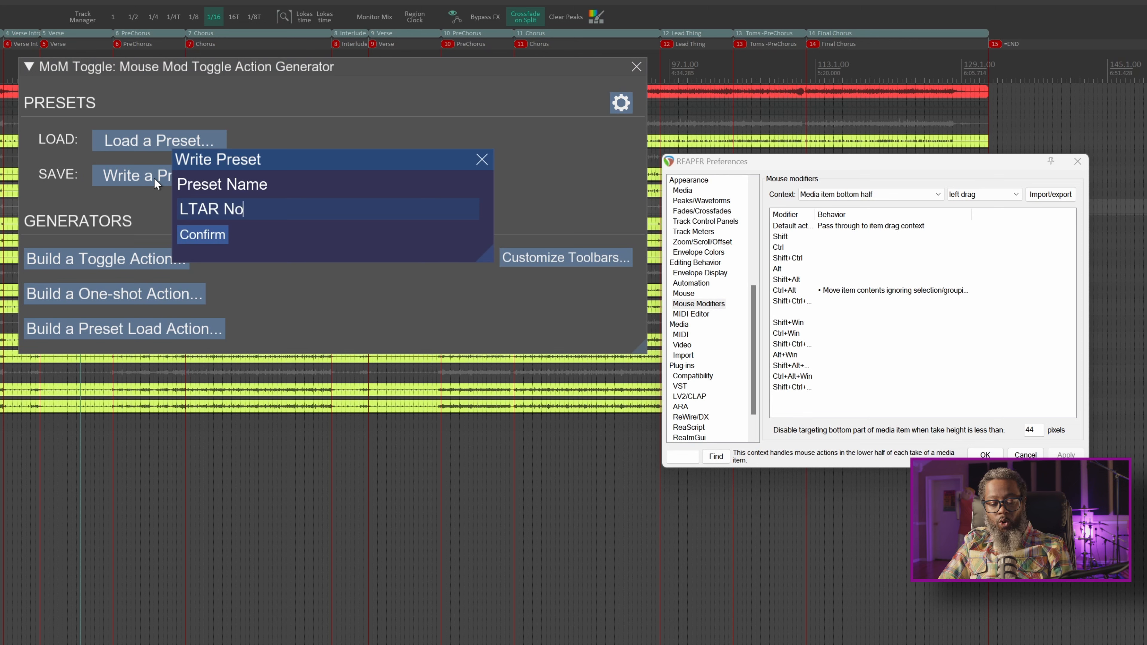
{"action": "key", "text": "BackSpace"}
{"action": "key", "text": "BackSpace"}
{"action": "key", "text": "BackSpace"}
{"action": "key", "text": "BackSpace"}
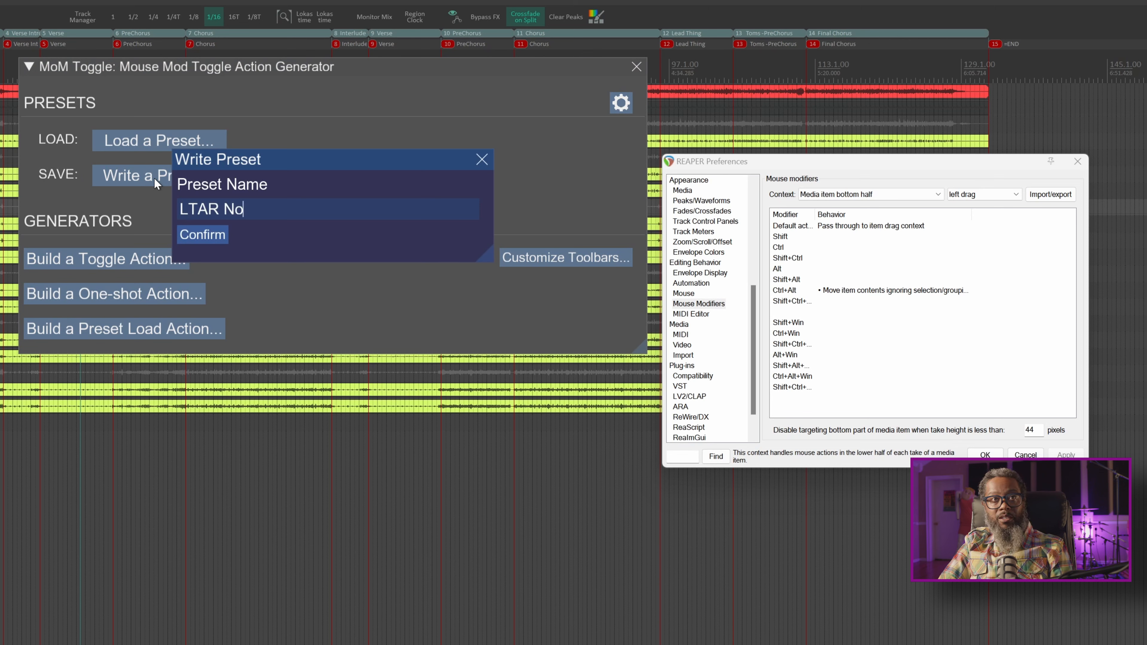
{"action": "type", "text": "rmal Edit Mode"}
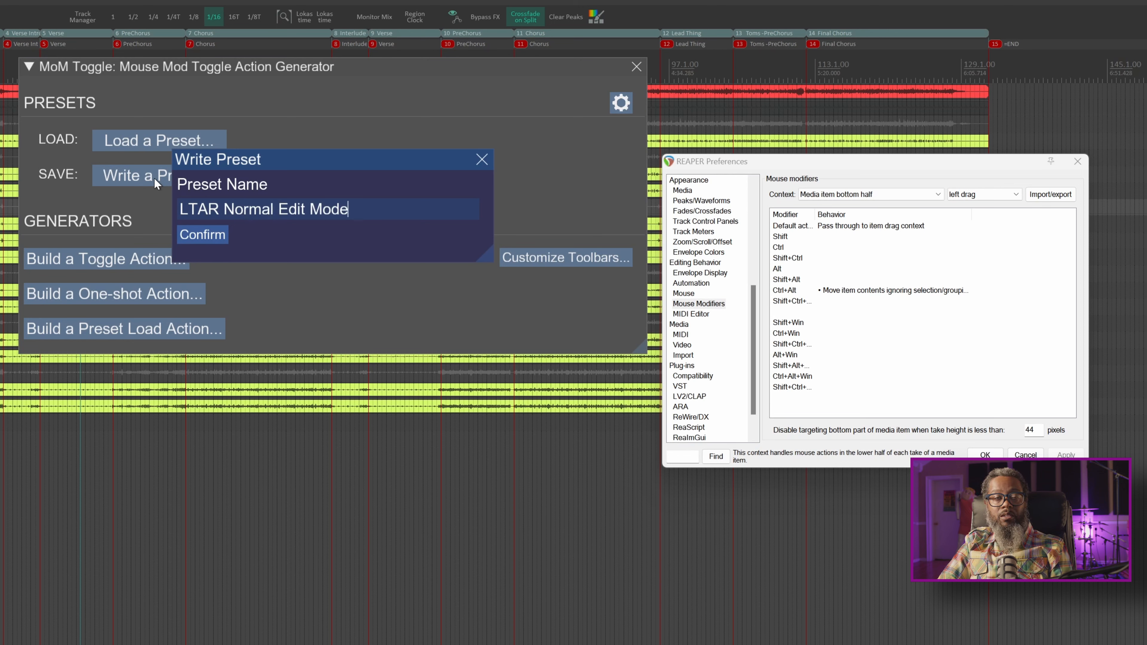
{"action": "left_click", "coordinate": [197, 236]}
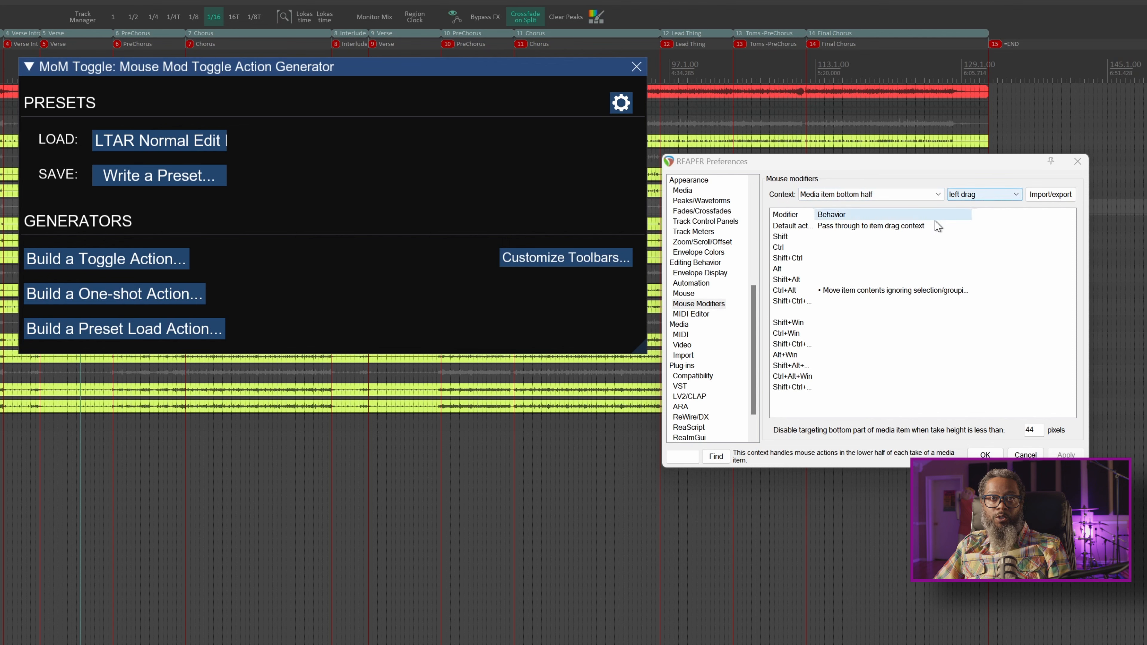
- Set the default left-drag action for Media item bottom half to Move item contents ignoring snap
{"action": "left_click", "coordinate": [844, 227]}
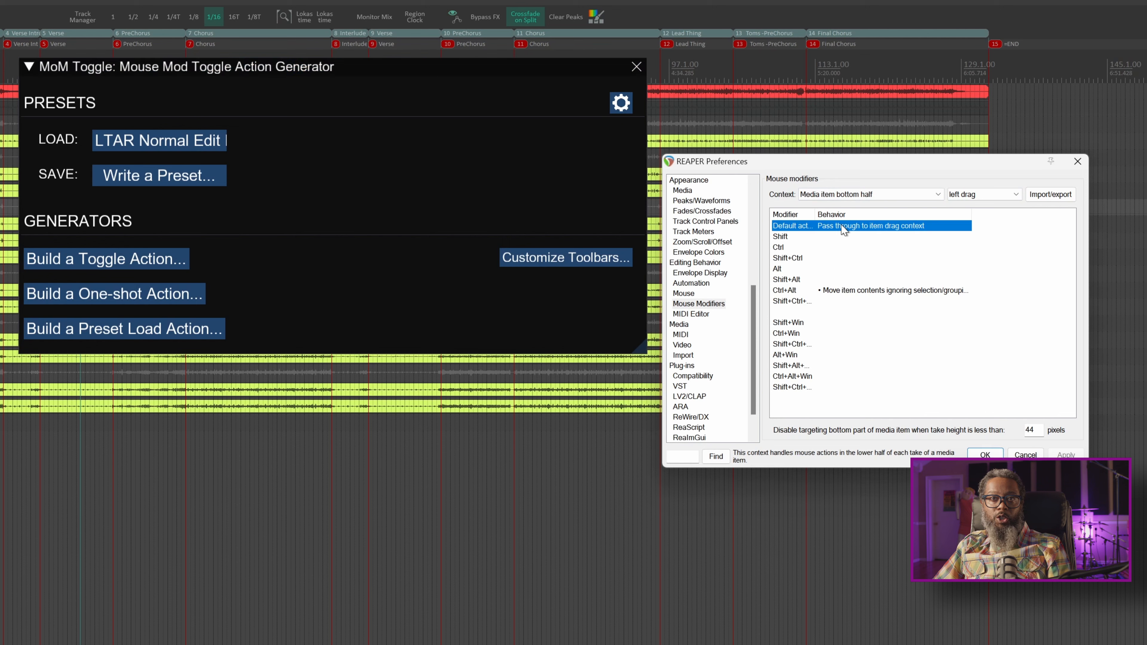
{"action": "double_click", "coordinate": [844, 227]}
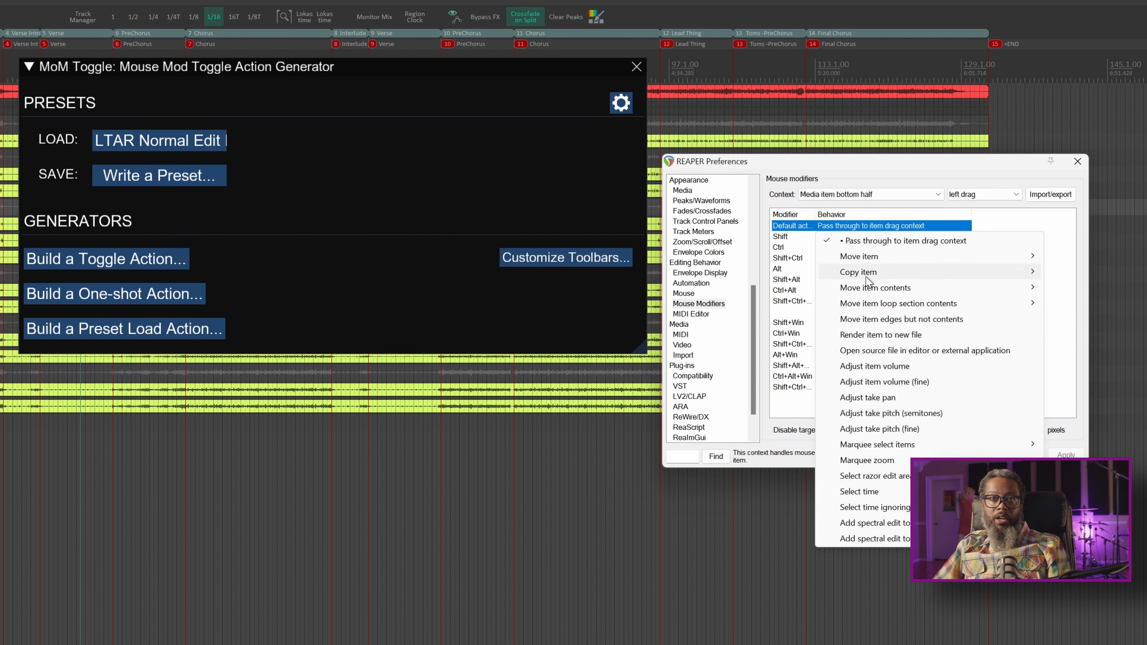
{"action": "mouse_move", "coordinate": [872, 292]}
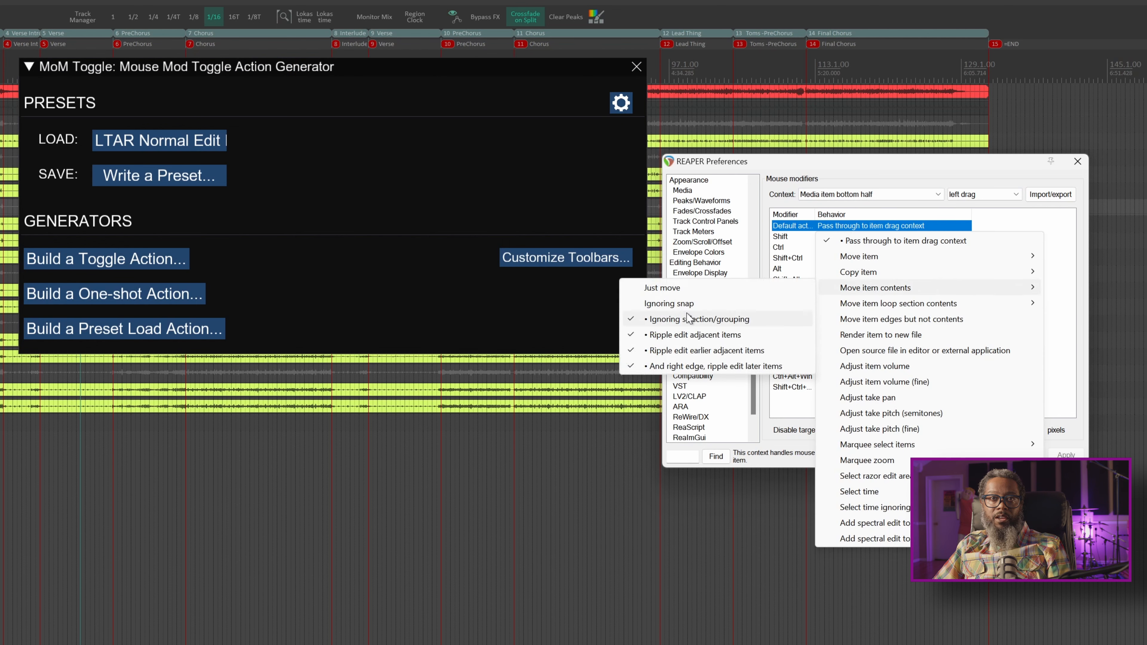
{"action": "left_click", "coordinate": [677, 304]}
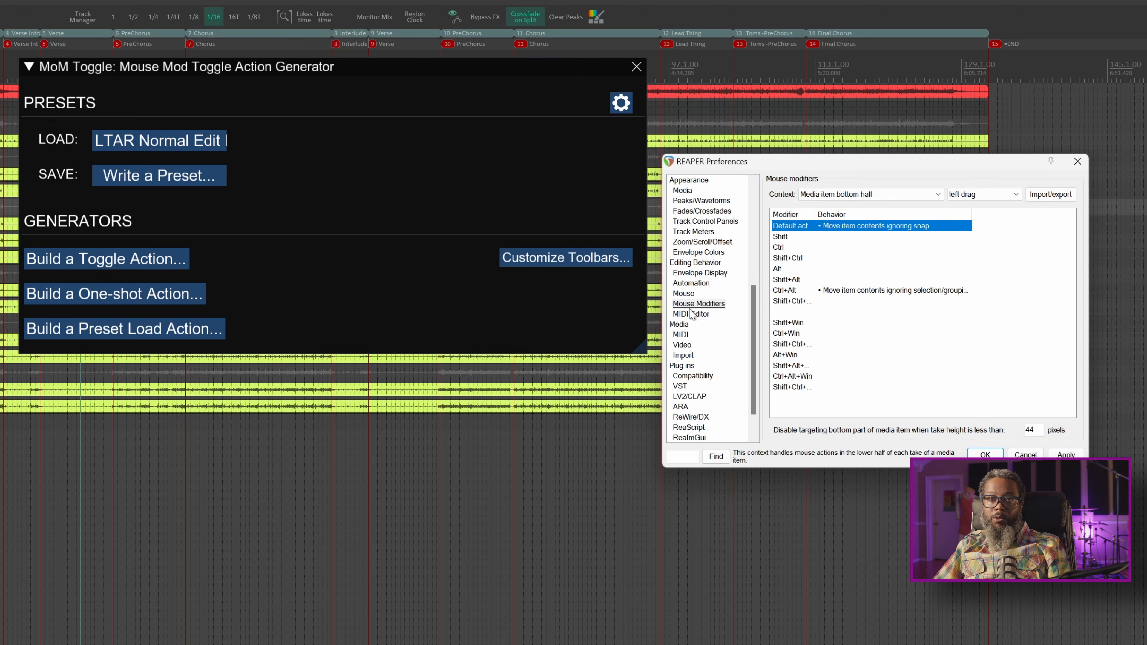
- Set the Media item fade intersection default left-drag action to Move both fades ignoring snap, and apply the mouse modifier changes
{"action": "left_click", "coordinate": [939, 195]}
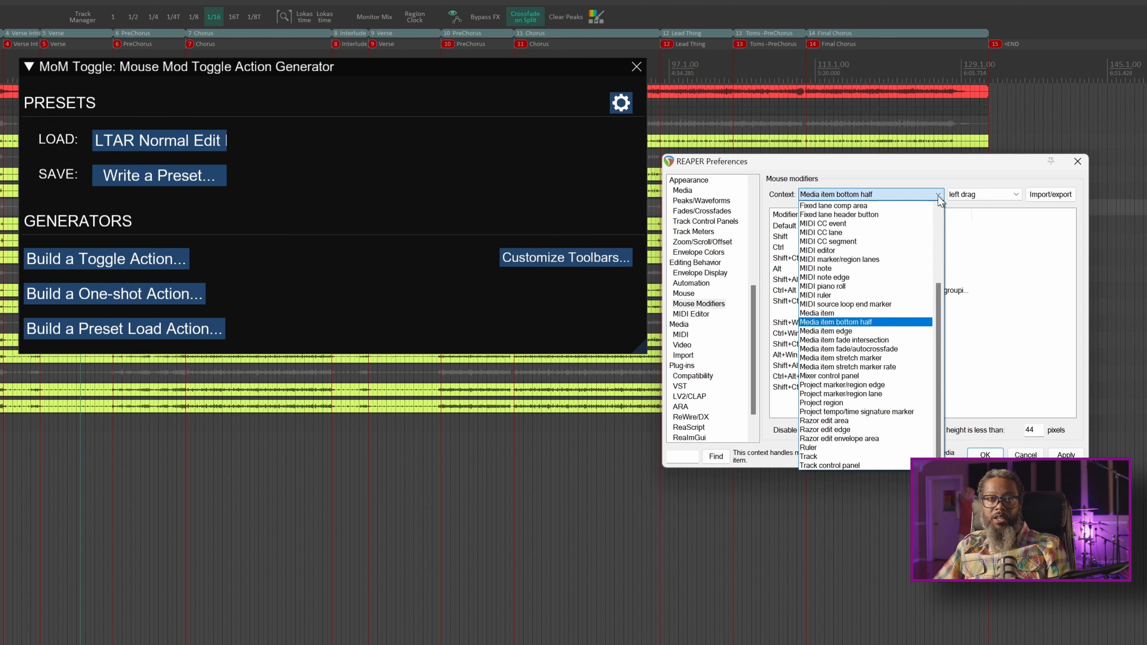
{"action": "left_click", "coordinate": [881, 341]}
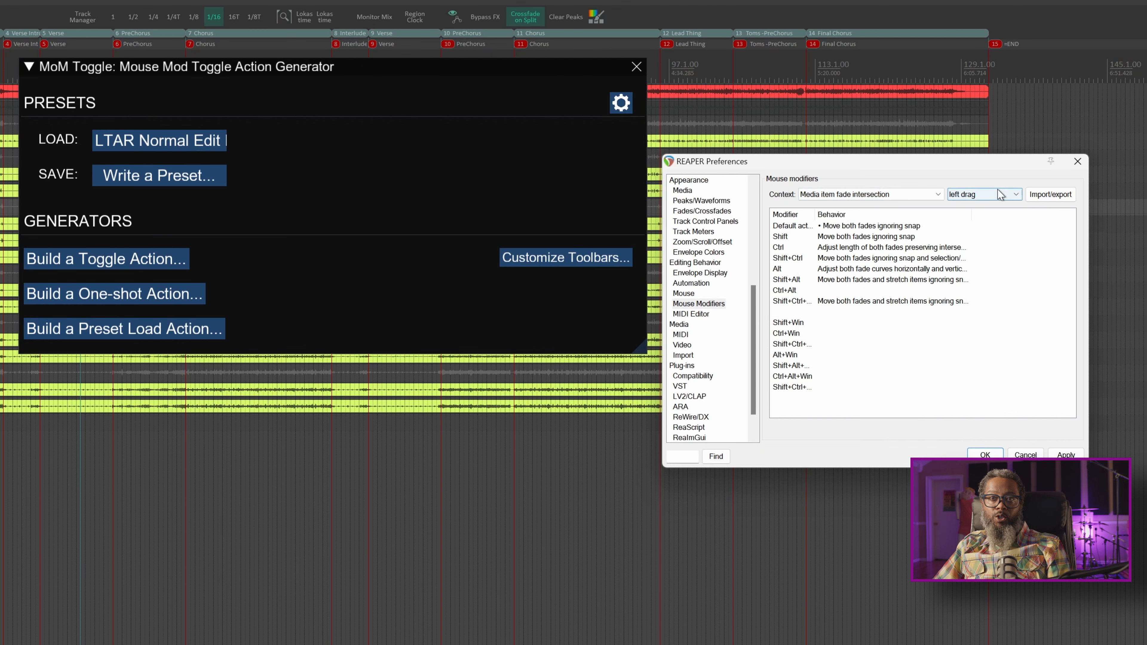
{"action": "double_click", "coordinate": [868, 225]}
{"action": "mouse_move", "coordinate": [872, 265]}
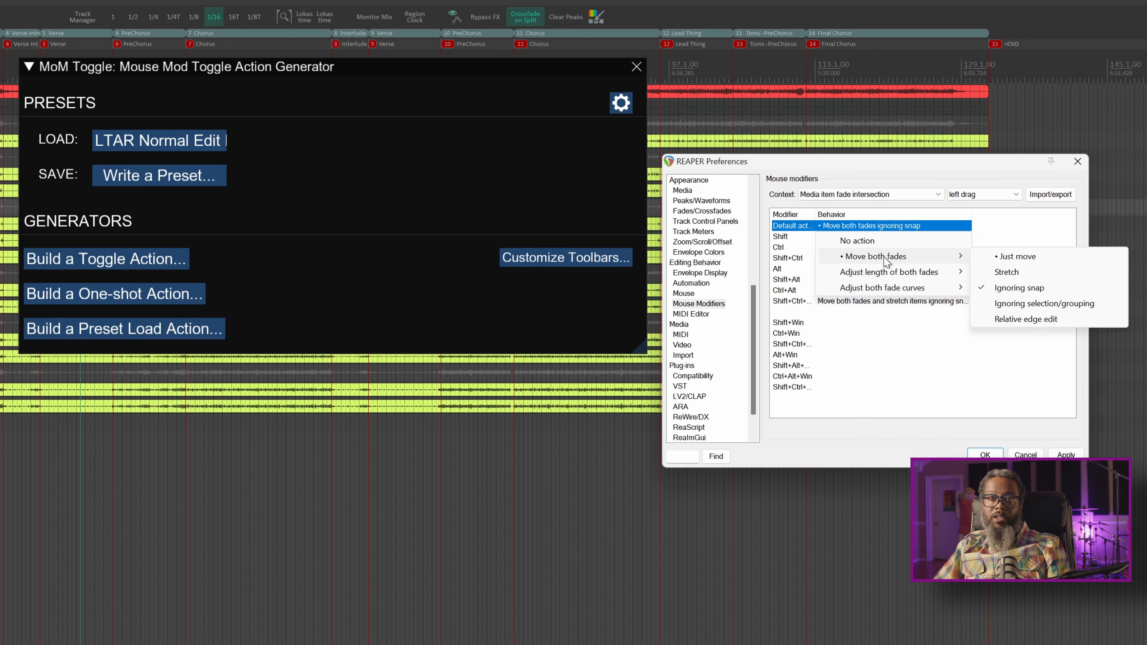
{"action": "left_click", "coordinate": [1022, 287]}
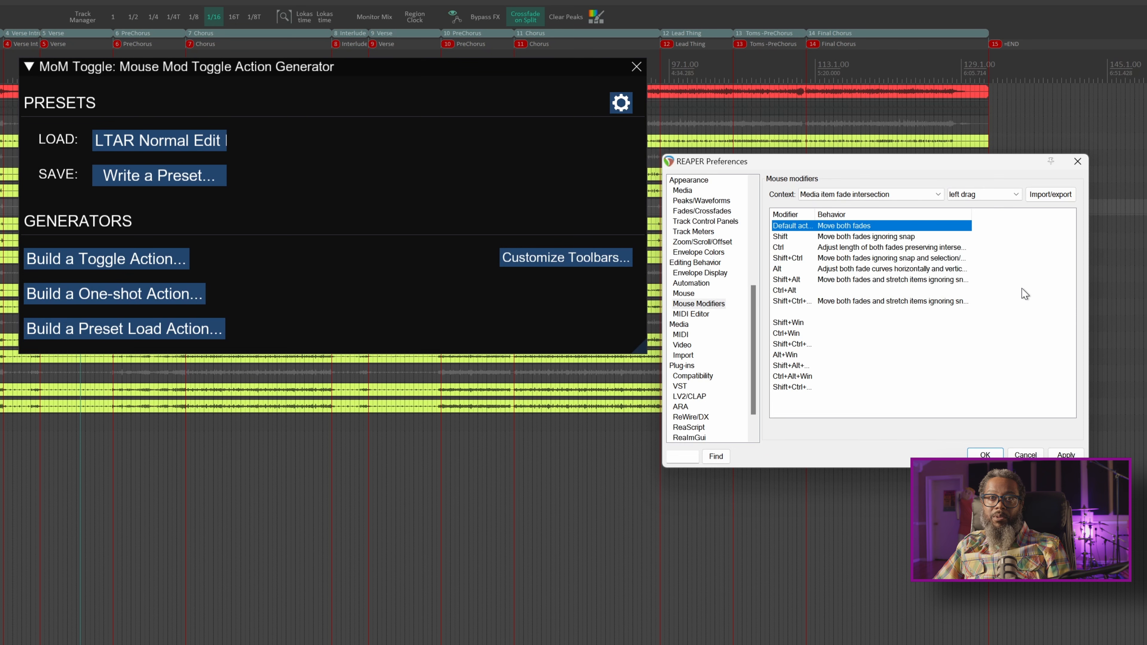
{"action": "double_click", "coordinate": [863, 228]}
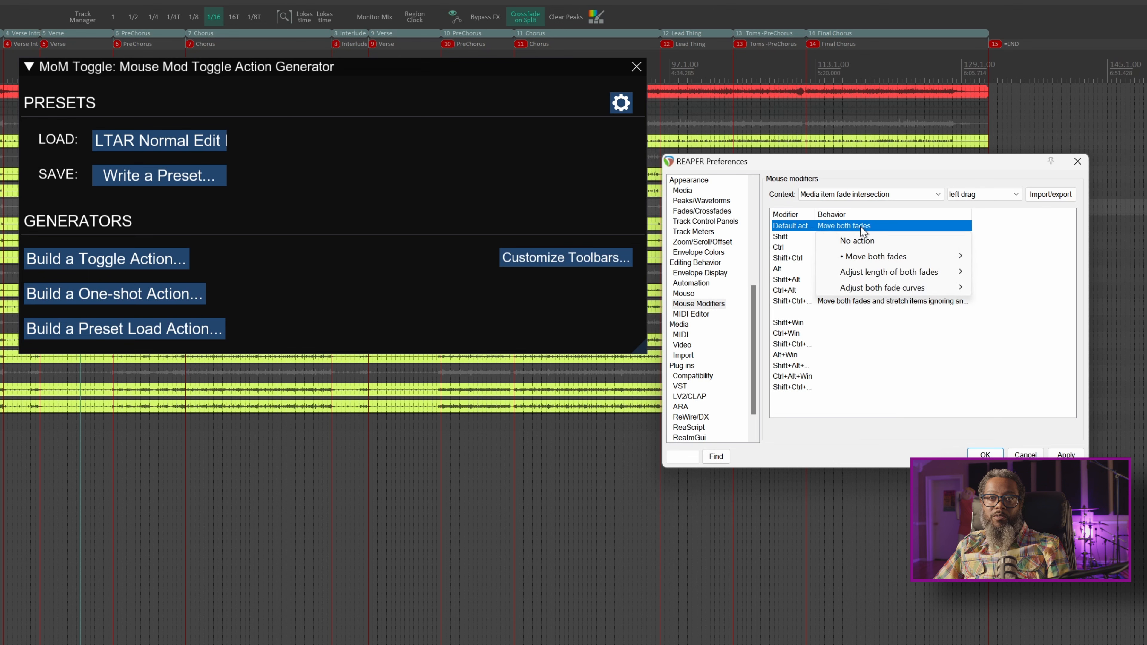
{"action": "mouse_move", "coordinate": [889, 262]}
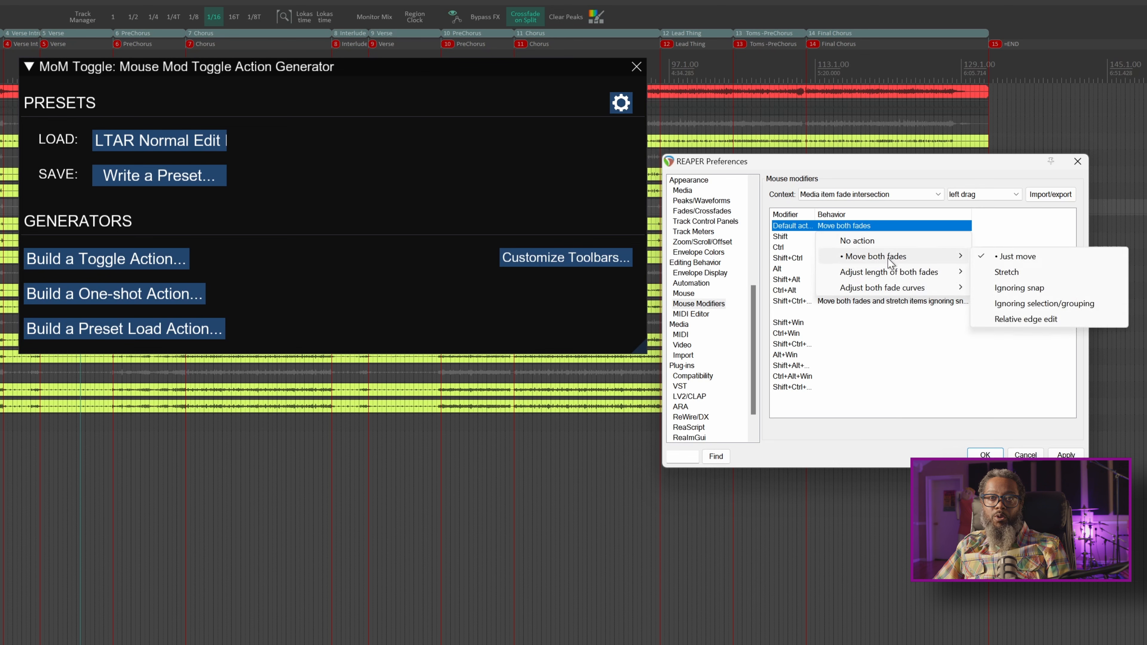
{"action": "left_click", "coordinate": [1023, 289]}
{"action": "left_click", "coordinate": [1066, 455]}
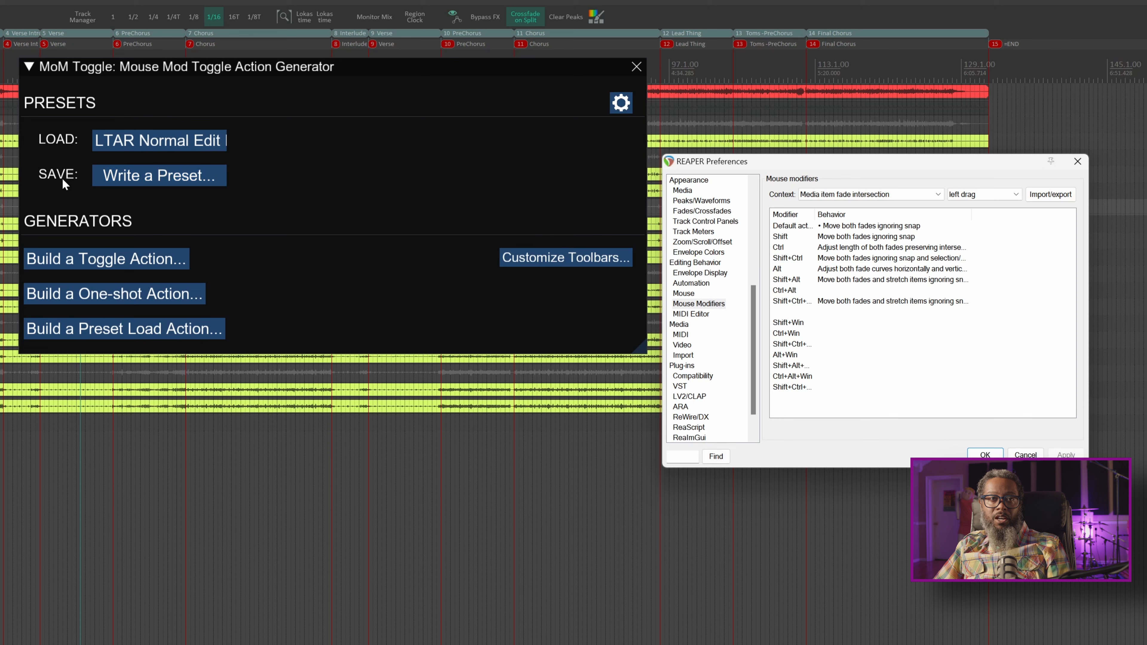
- Write the changed mouse modifiers to a preset named "LTAR Fast Edit"
{"action": "left_click", "coordinate": [148, 177]}
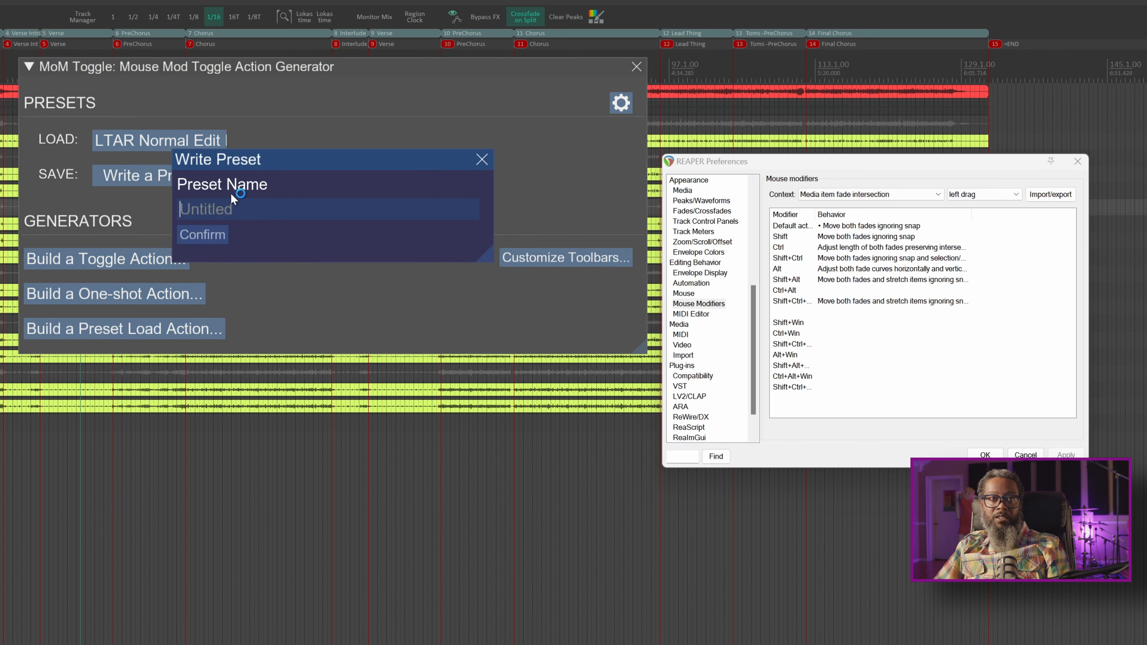
{"action": "type", "text": "LTAR F"}
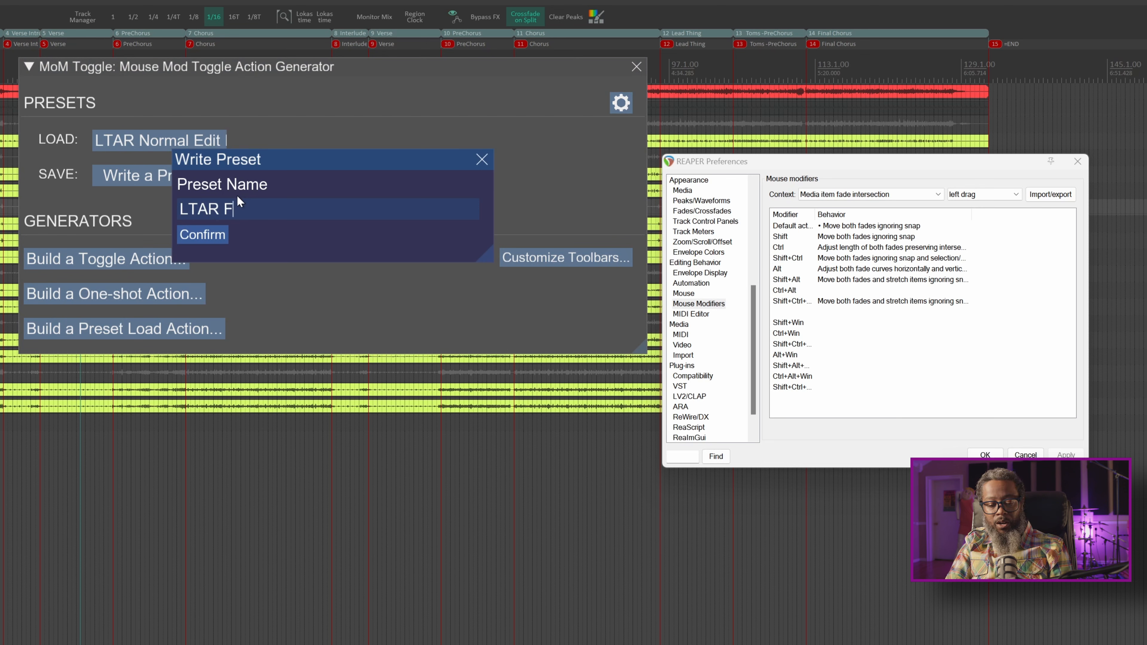
{"action": "type", "text": "t Edit"}
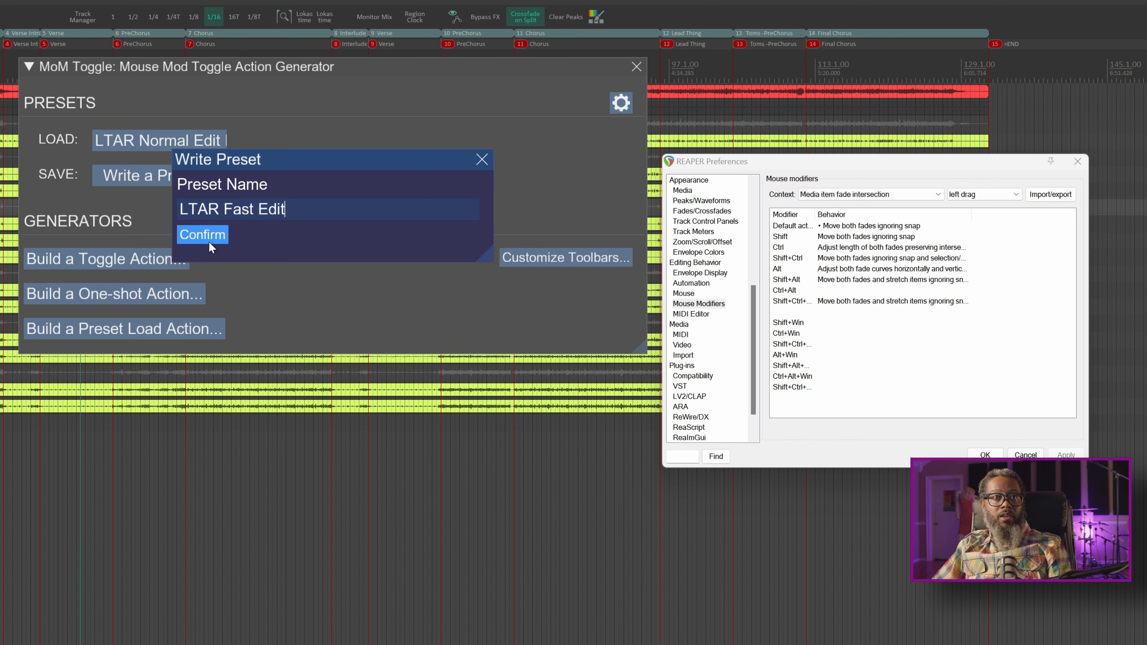
{"action": "left_click", "coordinate": [209, 241]}
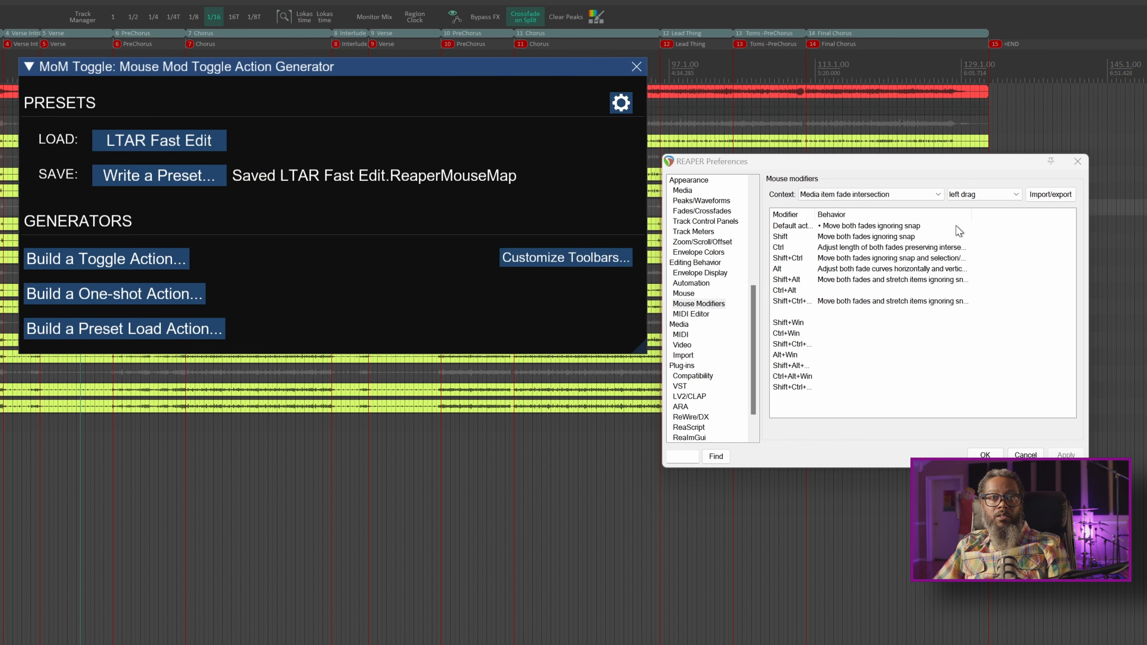
- Show the Media item bottom half context and compare both presets by loading LTAR Normal Edit Mode followed by LTAR Fast Edit
{"action": "left_click", "coordinate": [933, 196]}
{"action": "left_click", "coordinate": [935, 199]}
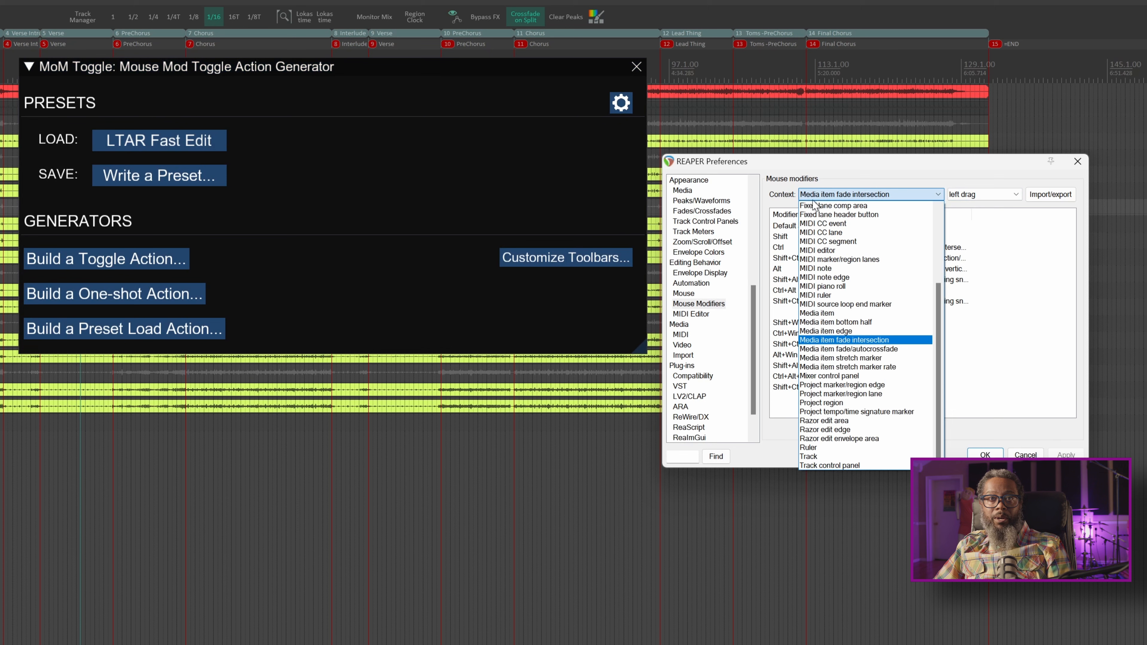
{"action": "left_click", "coordinate": [861, 322]}
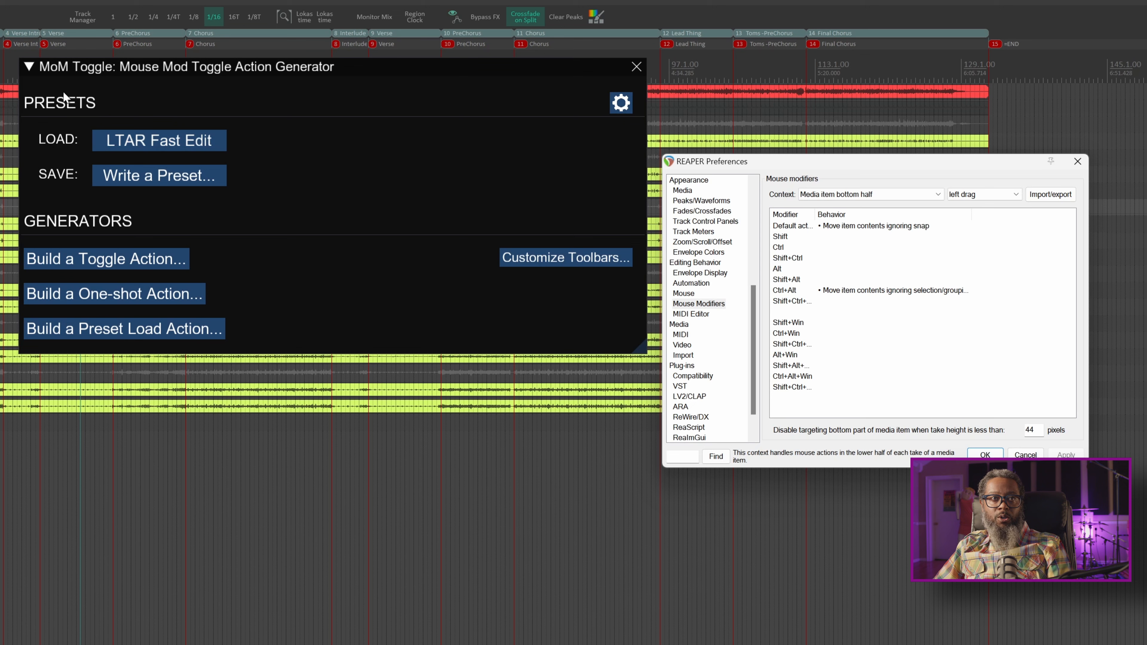
{"action": "left_click", "coordinate": [119, 140]}
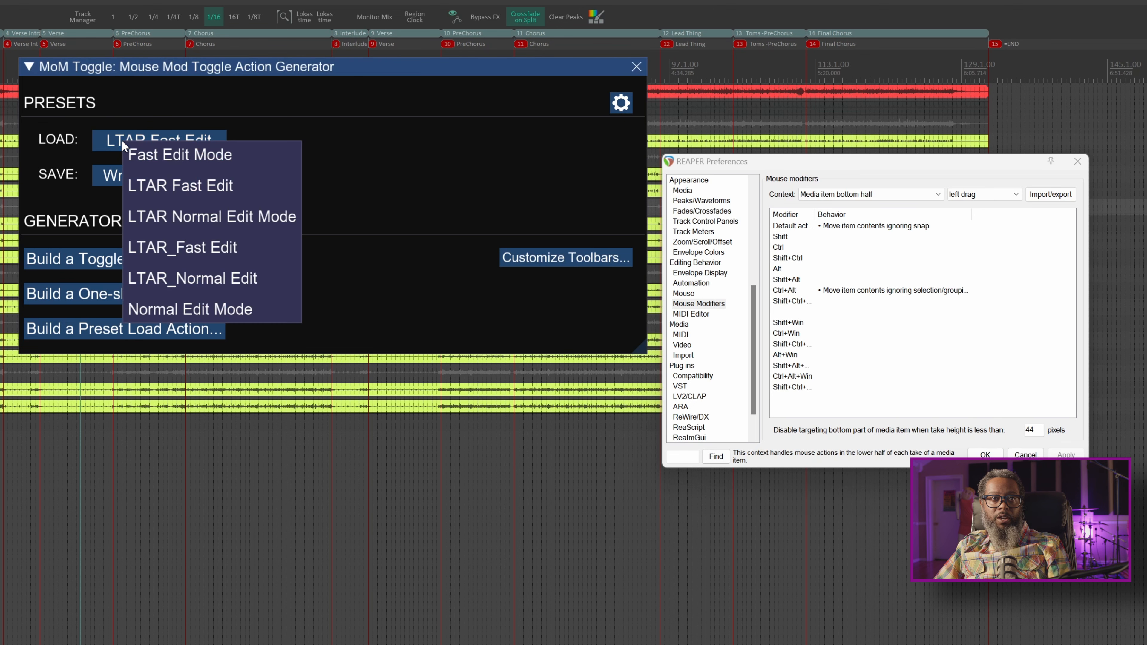
{"action": "left_click", "coordinate": [190, 216]}
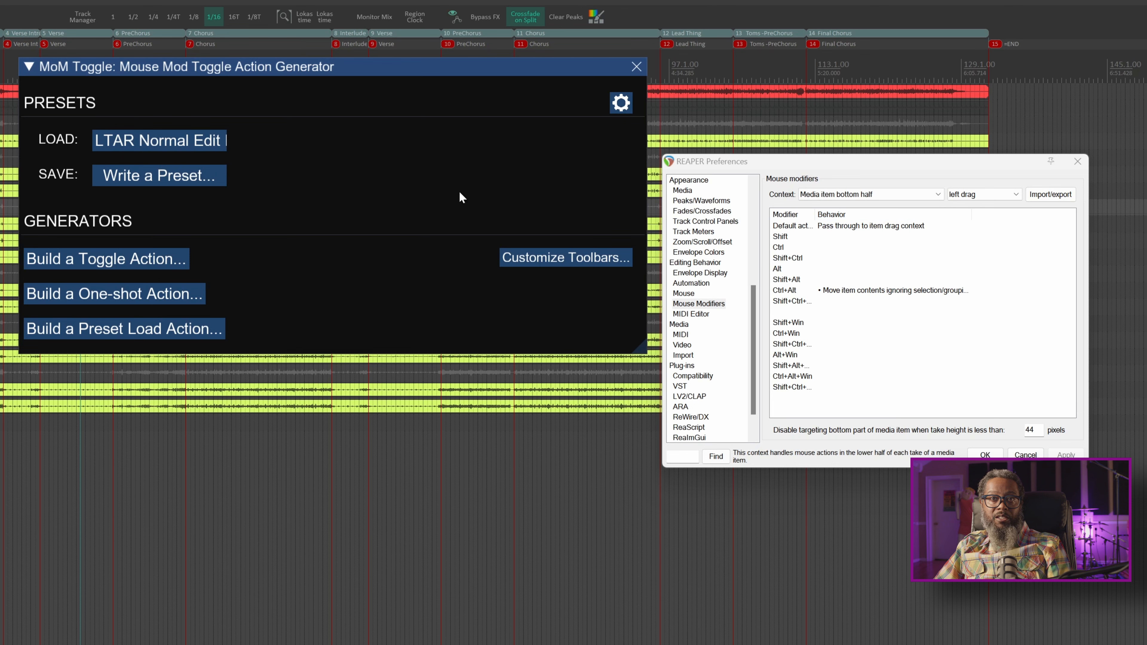
{"action": "left_click", "coordinate": [123, 143]}
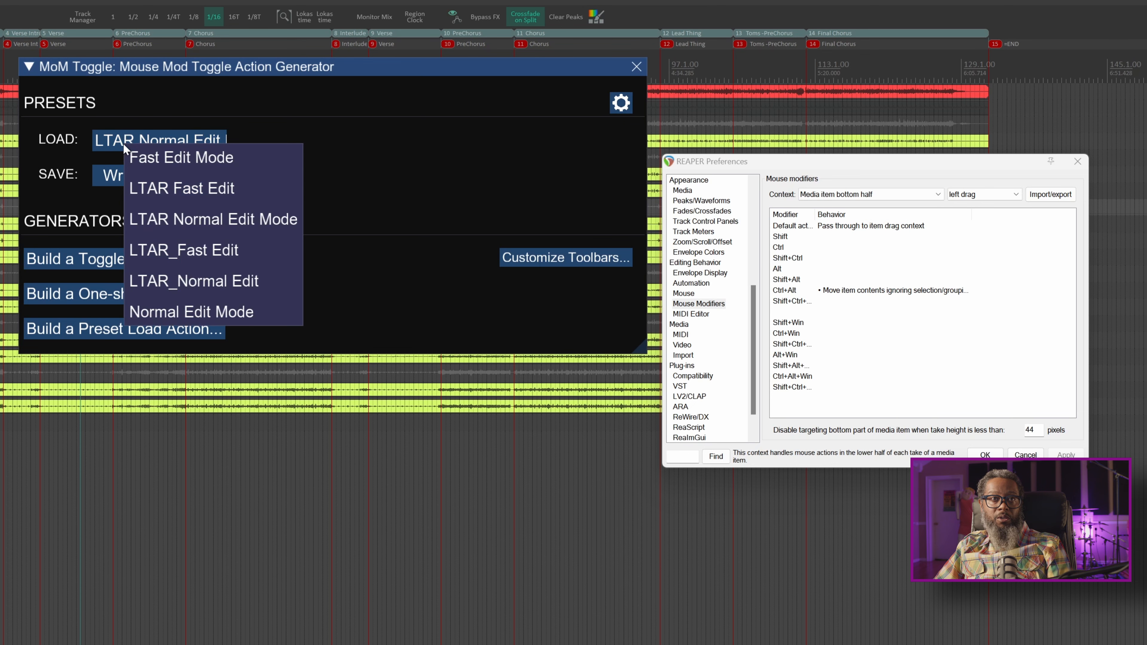
{"action": "left_click", "coordinate": [168, 190]}
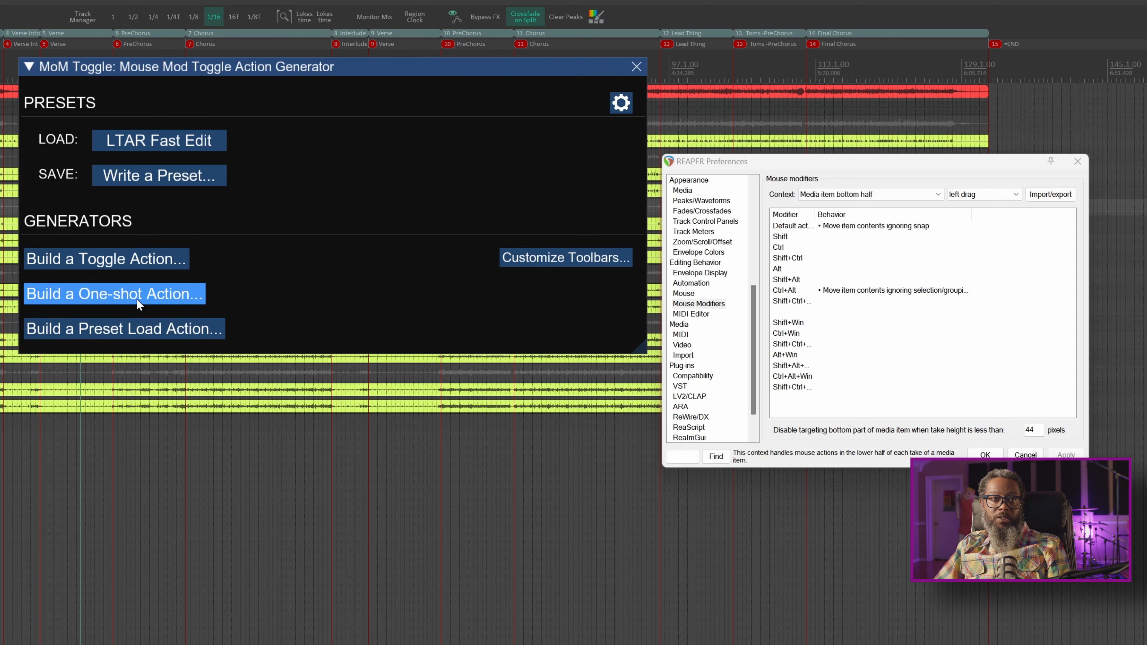
- Build a one-shot action from the loaded preset, named "LTAR Fast Edit Mode Script"
{"action": "left_click", "coordinate": [109, 295]}
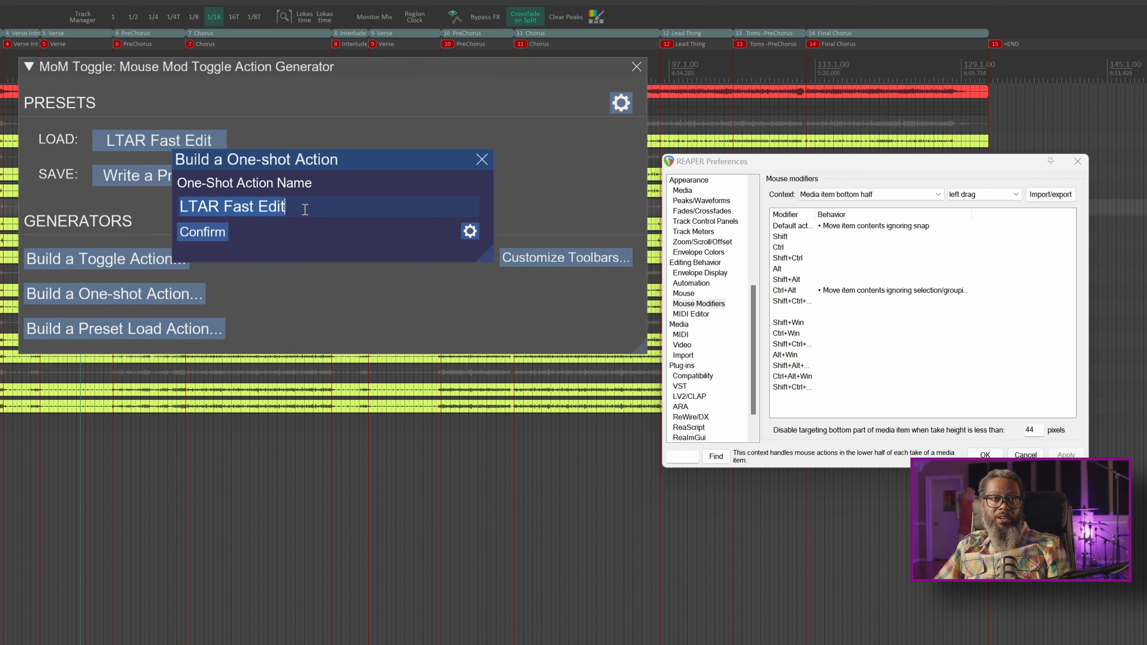
{"action": "type", "text": "LTA"}
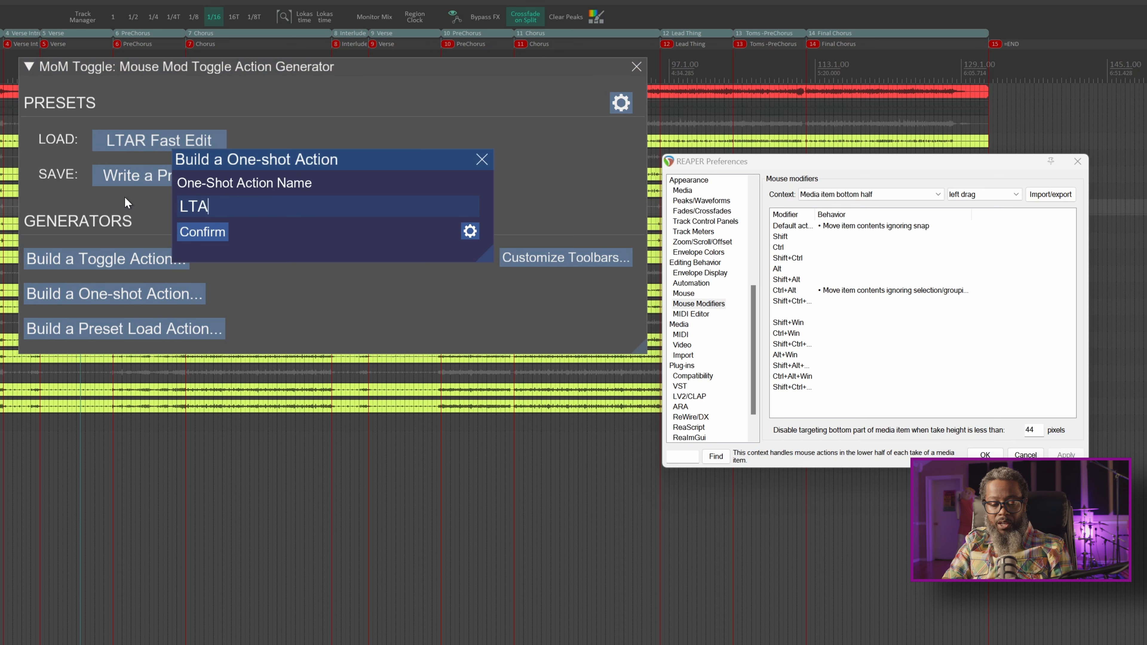
{"action": "type", "text": "R Fast Edit "}
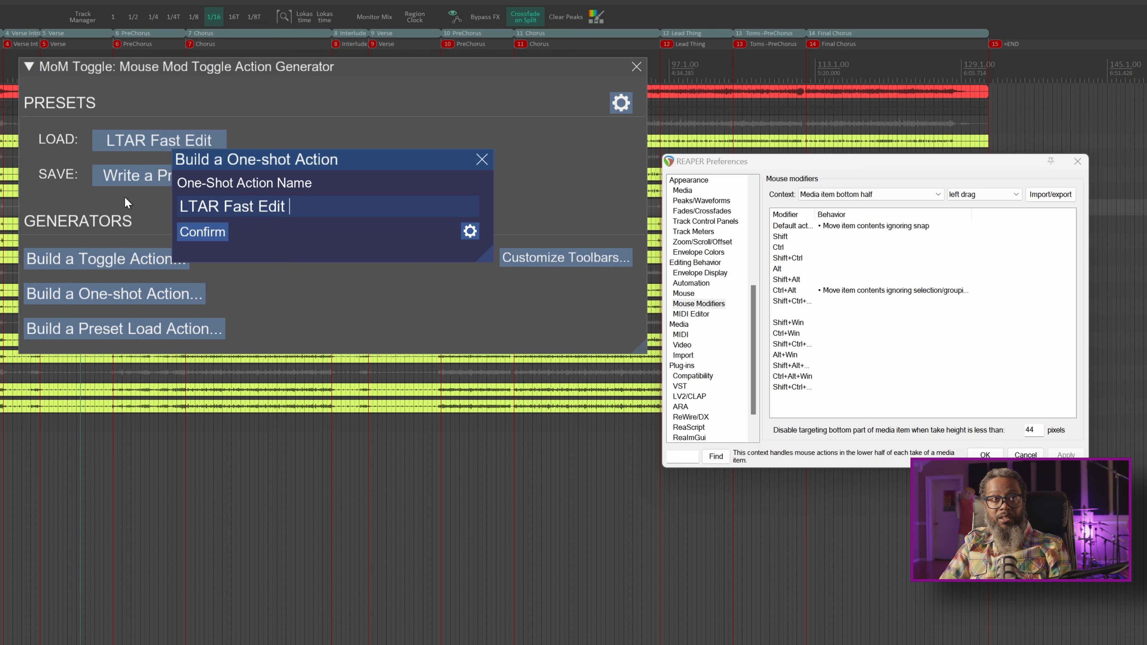
{"action": "type", "text": "Mode "}
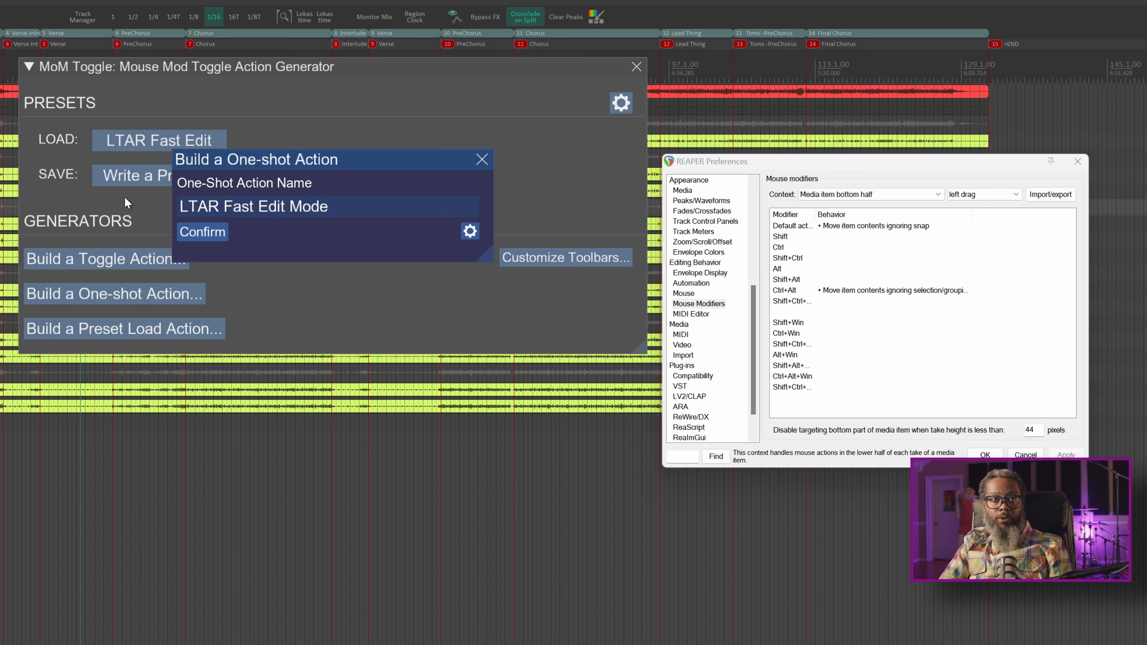
{"action": "type", "text": "Script"}
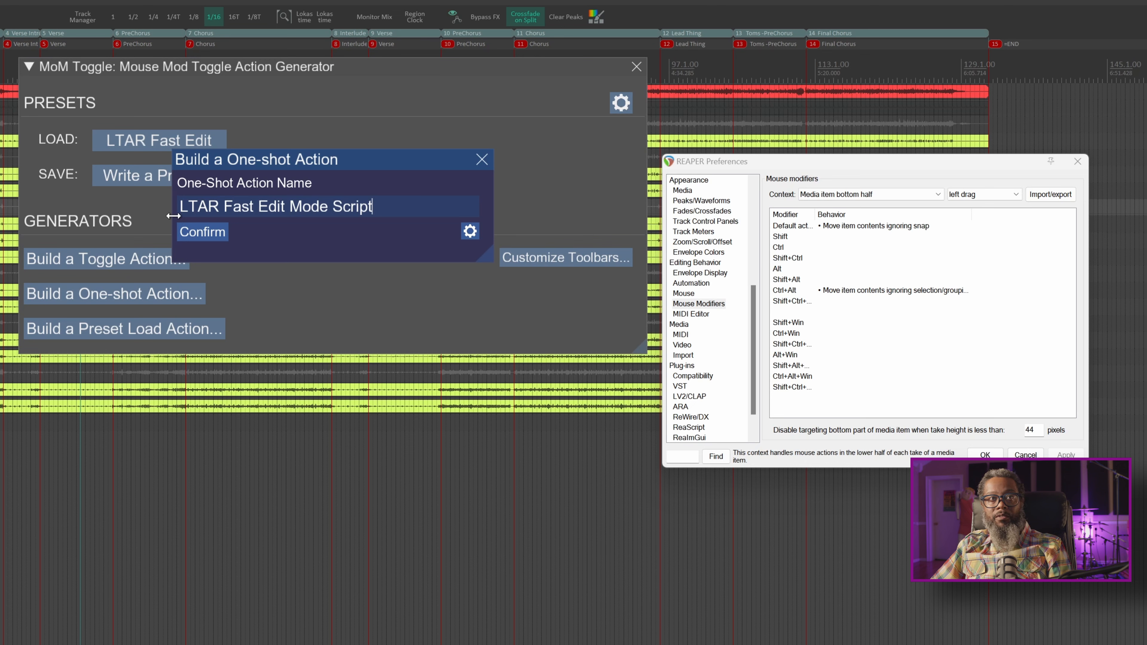
{"action": "left_click", "coordinate": [201, 232]}
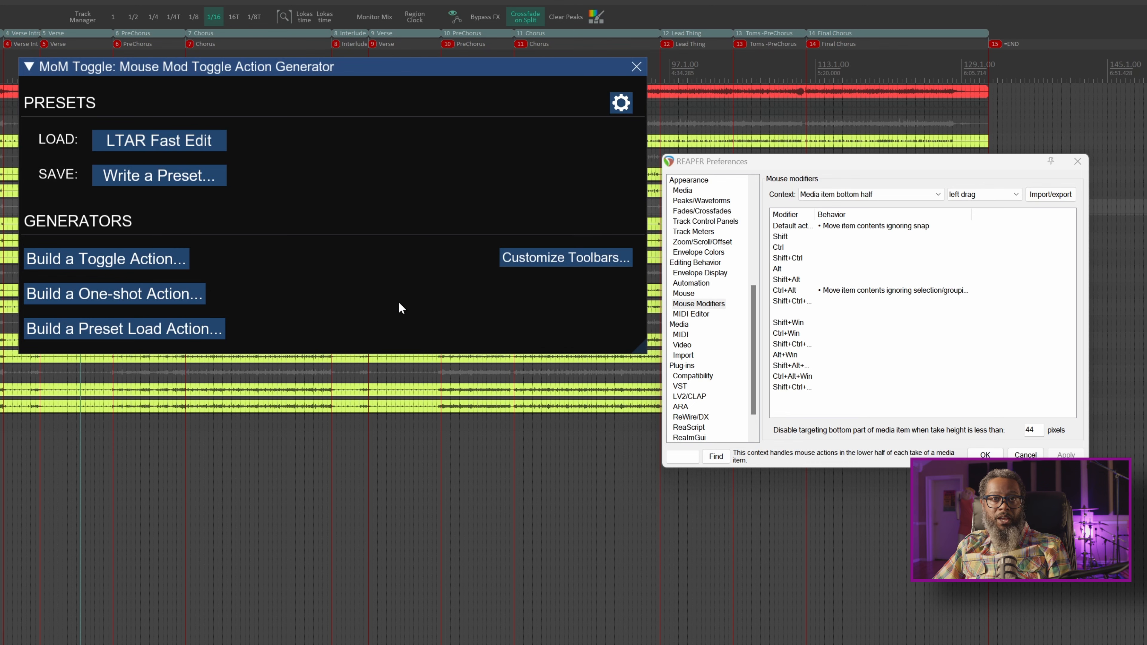
- Load the LTAR Normal Edit Mode preset in the MoM Toggle generator
{"action": "left_click", "coordinate": [187, 140]}
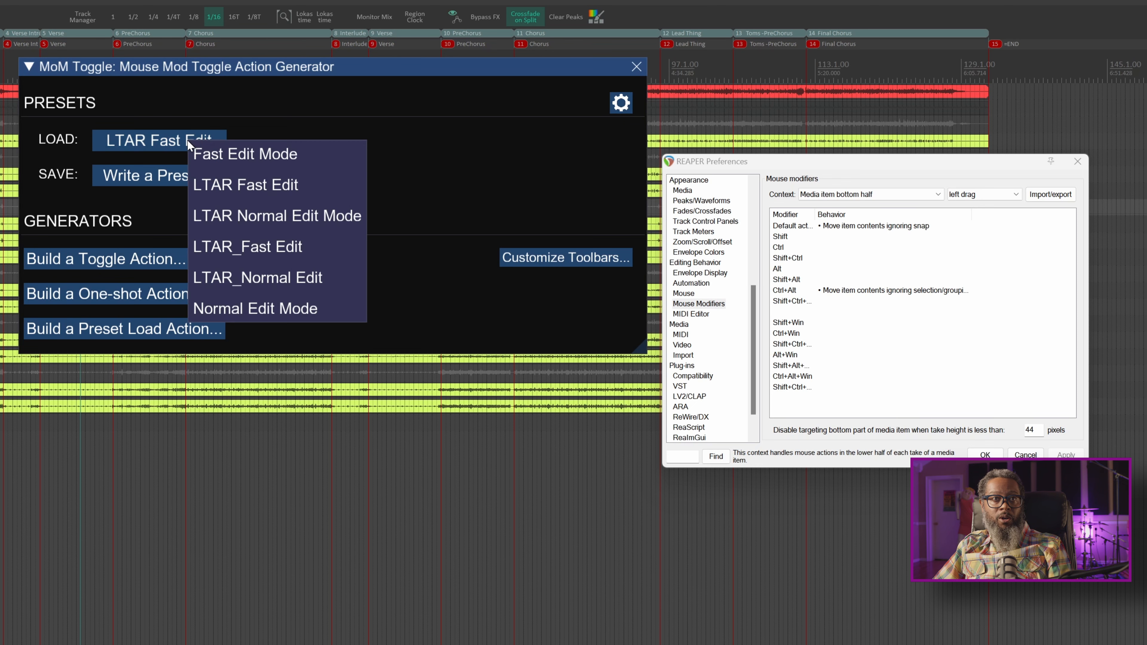
{"action": "left_click", "coordinate": [284, 215]}
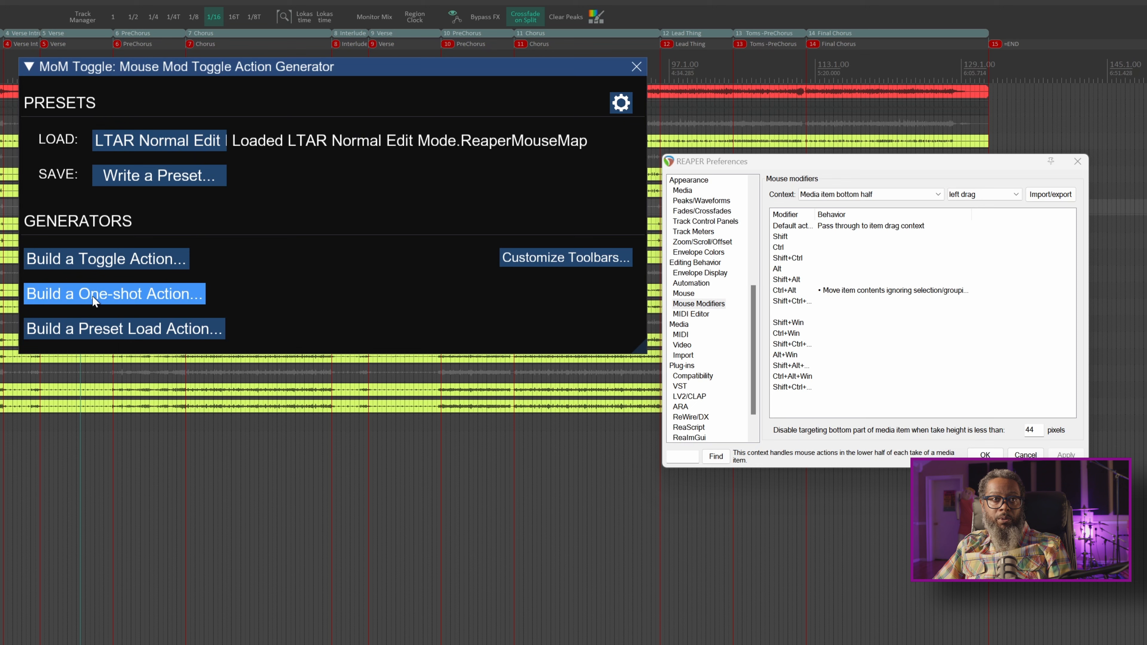
- Build a one-shot action named "LTAR Normal Edit Mode Script" from the loaded preset, and close the generator and preferences windows
{"action": "left_click", "coordinate": [115, 296]}
{"action": "left_click", "coordinate": [254, 206]}
{"action": "key", "text": "BackSpace"}
{"action": "key", "text": "BackSpace"}
{"action": "key", "text": "BackSpace"}
{"action": "key", "text": "BackSpace"}
{"action": "type", "text": "Normal Edit Mode Script"}
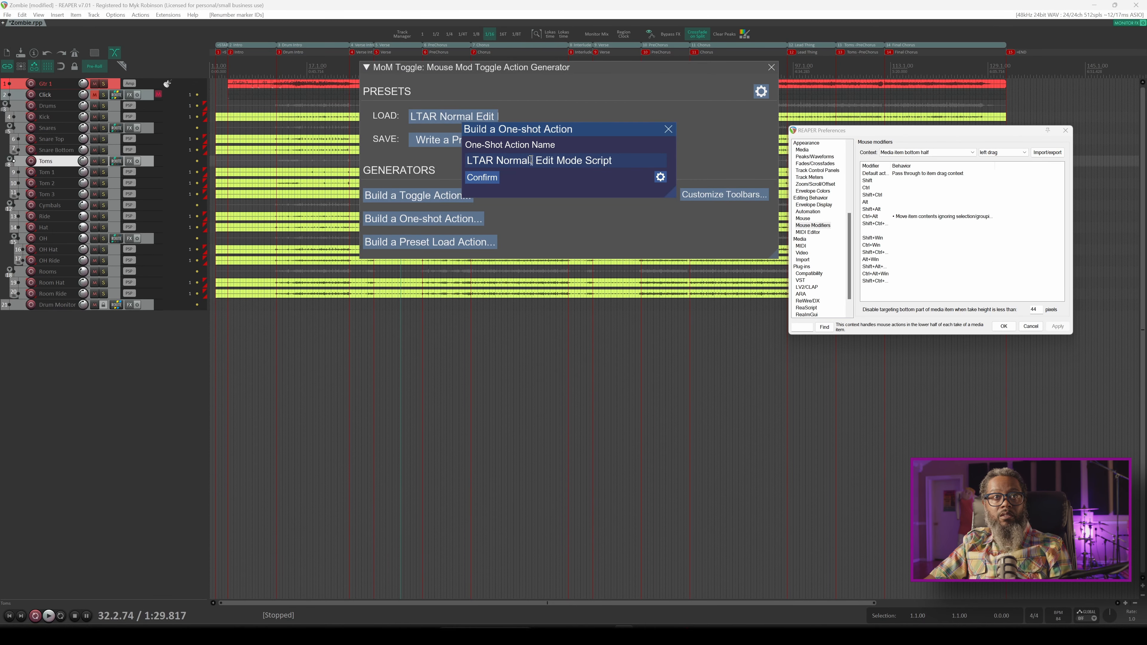
{"action": "key", "text": "BackSpace"}
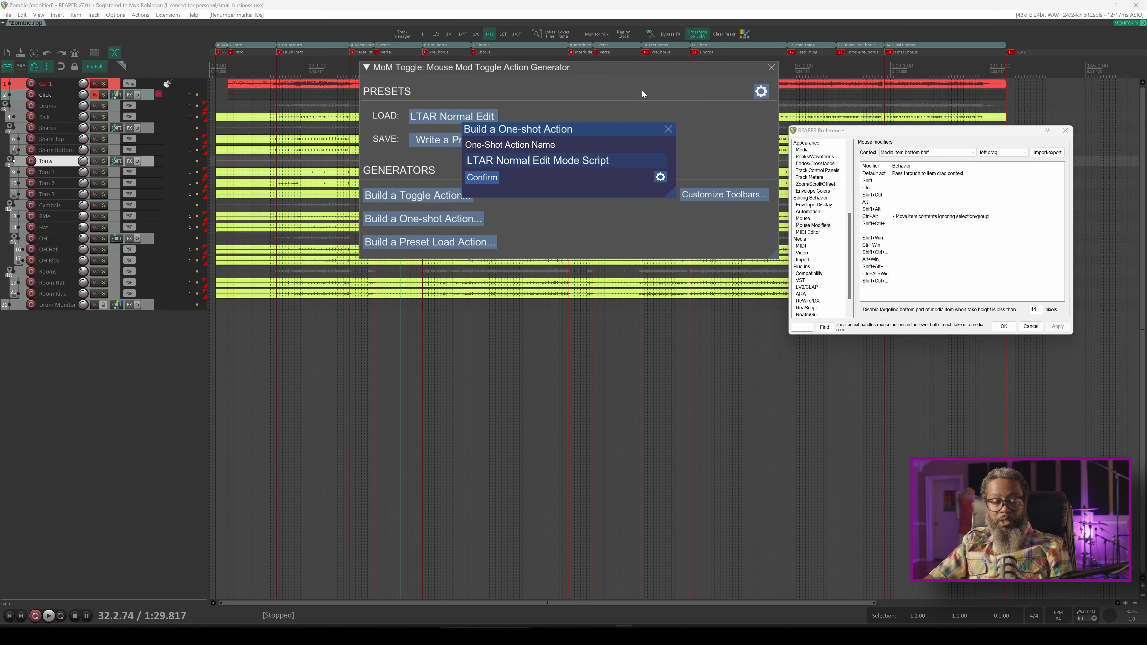
{"action": "left_click", "coordinate": [482, 178]}
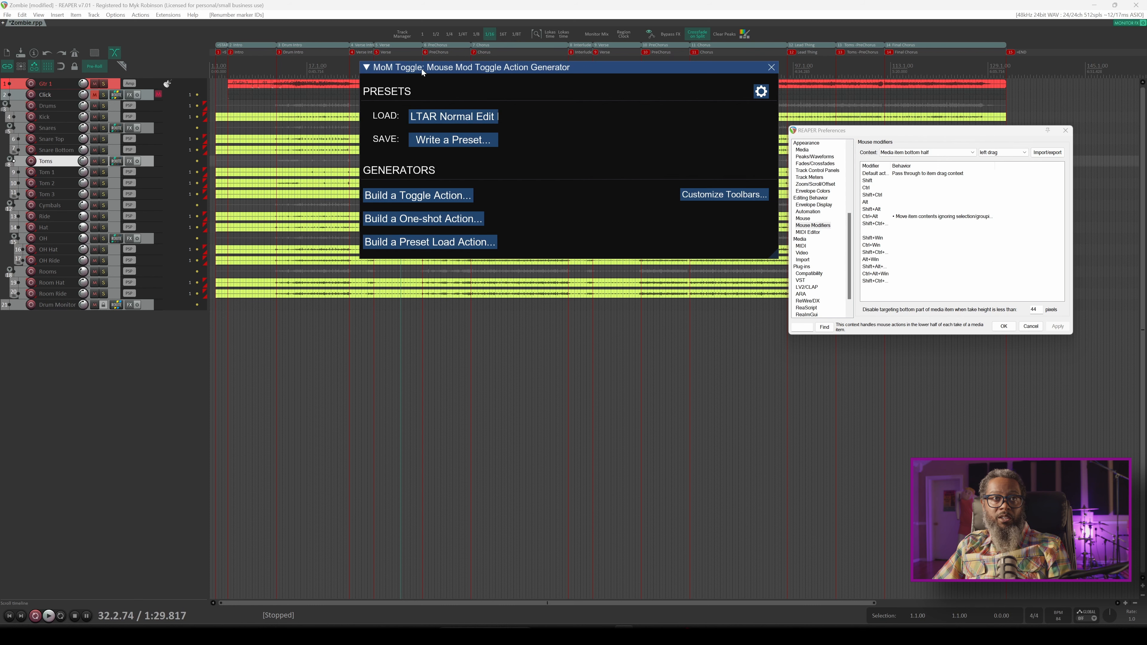
{"action": "left_click", "coordinate": [771, 67]}
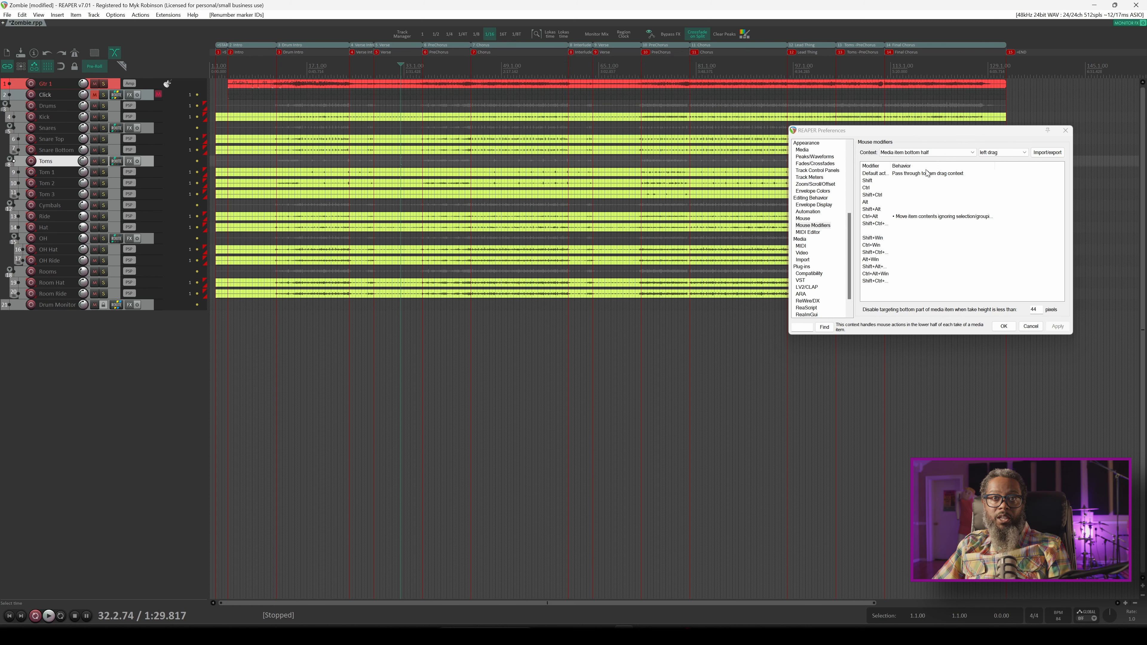
{"action": "left_click", "coordinate": [1065, 130]}
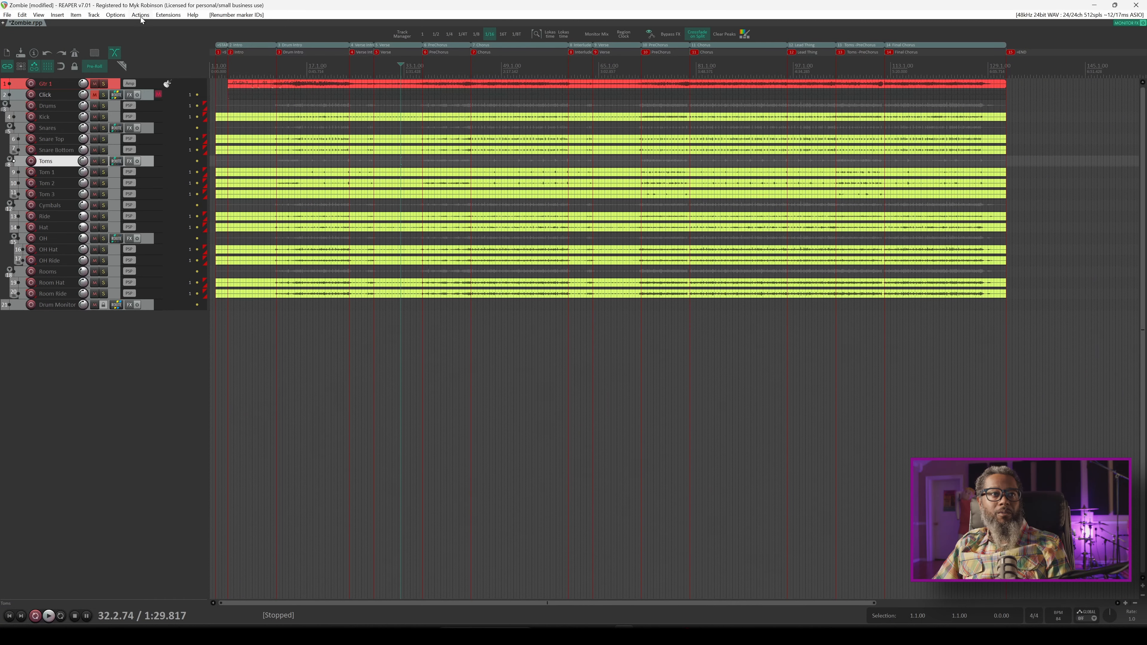
- Start a new custom action from the action list and name it "LTAR Slip Editing Mode"
{"action": "left_click", "coordinate": [141, 17]}
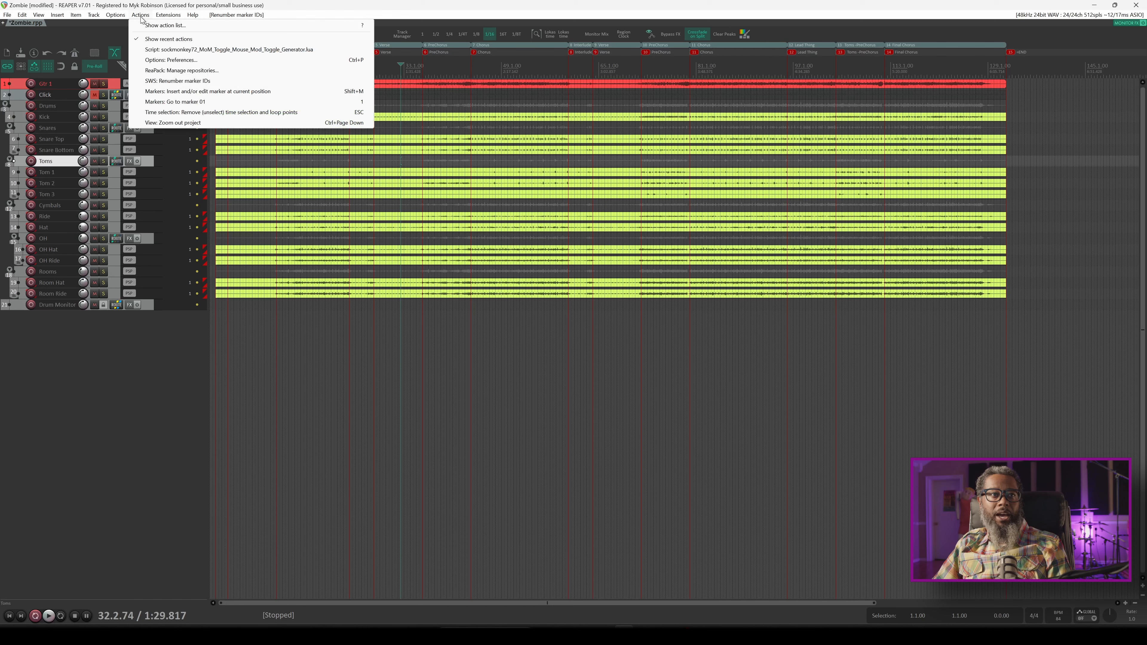
{"action": "left_click", "coordinate": [155, 25]}
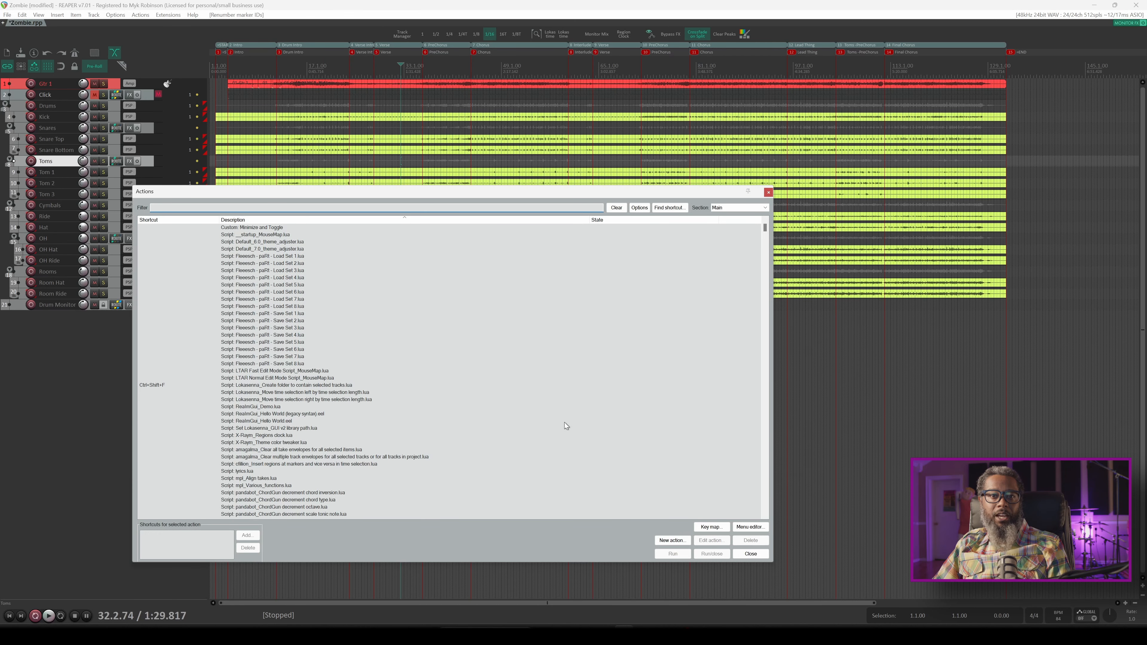
{"action": "left_click", "coordinate": [672, 541]}
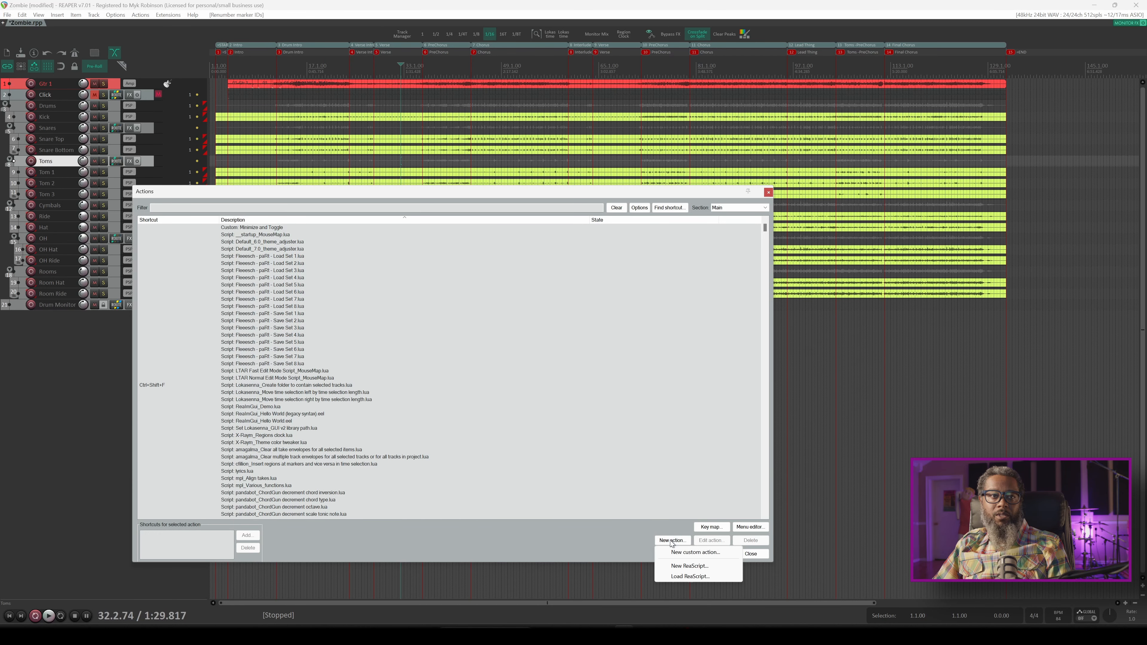
{"action": "left_click", "coordinate": [684, 552]}
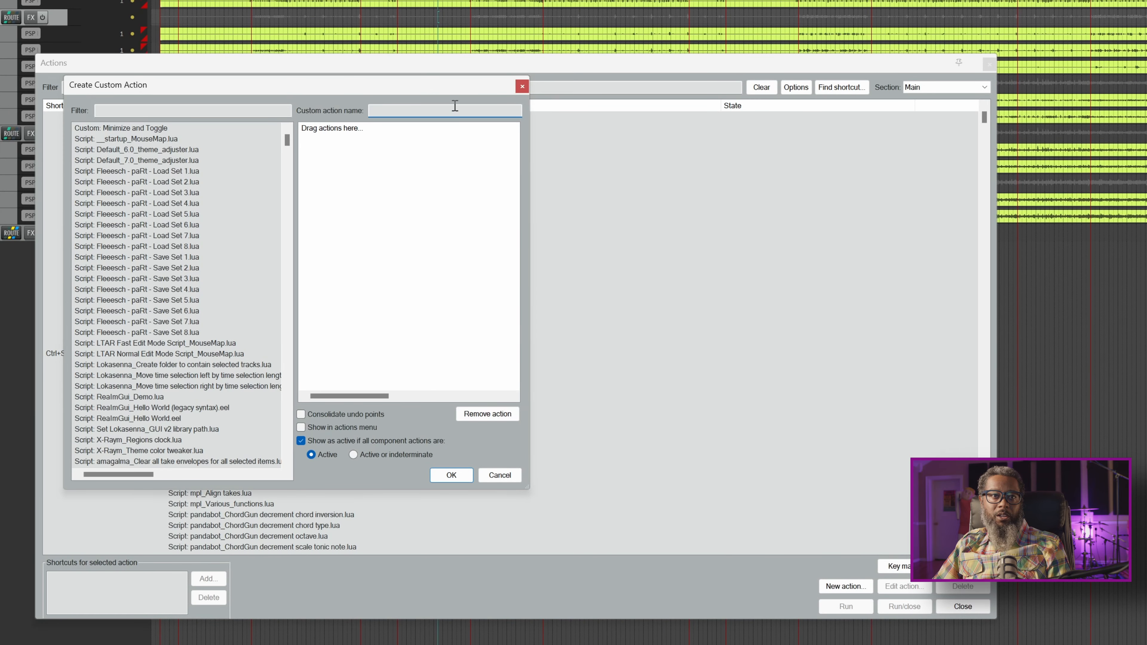
{"action": "type", "text": "LTAR"}
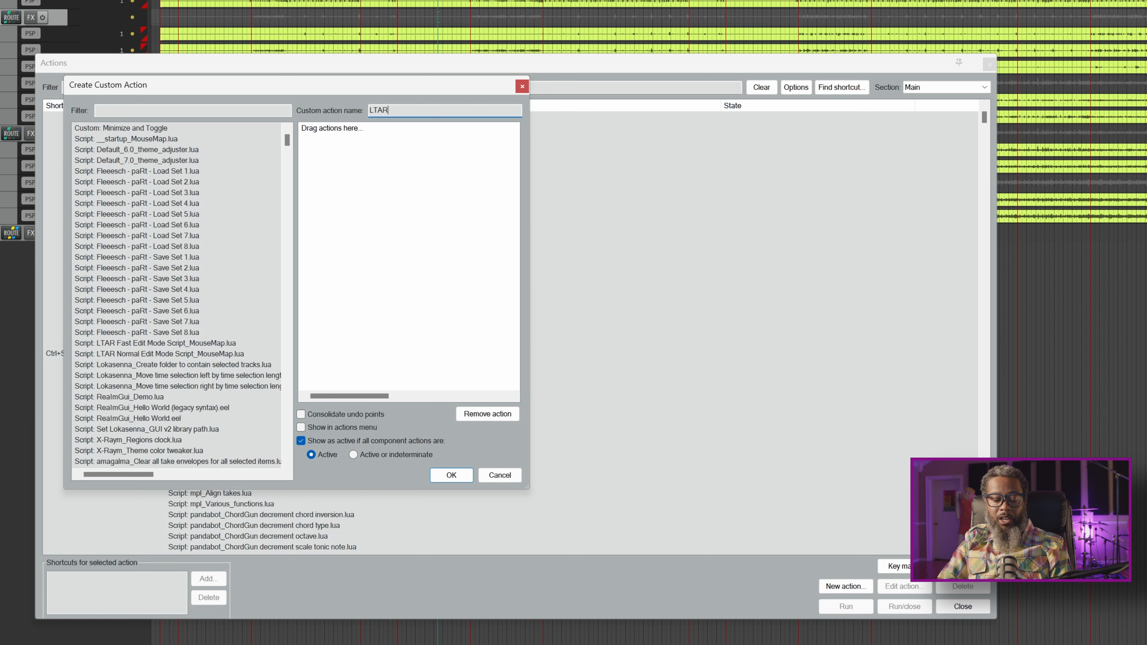
{"action": "type", "text": "Slip "}
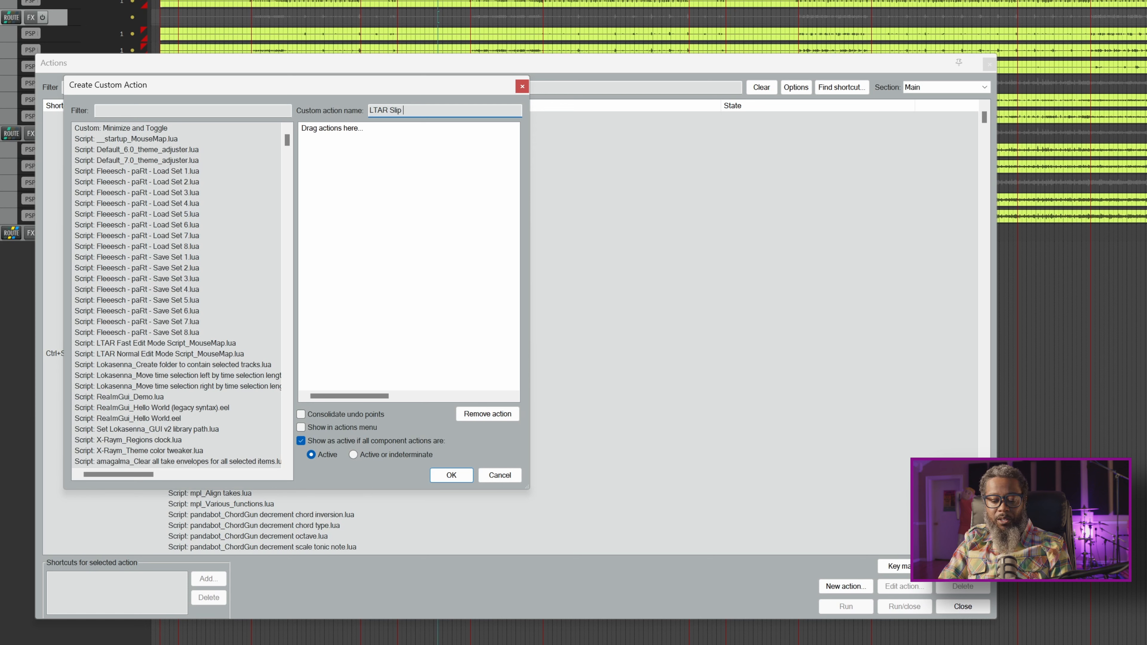
{"action": "type", "text": "Editing MOde"}
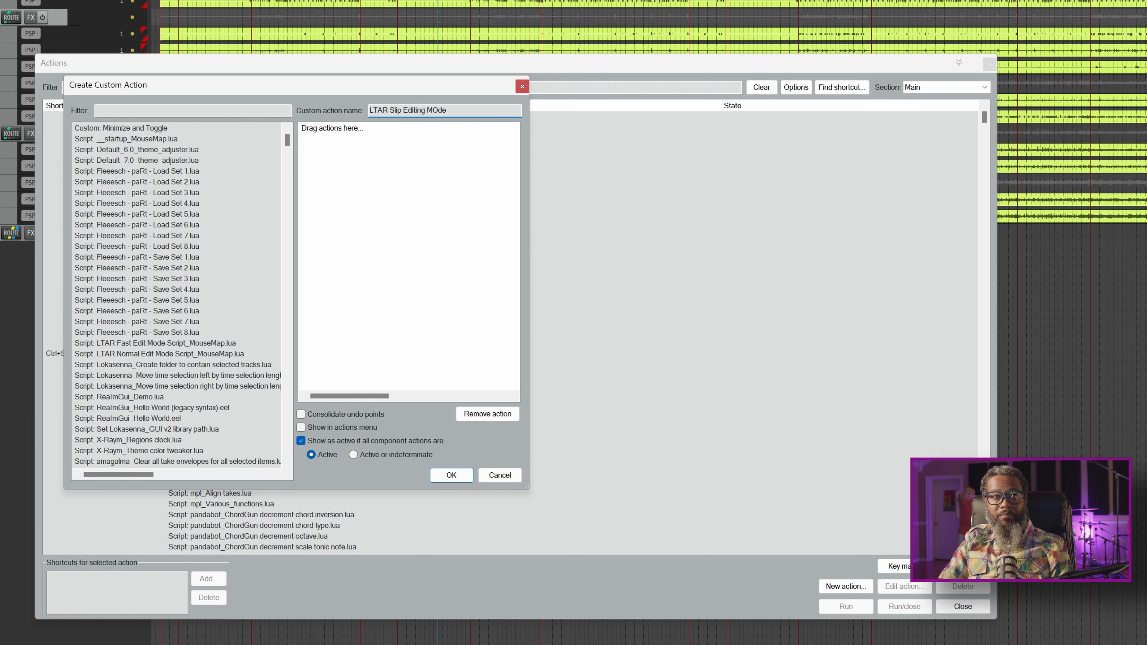
{"action": "key", "text": "BackSpace"}
{"action": "key", "text": "BackSpace"}
{"action": "key", "text": "BackSpace"}
{"action": "type", "text": "ode"}
- Filter the available actions for "ltar" and add the LTAR Fast Edit Mode Script_MouseMap.lua script to the custom action
{"action": "left_click", "coordinate": [144, 112]}
{"action": "type", "text": "ltar"}
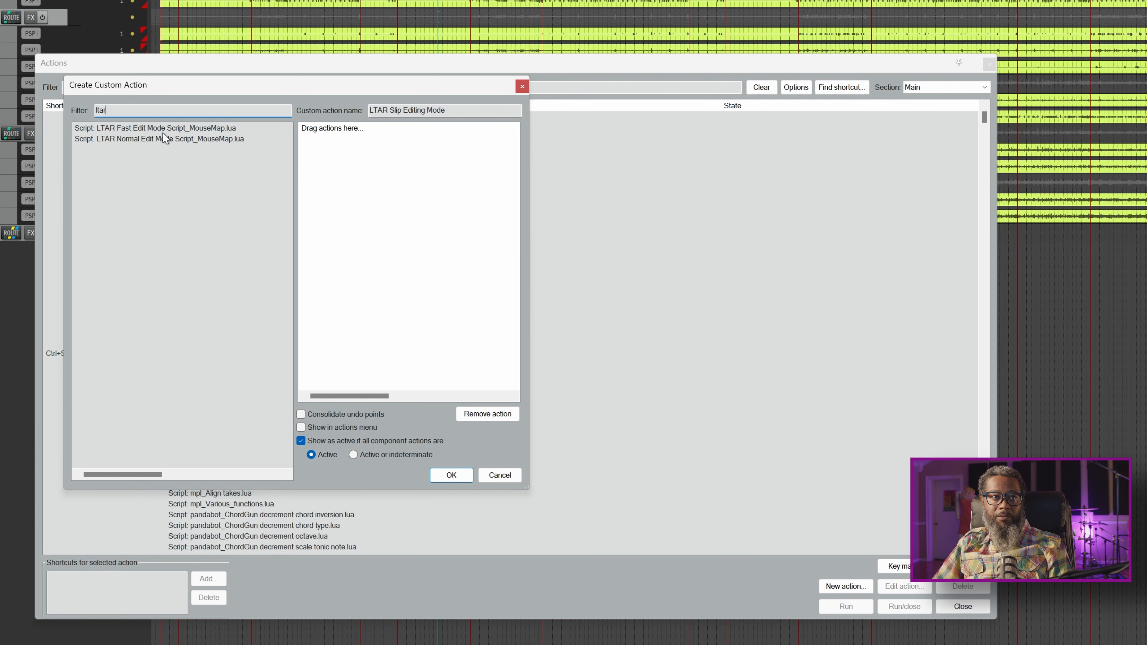
{"action": "left_click", "coordinate": [137, 129]}
{"action": "left_click_drag", "start_coordinate": [137, 129], "coordinate": [327, 131]}
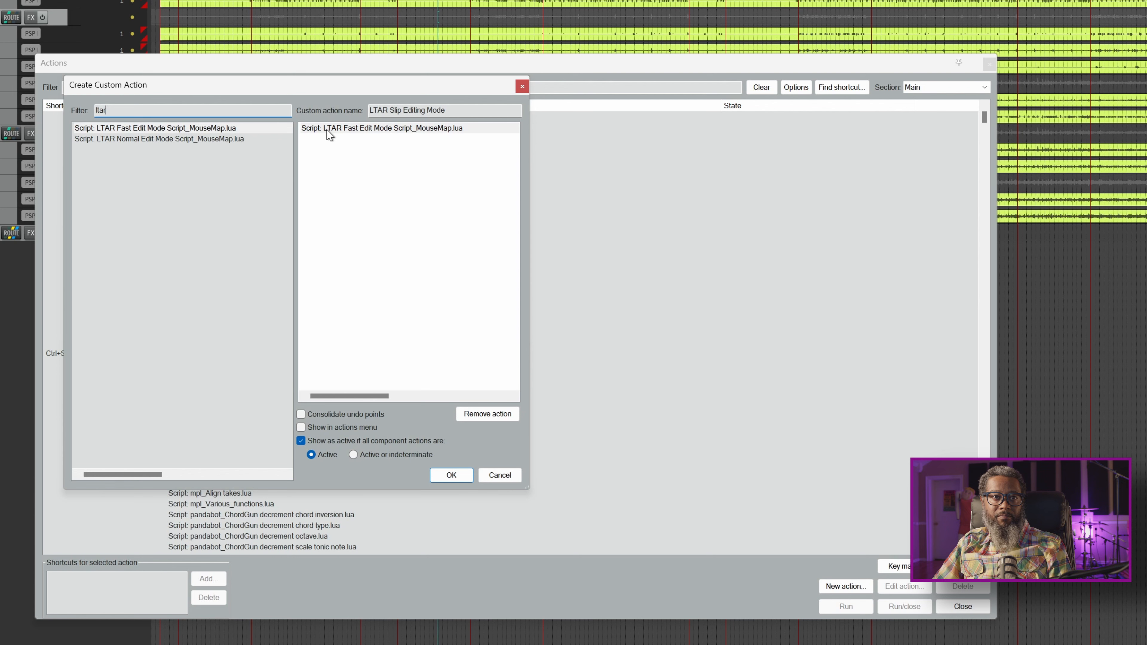
- Find "SWS/AW: Split selected items at edit cursor w/crossfade on left" and add it above the fast edit script
{"action": "double_click", "coordinate": [161, 111]}
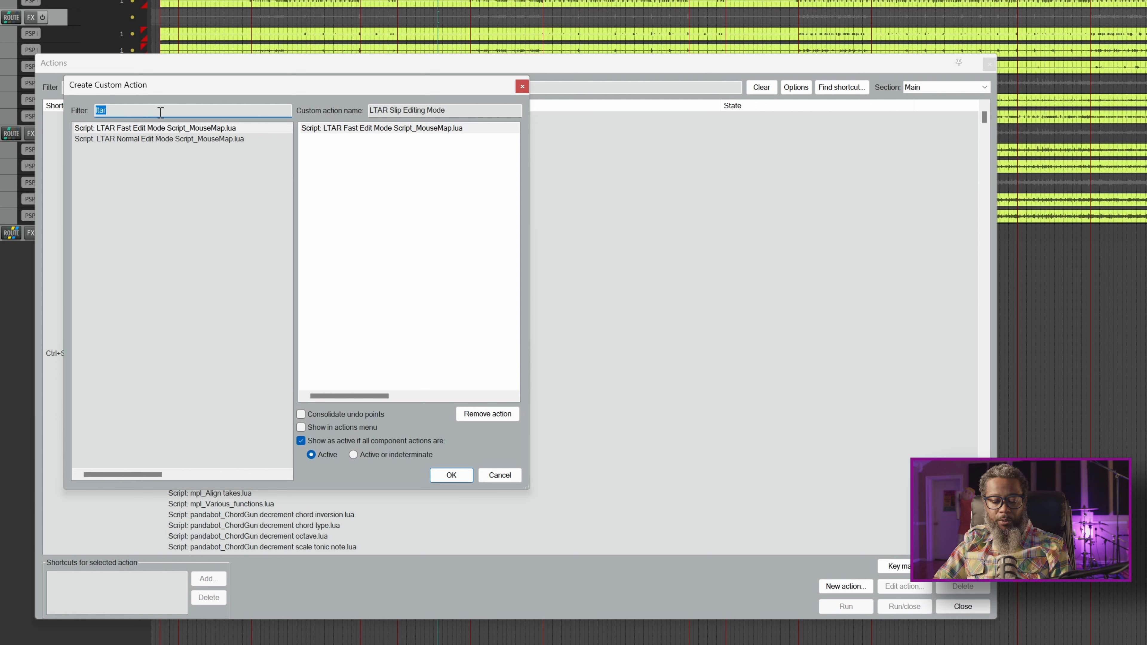
{"action": "type", "text": "sws/aw sok"}
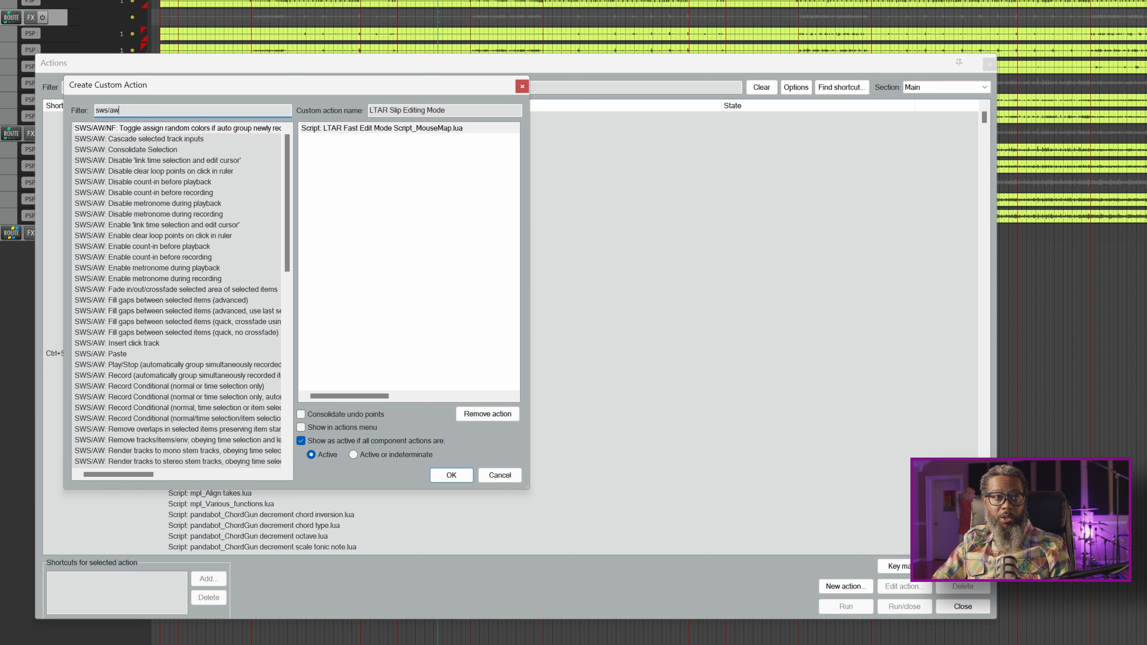
{"action": "key", "text": "BackSpace"}
{"action": "key", "text": "BackSpace"}
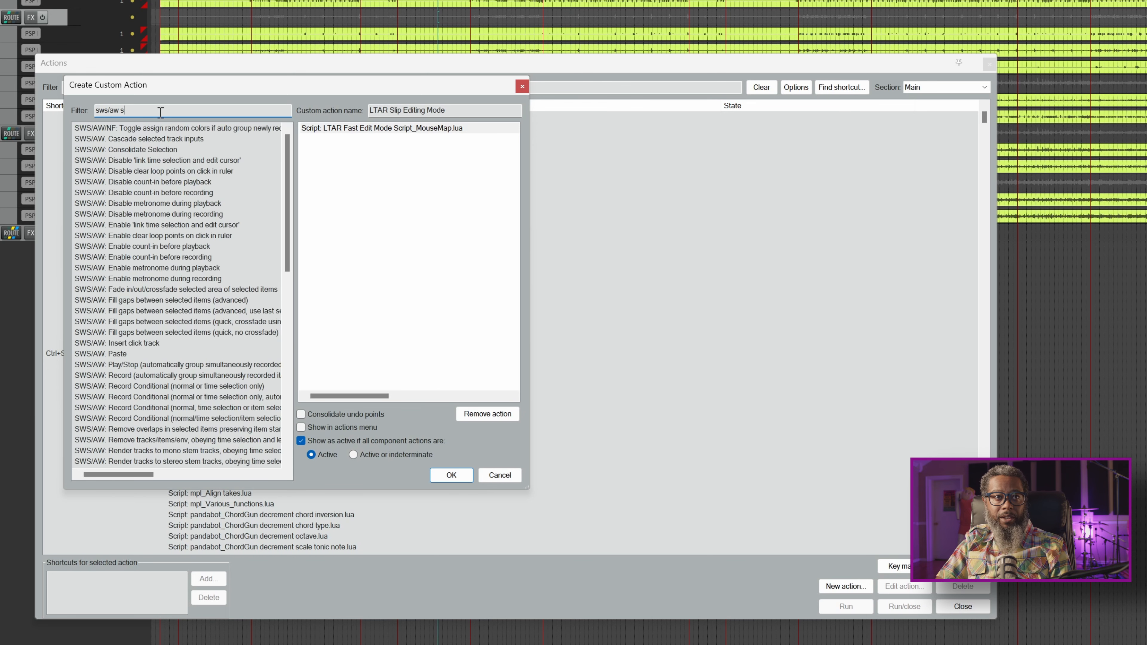
{"action": "type", "text": "plit"}
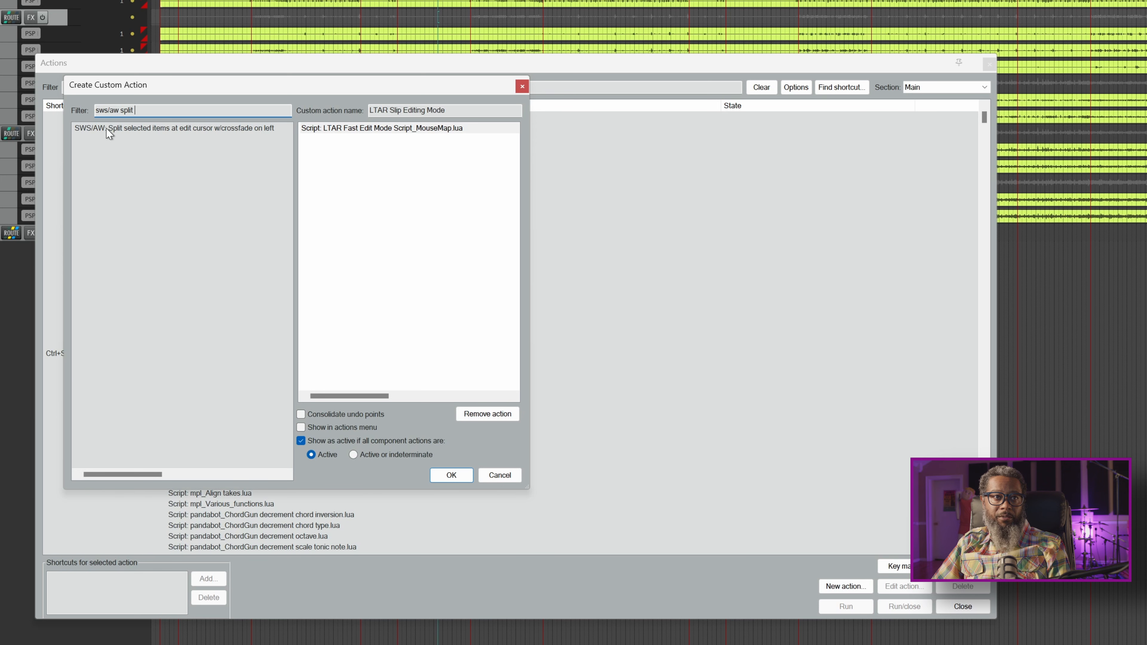
{"action": "left_click_drag", "start_coordinate": [102, 127], "coordinate": [339, 132]}
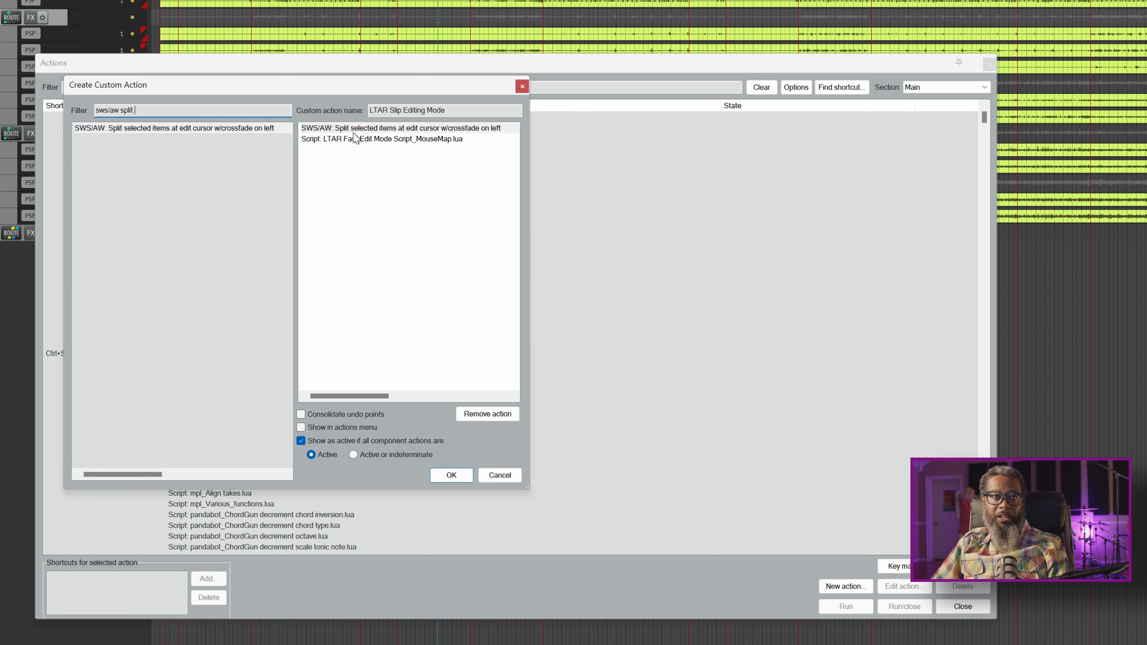
- Filter for "snapping" and add "Snapping: Disable snap" between the split action and the fast edit script
{"action": "key", "text": "ctrl+a"}
{"action": "type", "text": "snapping"}
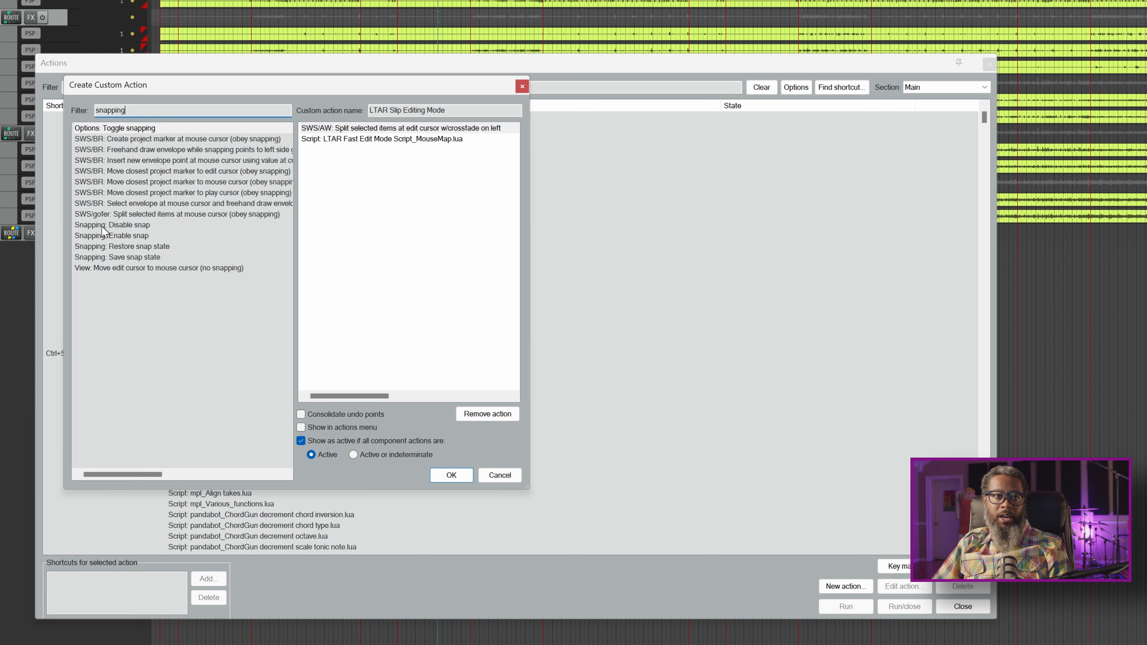
{"action": "left_click_drag", "start_coordinate": [101, 226], "coordinate": [327, 136]}
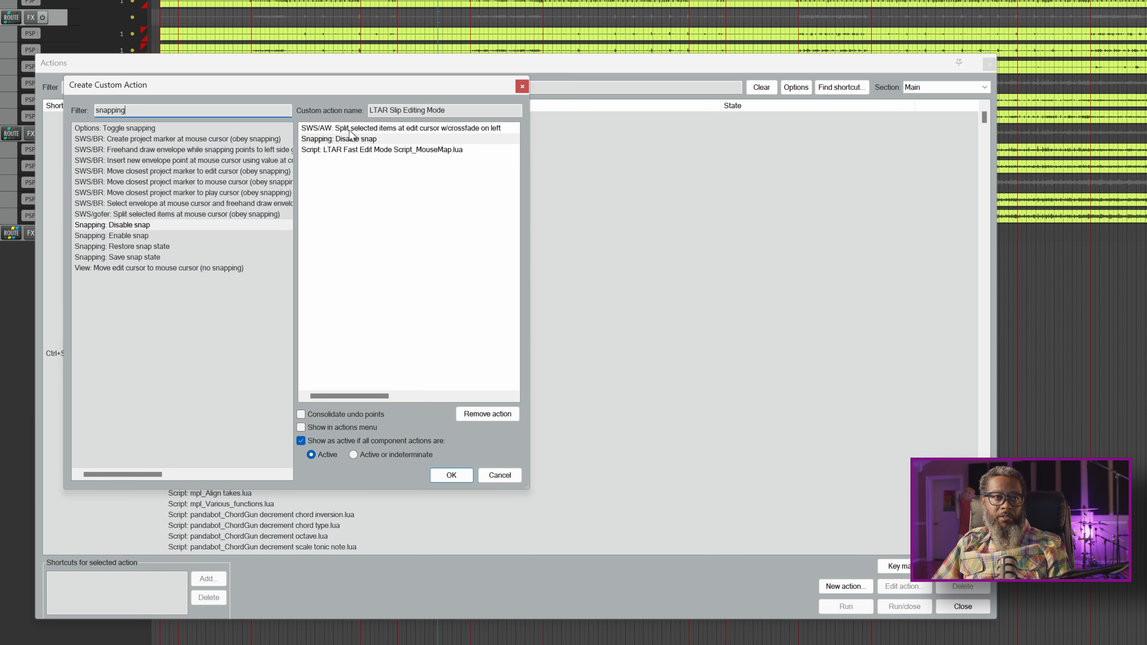
- Add "Options: Enable auto-crossfades" just above the fast edit script and save the custom action
{"action": "double_click", "coordinate": [180, 111]}
{"action": "type", "text": "crossfade"}
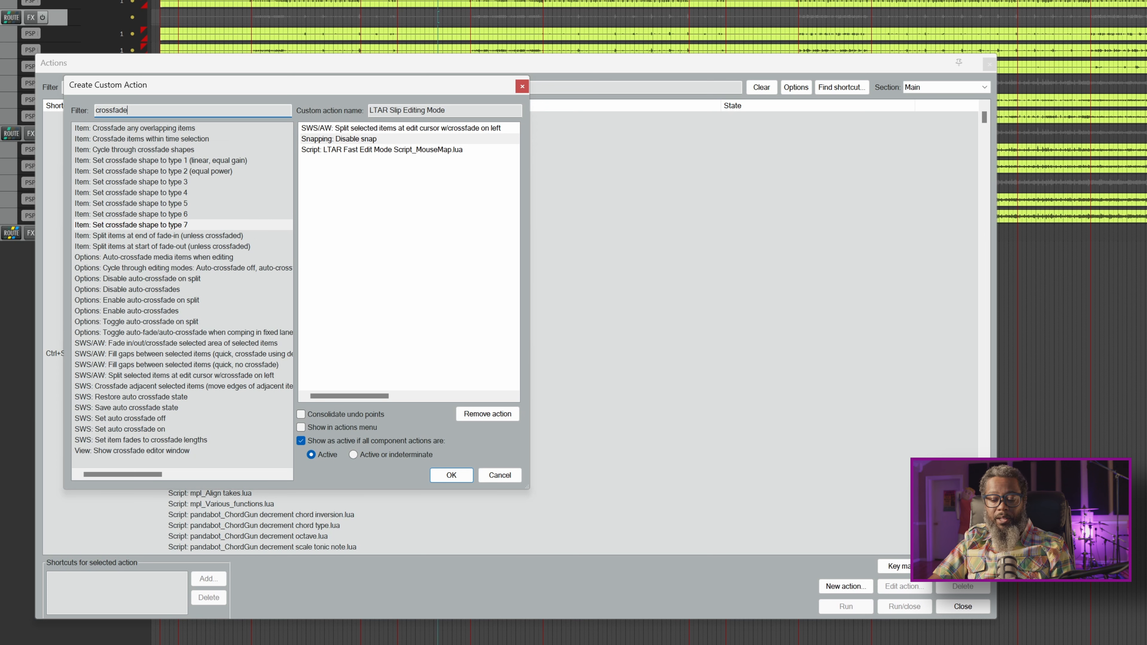
{"action": "left_click", "coordinate": [95, 110]}
{"action": "type", "text": "auto"}
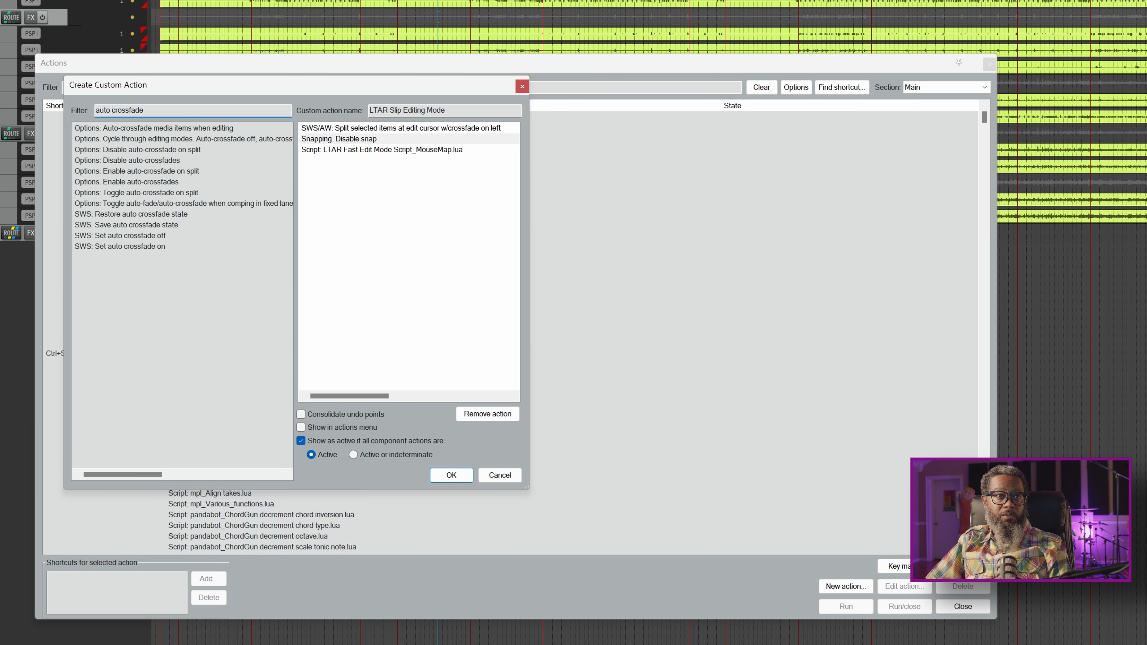
{"action": "left_click", "coordinate": [84, 185]}
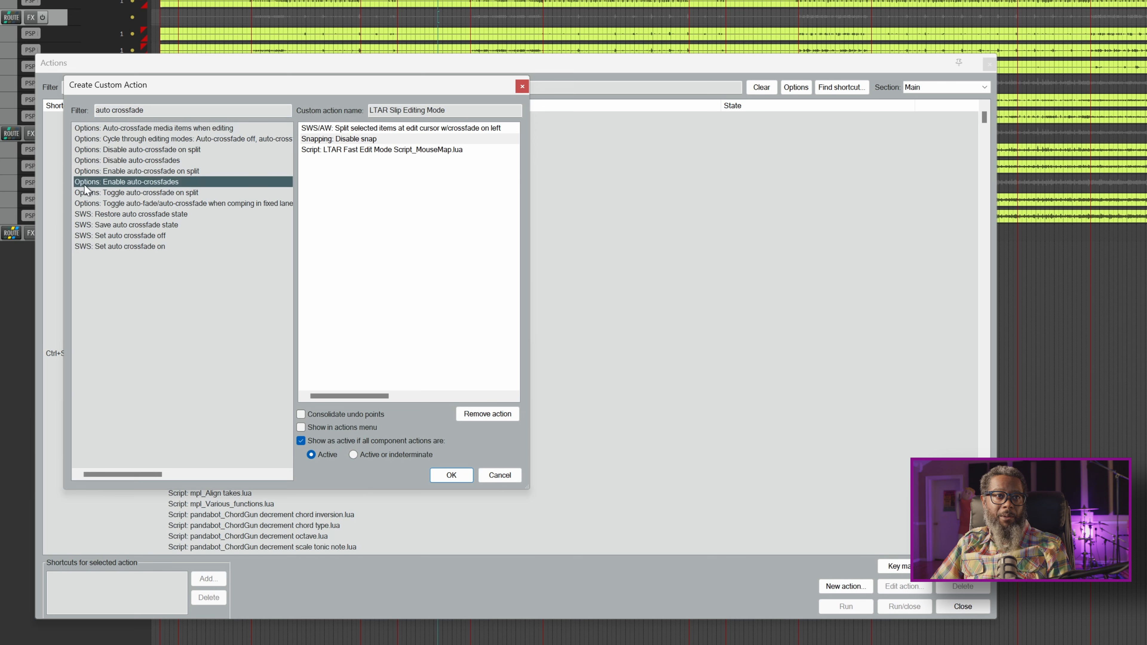
{"action": "left_click_drag", "start_coordinate": [89, 184], "coordinate": [331, 151]}
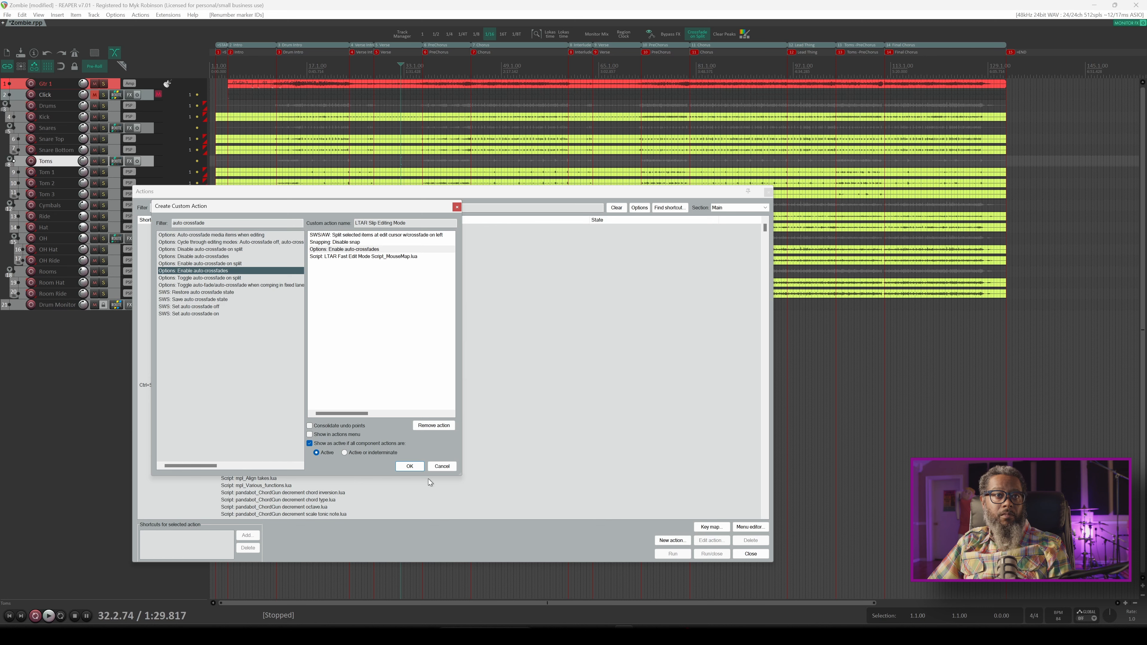
{"action": "left_click", "coordinate": [410, 466]}
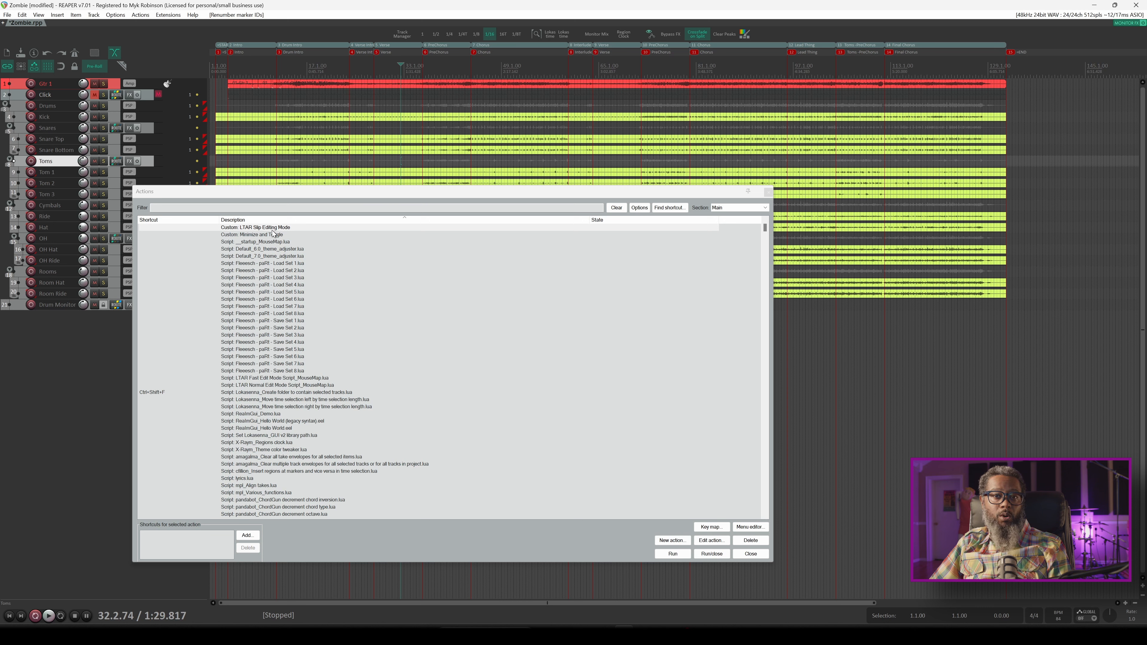
- Start another new custom action and name it "LTAR Normal Editing Mode"
{"action": "left_click", "coordinate": [663, 542]}
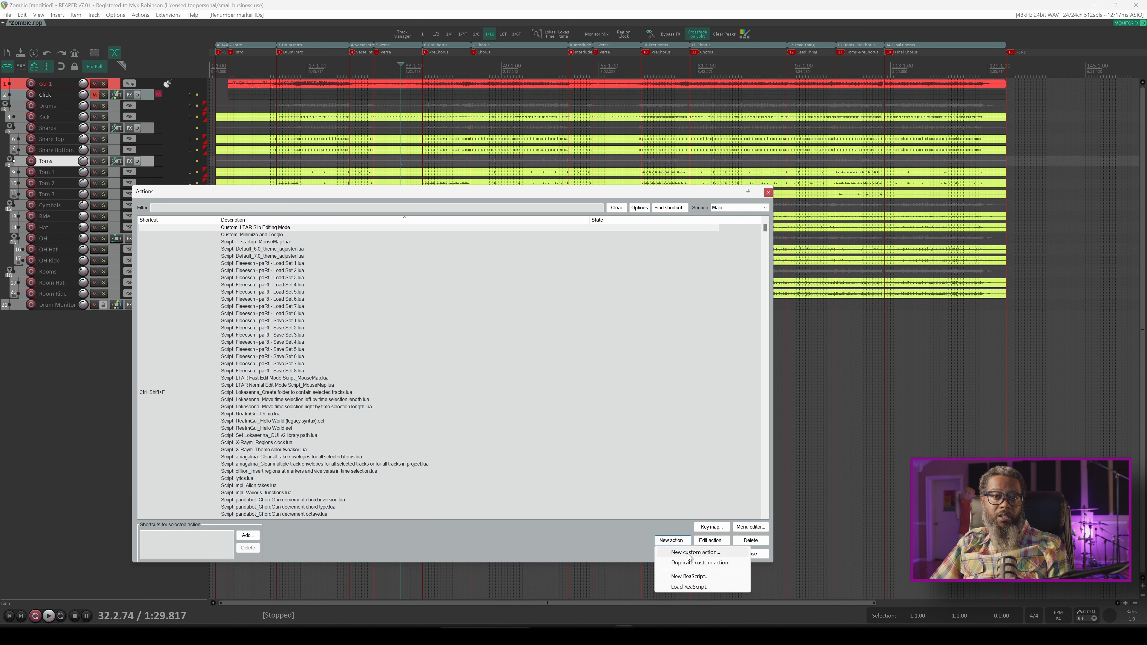
{"action": "left_click", "coordinate": [688, 552]}
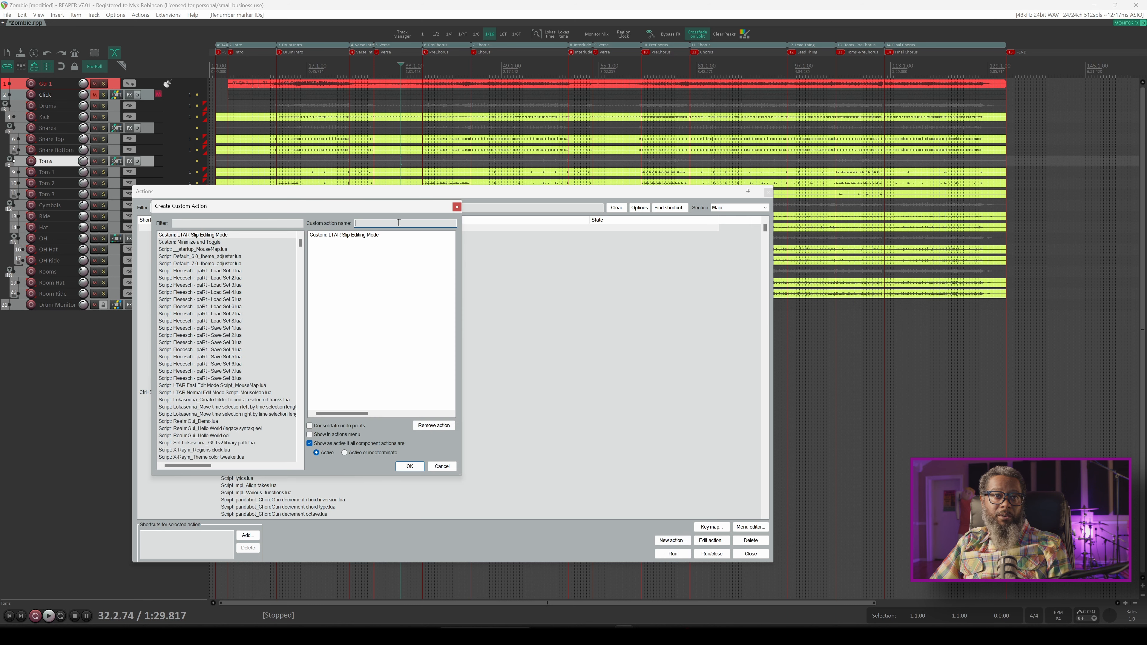
{"action": "type", "text": "LTAR"}
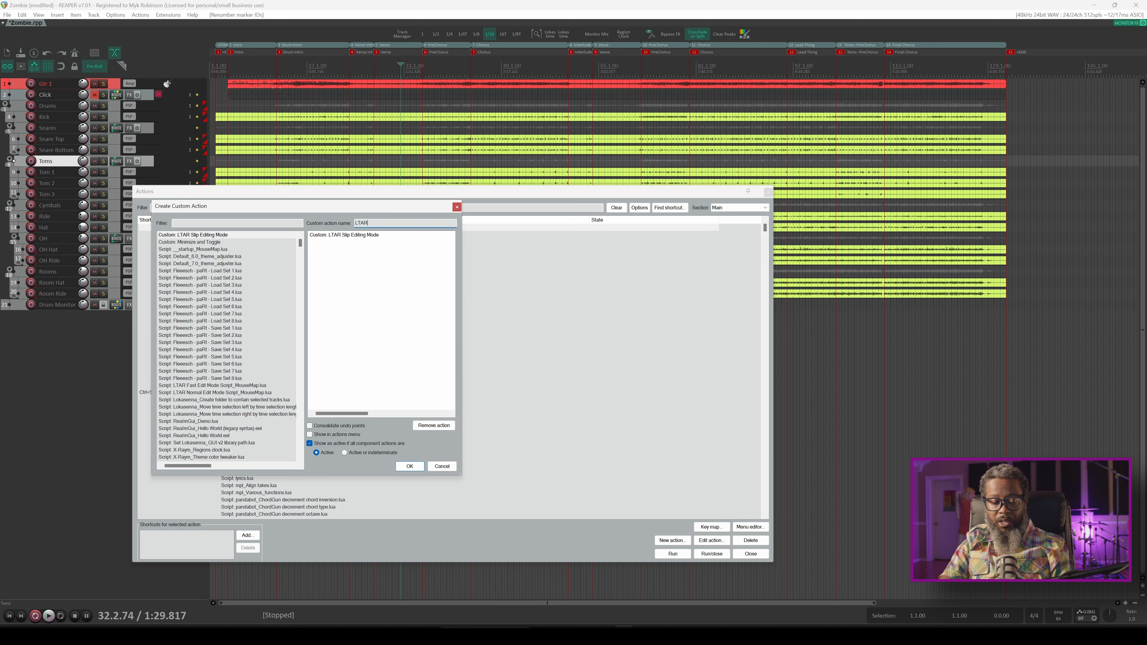
{"action": "type", "text": " Norma"}
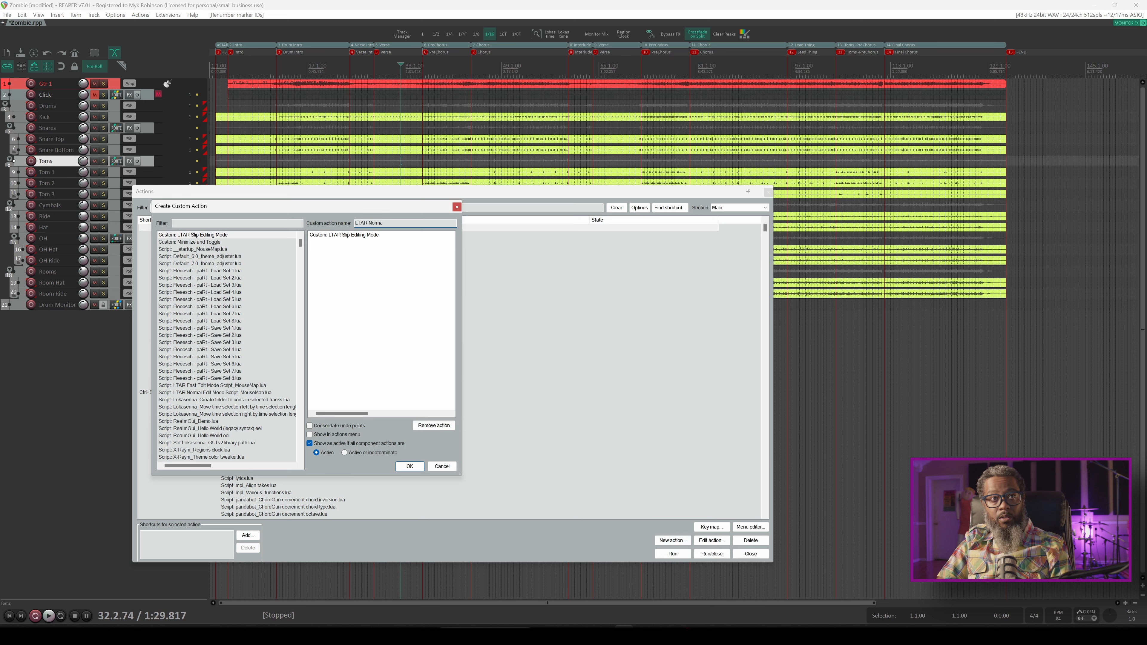
{"action": "type", "text": "l Editing Mode"}
- Replace the prefilled LTAR Slip Editing Mode entry with the LTAR Normal Edit Mode Script_MouseMap.lua script
{"action": "left_click", "coordinate": [277, 224]}
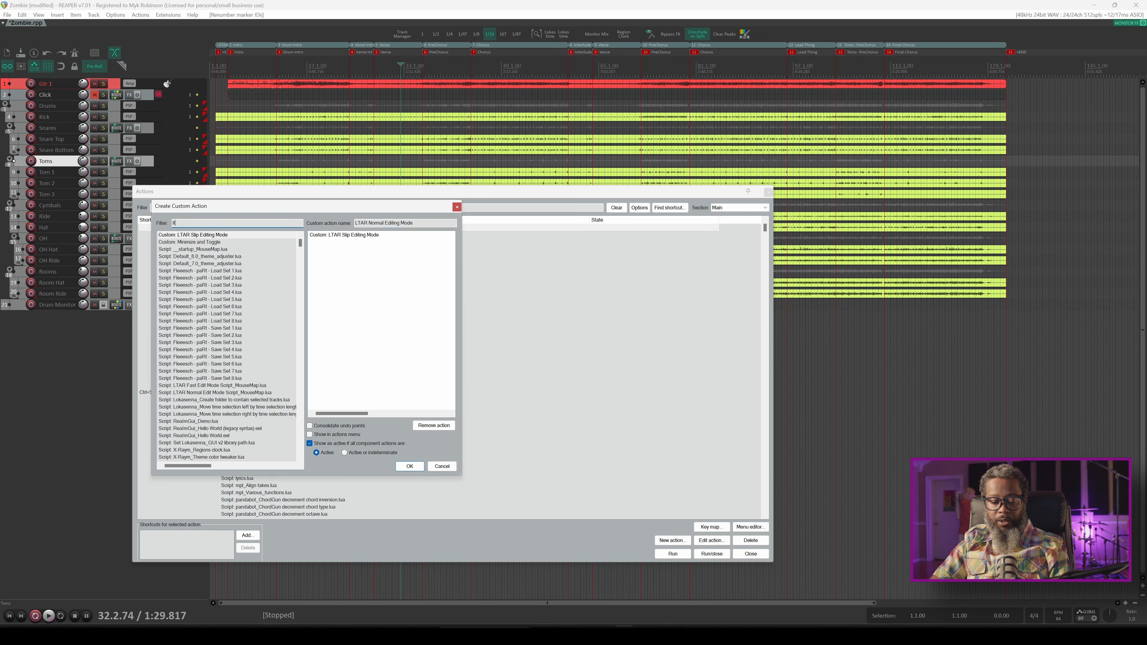
{"action": "type", "text": "ltar"}
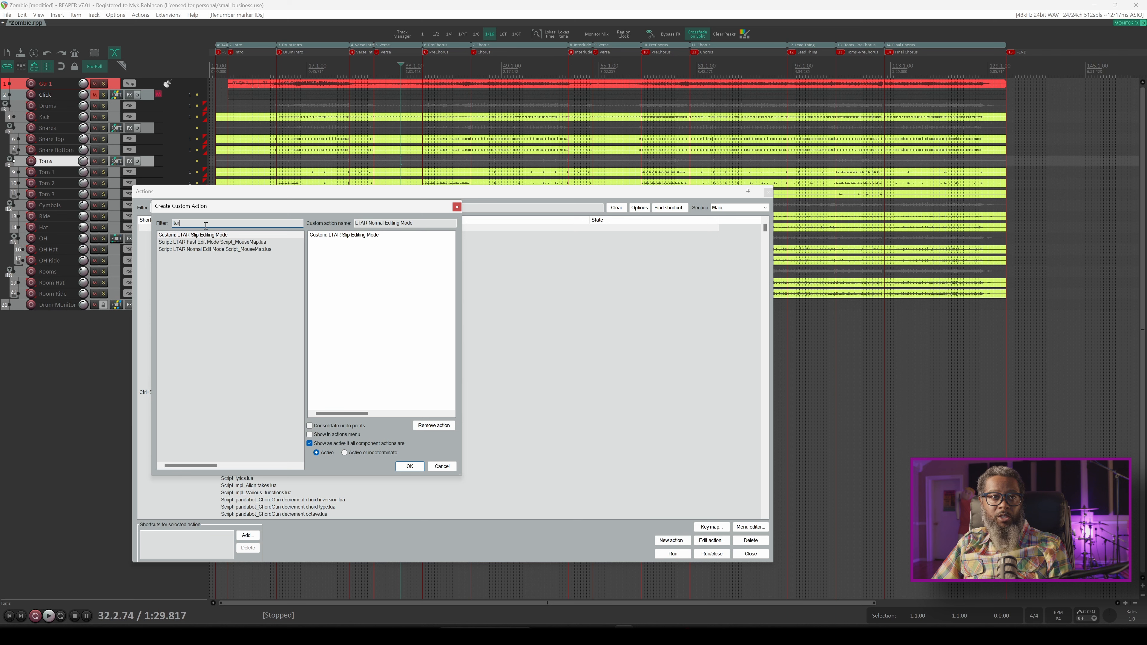
{"action": "left_click", "coordinate": [353, 235]}
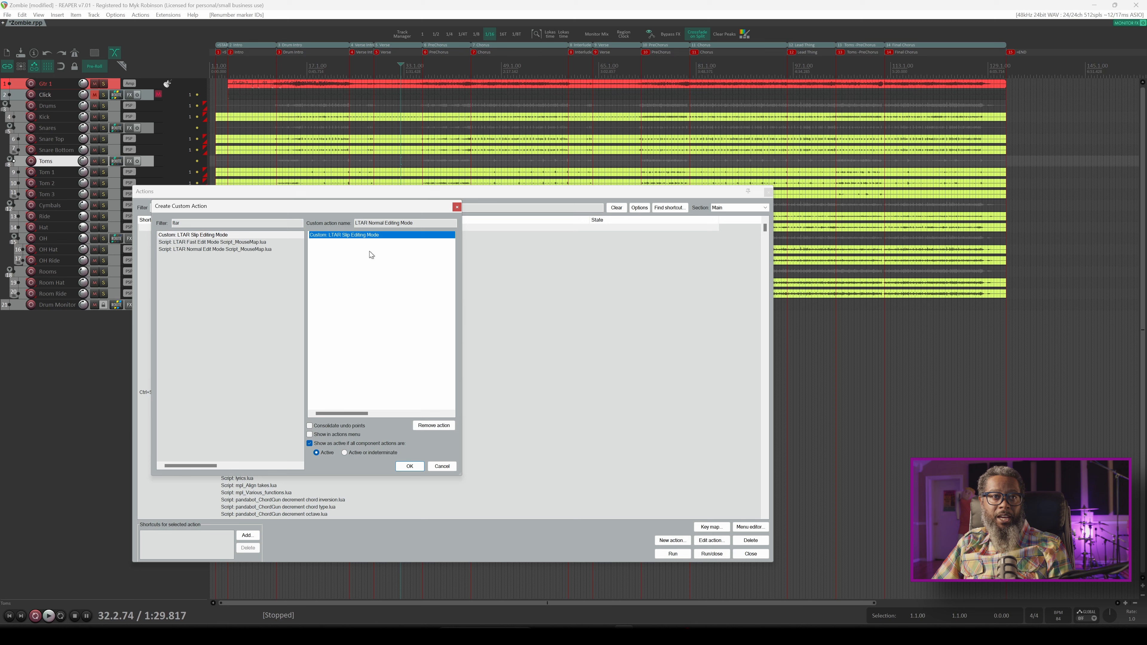
{"action": "left_click", "coordinate": [434, 426]}
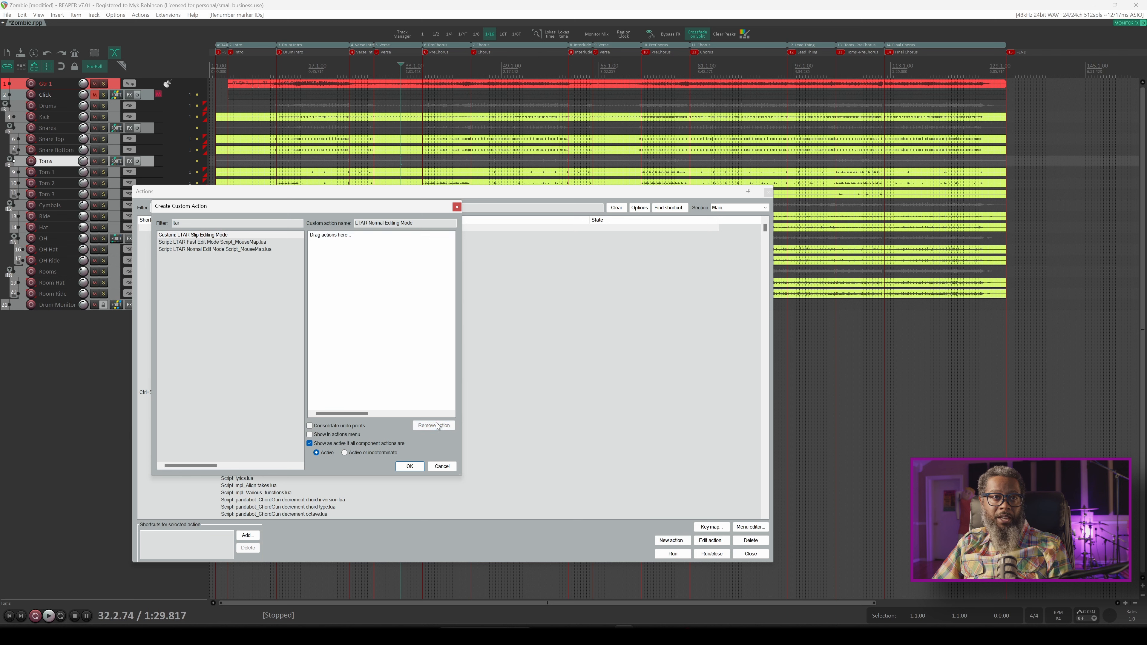
{"action": "left_click_drag", "start_coordinate": [183, 249], "coordinate": [355, 244]}
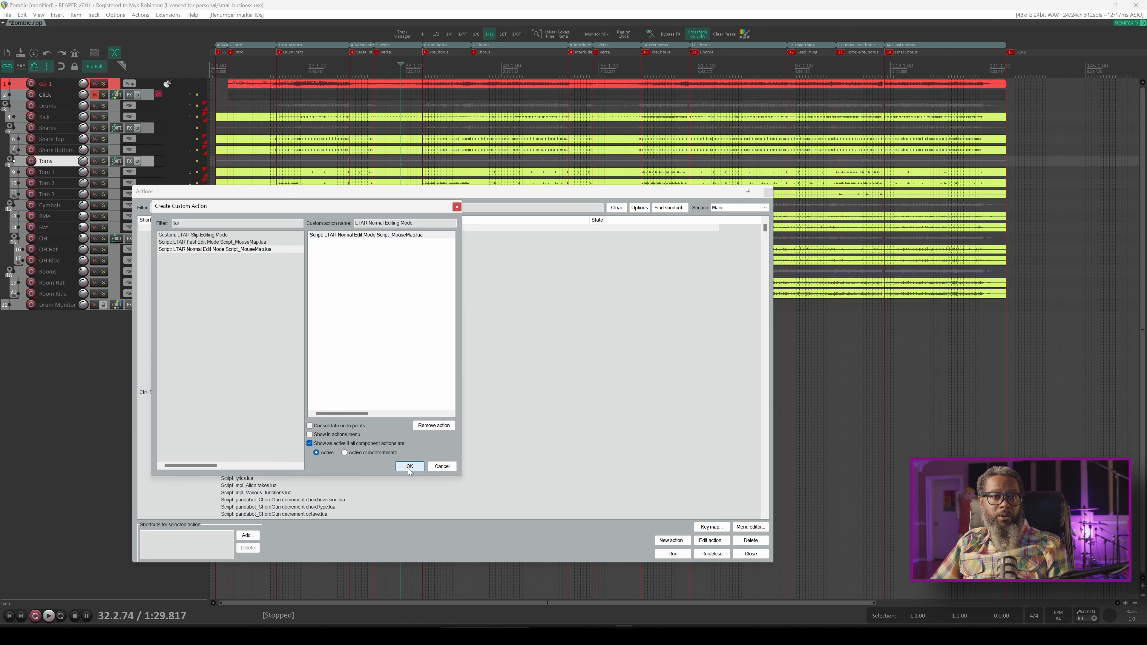
- Save the LTAR Normal Editing Mode custom action and close the action list
{"action": "left_click", "coordinate": [410, 467]}
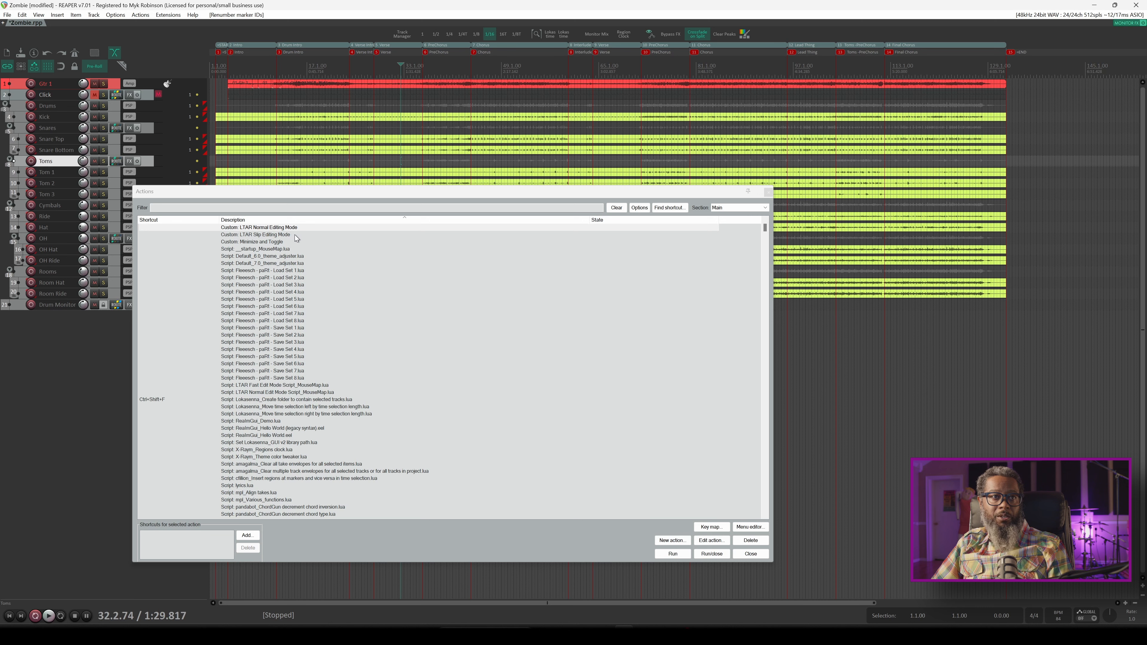
{"action": "left_click", "coordinate": [768, 191]}
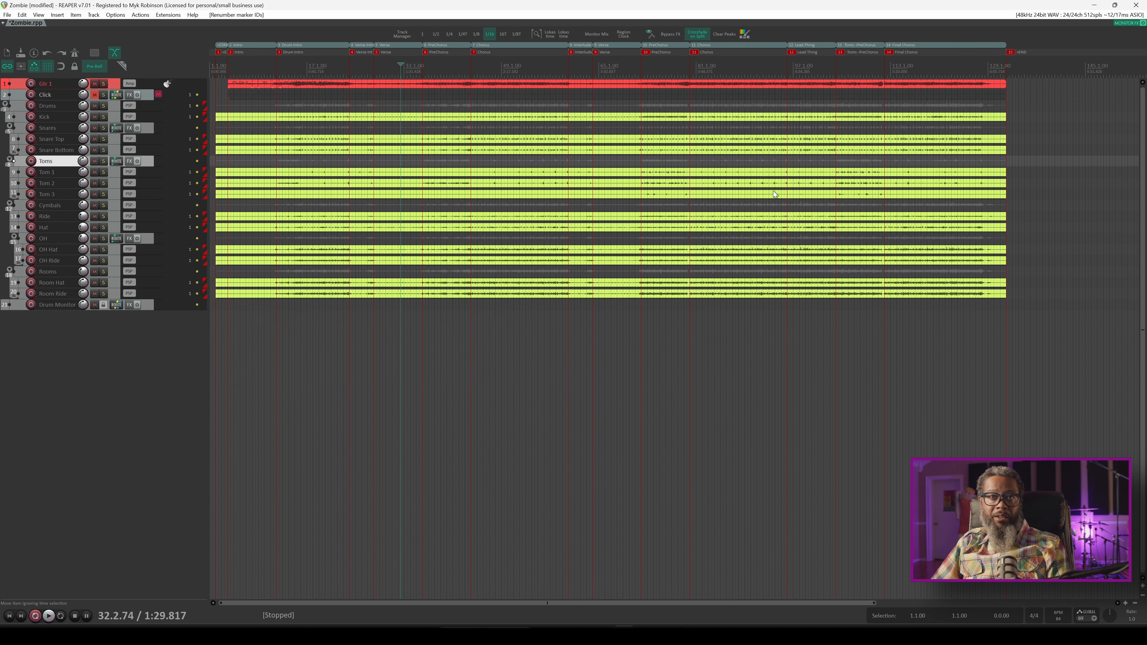
- Add the LTAR Normal Editing Mode and LTAR Slip Editing Mode custom actions near the end of the top floating toolbar
{"action": "right_click", "coordinate": [782, 35]}
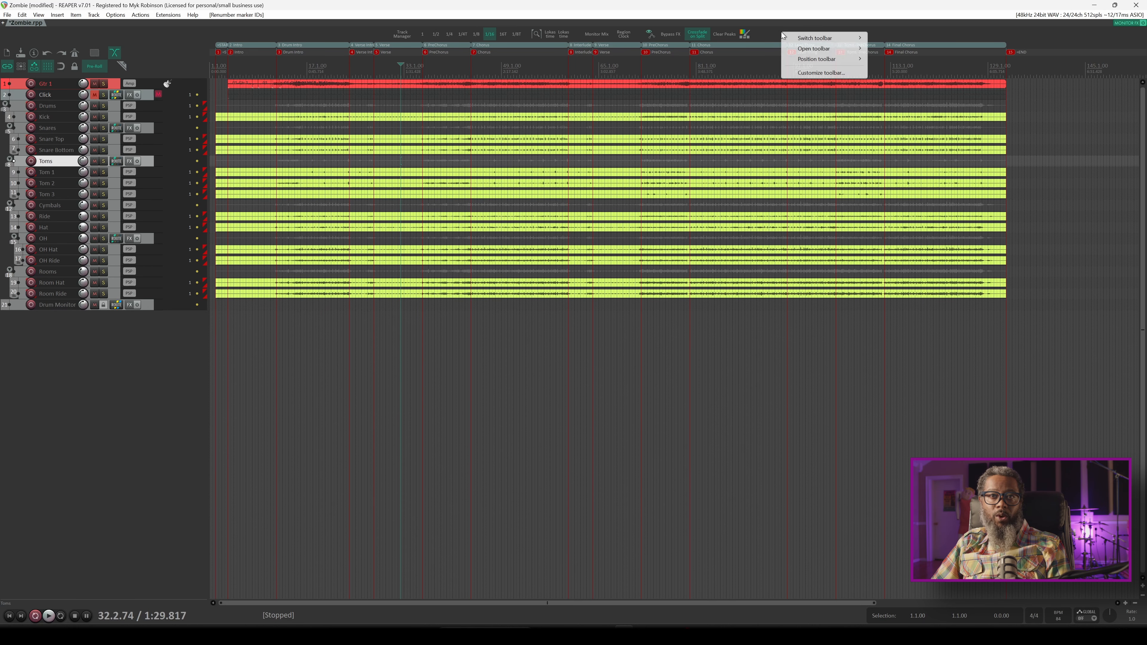
{"action": "left_click", "coordinate": [820, 74]}
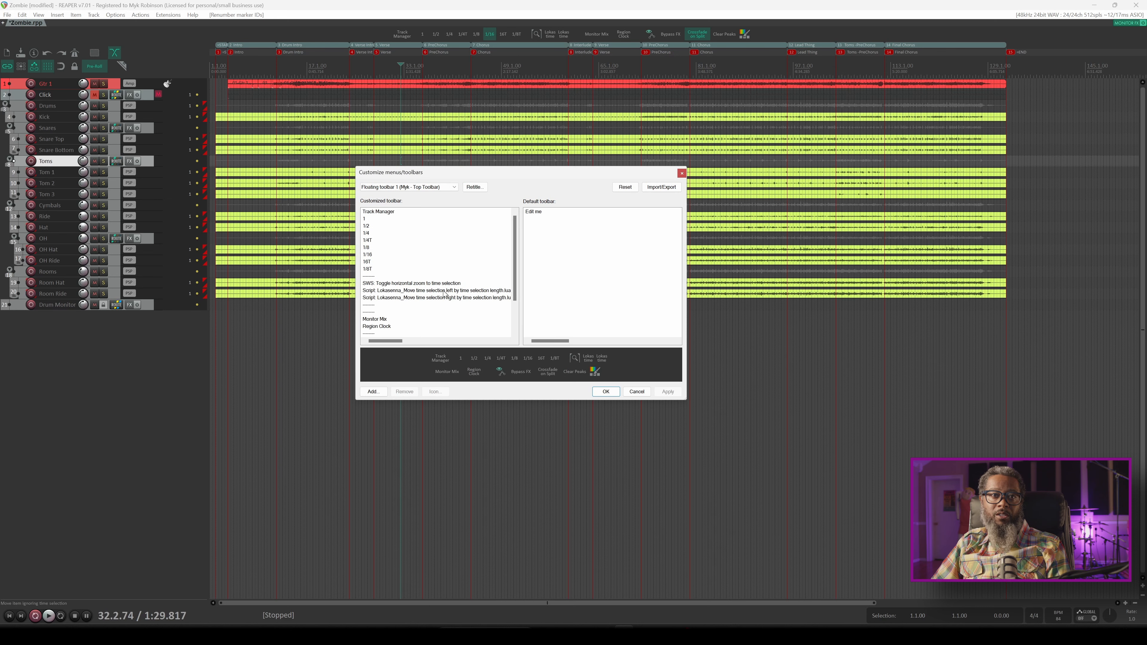
{"action": "scroll", "coordinate": [444, 291], "scroll_direction": "down", "scroll_amount": 2}
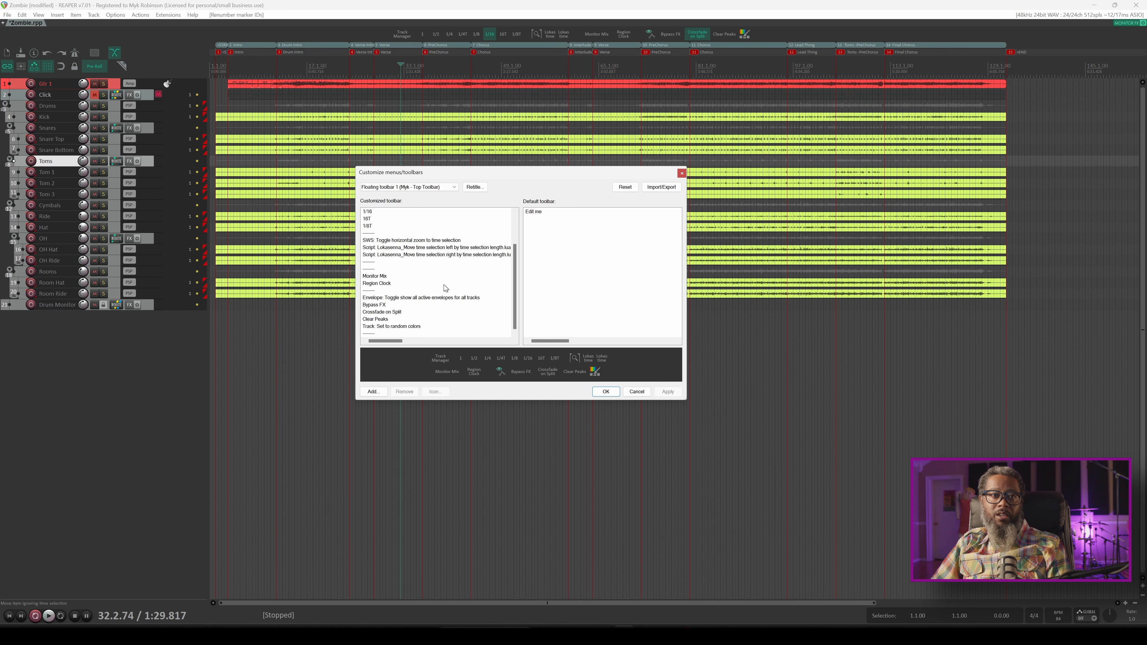
{"action": "left_click", "coordinate": [369, 334]}
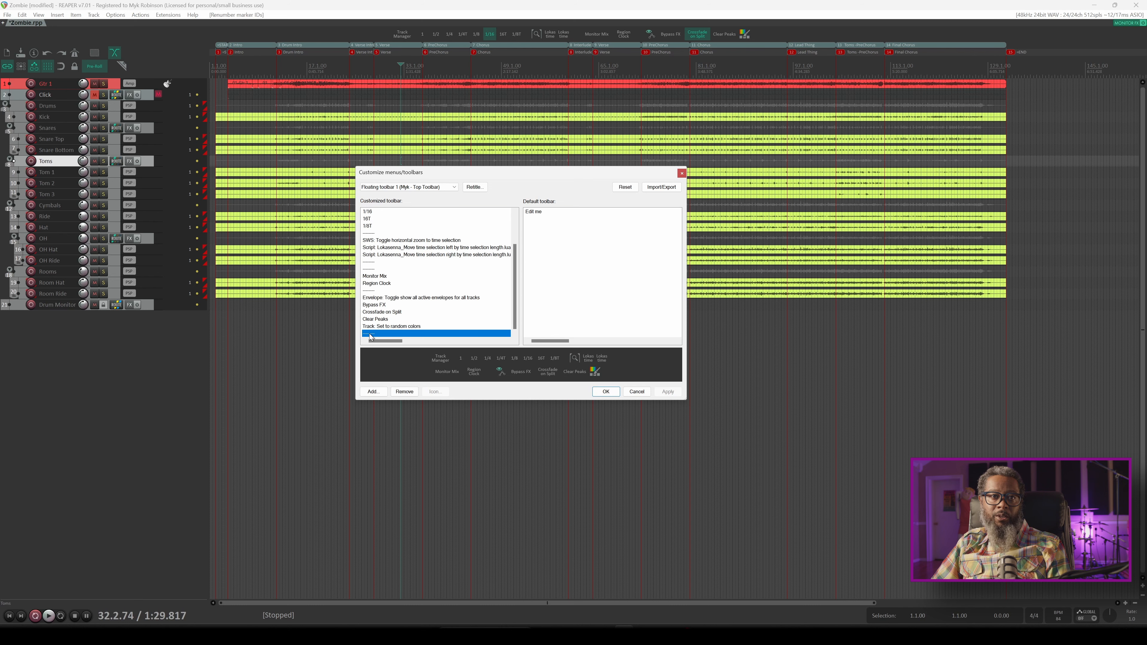
{"action": "left_click", "coordinate": [376, 391]}
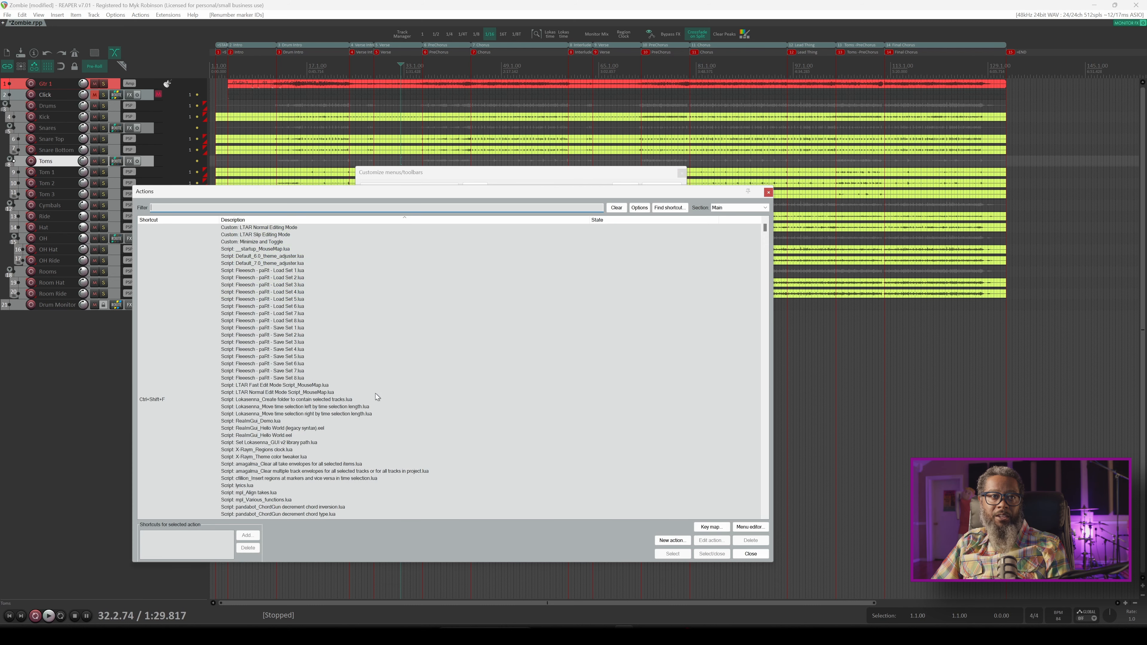
{"action": "left_click", "coordinate": [271, 236]}
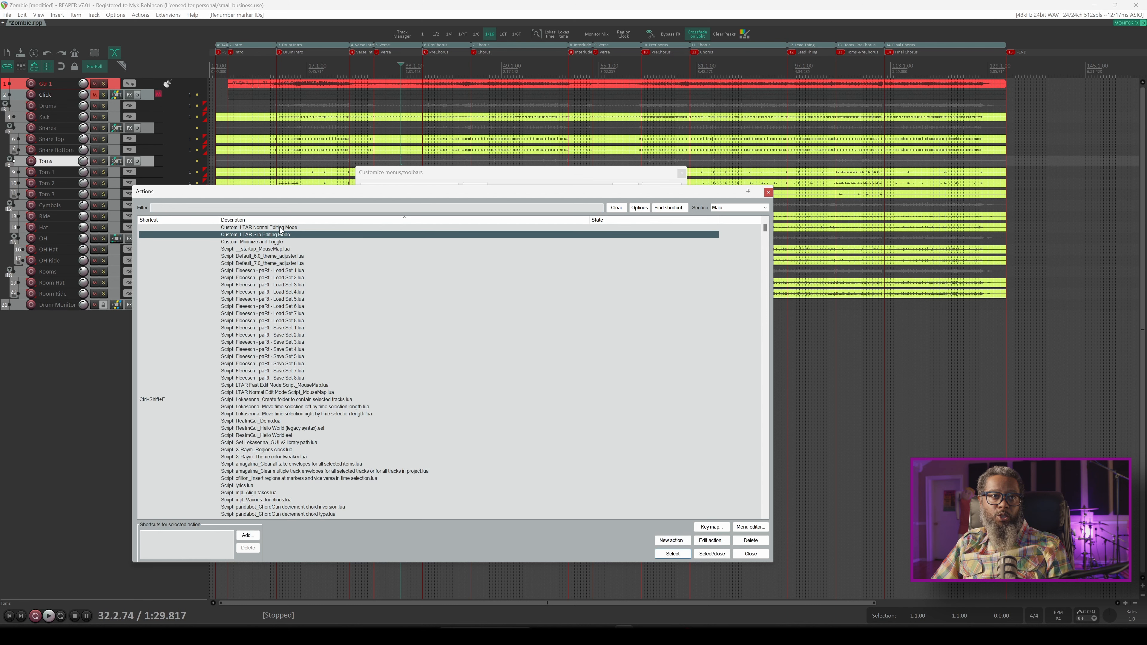
{"action": "left_click", "coordinate": [711, 554]}
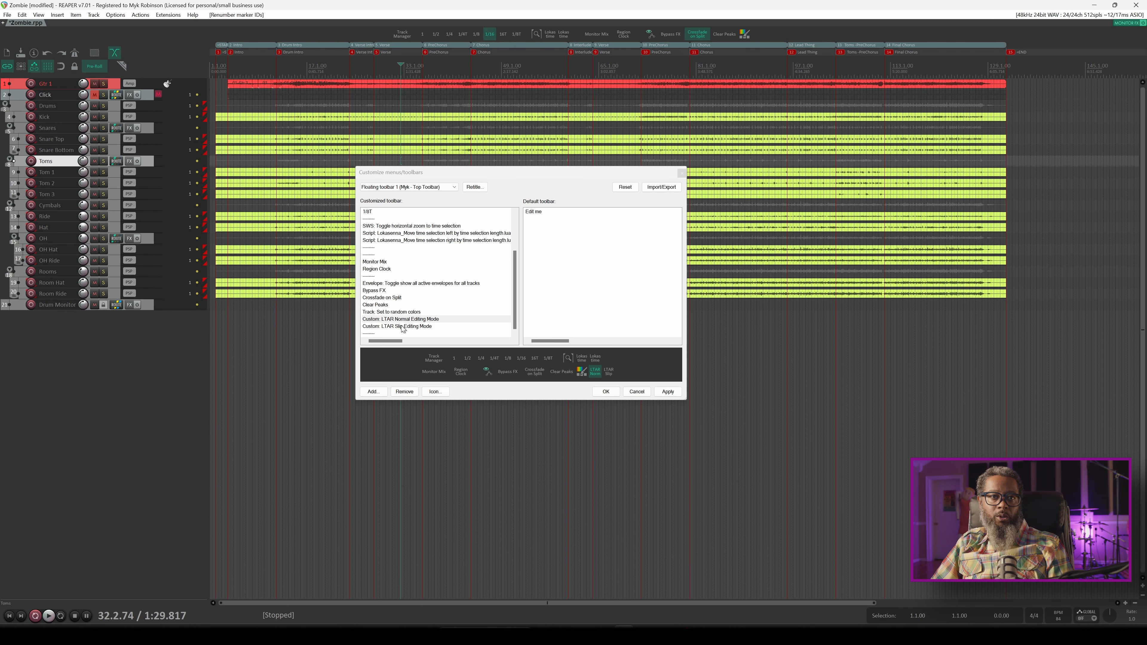
- Reorder the new toolbar entries so Slip Editing Mode and Normal Editing Mode follow the last separator, in that order
{"action": "left_click", "coordinate": [397, 327]}
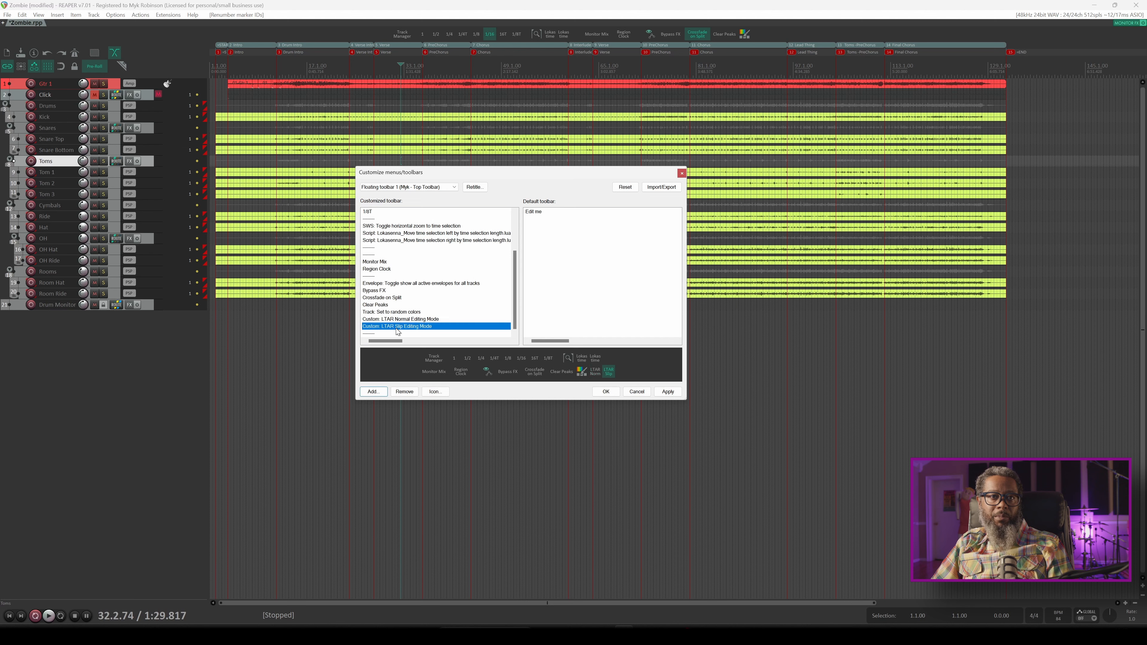
{"action": "left_click_drag", "start_coordinate": [399, 331], "coordinate": [401, 337]}
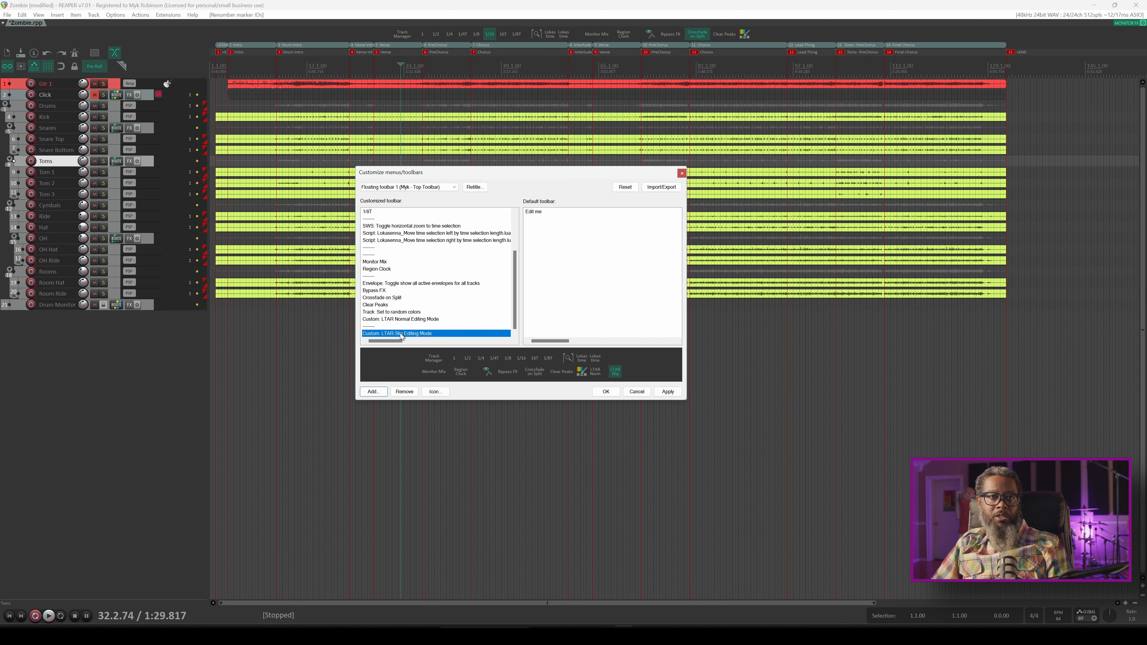
{"action": "left_click_drag", "start_coordinate": [407, 322], "coordinate": [409, 343]}
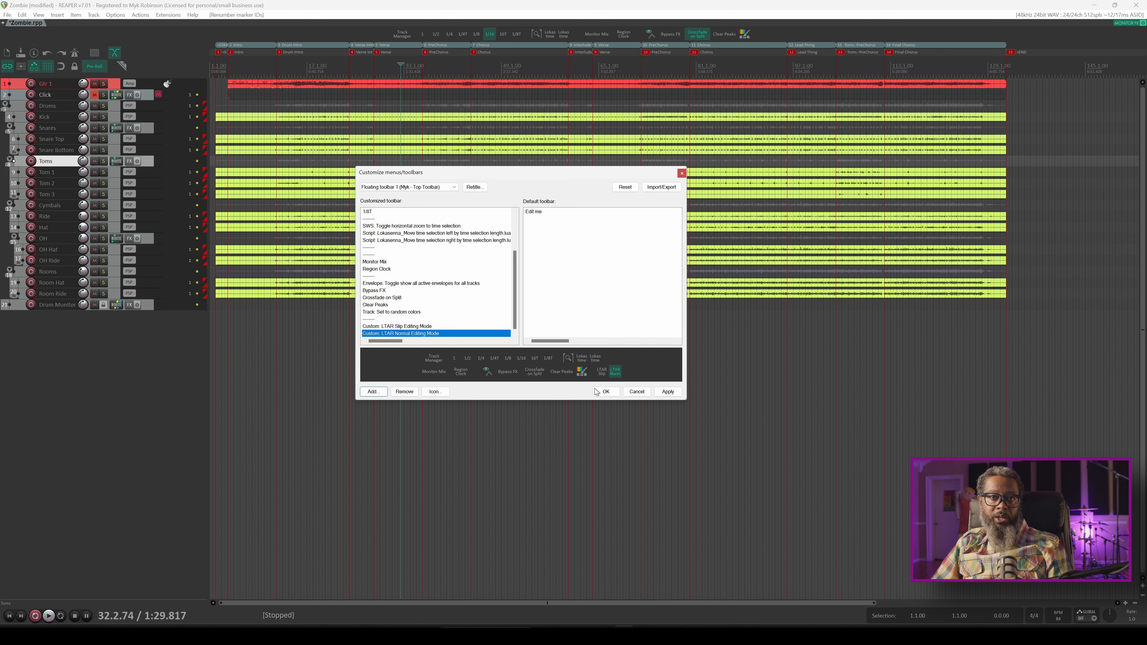
- Give the LTAR Slip Editing Mode toolbar entry a double-width text icon named "Slip Editing"
{"action": "left_click", "coordinate": [400, 327]}
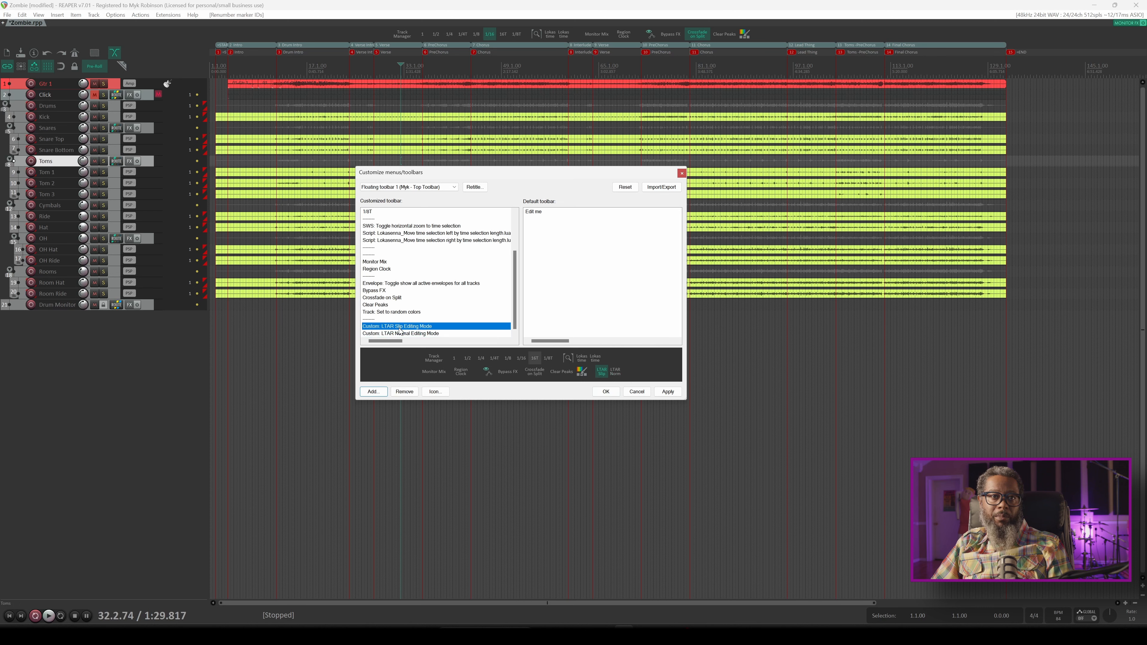
{"action": "right_click", "coordinate": [400, 331]}
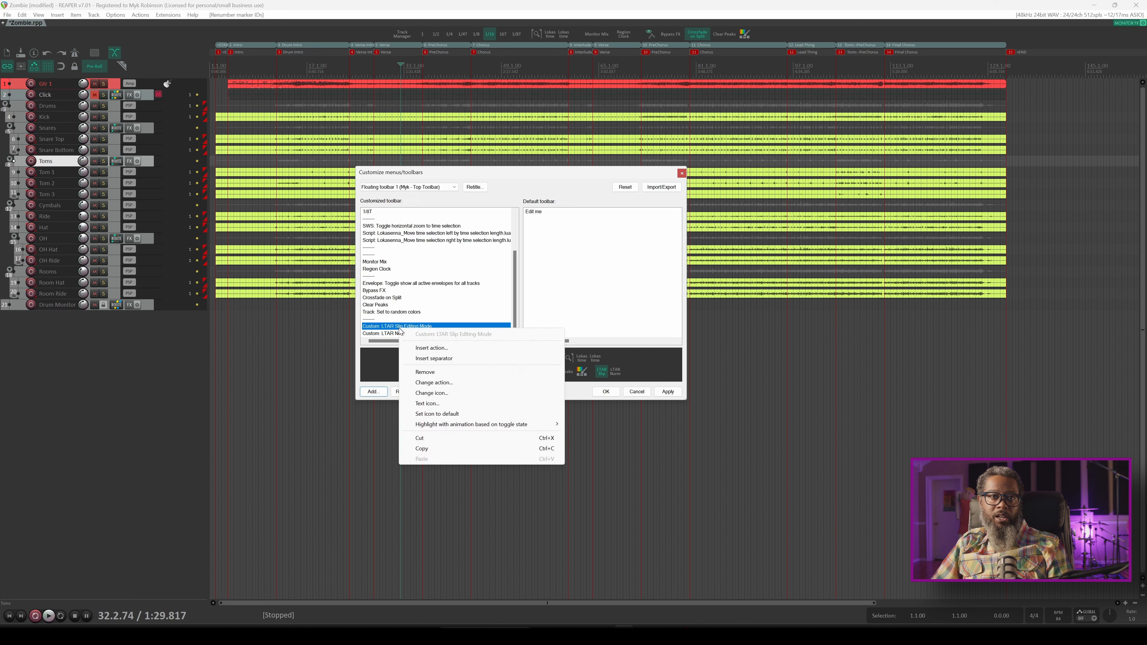
{"action": "left_click", "coordinate": [447, 407]}
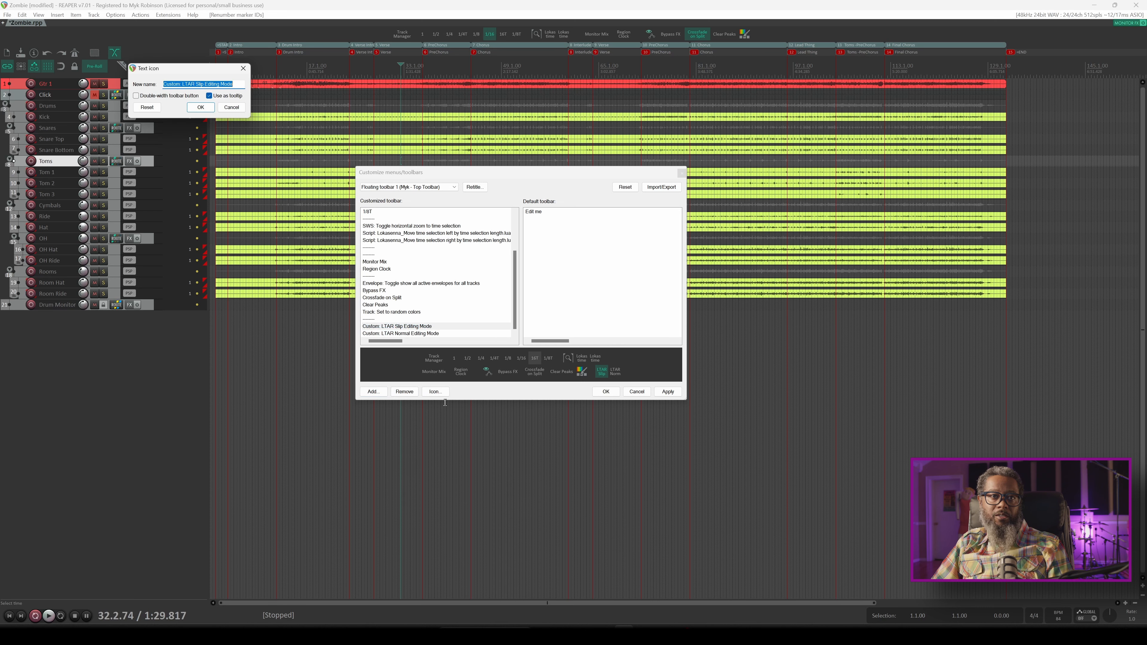
{"action": "left_click", "coordinate": [136, 96]}
{"action": "type", "text": "Slip Editing"}
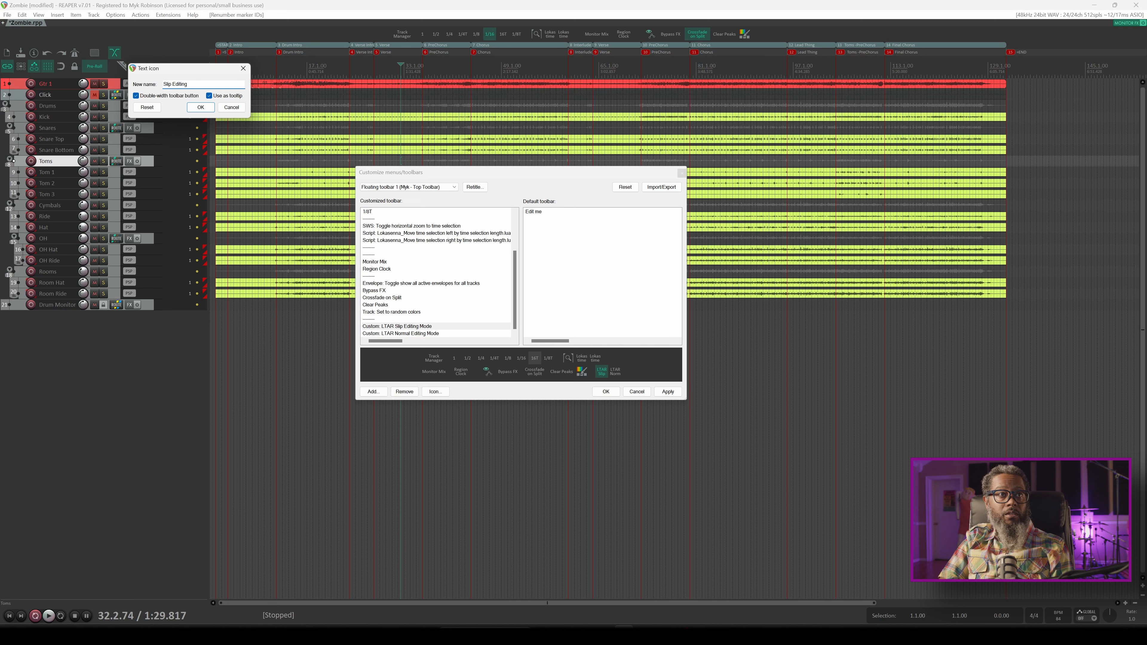
{"action": "key", "text": "Return"}
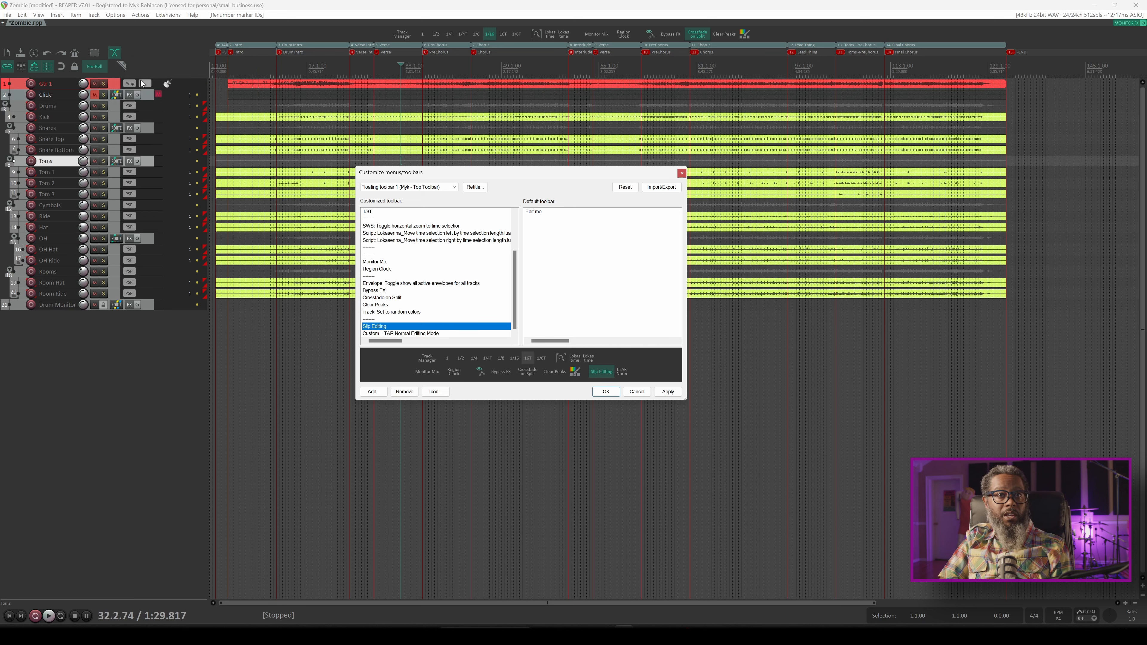
- Give the LTAR Normal Editing Mode entry a double-width text icon named "Normal Editing" and save the toolbar changes
{"action": "left_click", "coordinate": [414, 334]}
{"action": "right_click", "coordinate": [416, 335]}
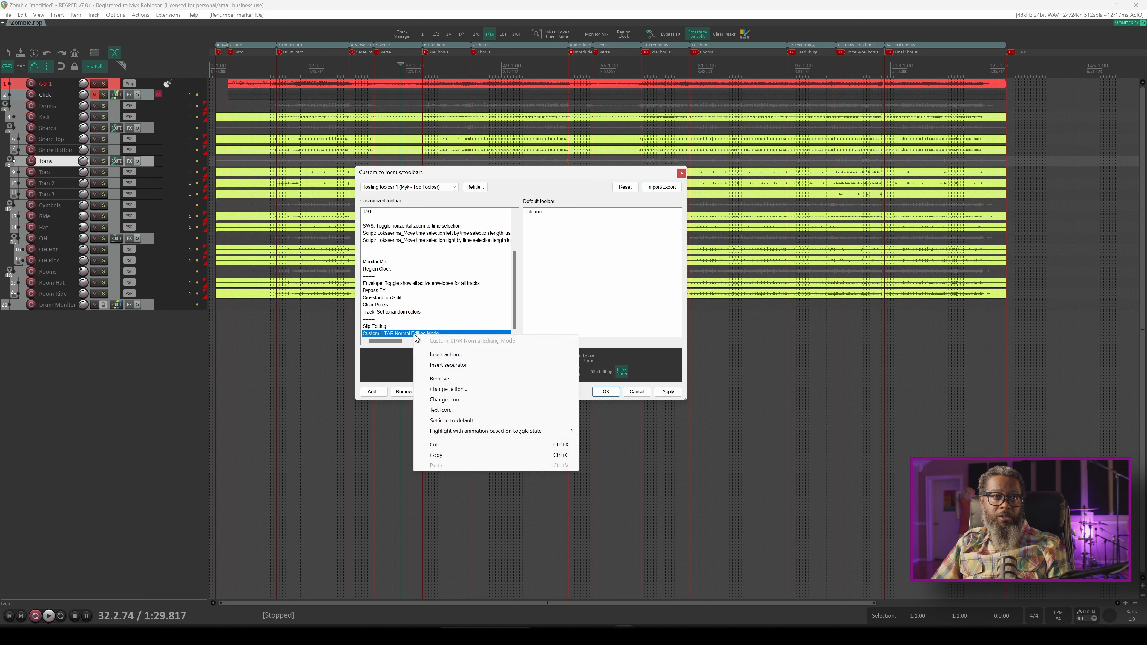
{"action": "left_click", "coordinate": [442, 410]}
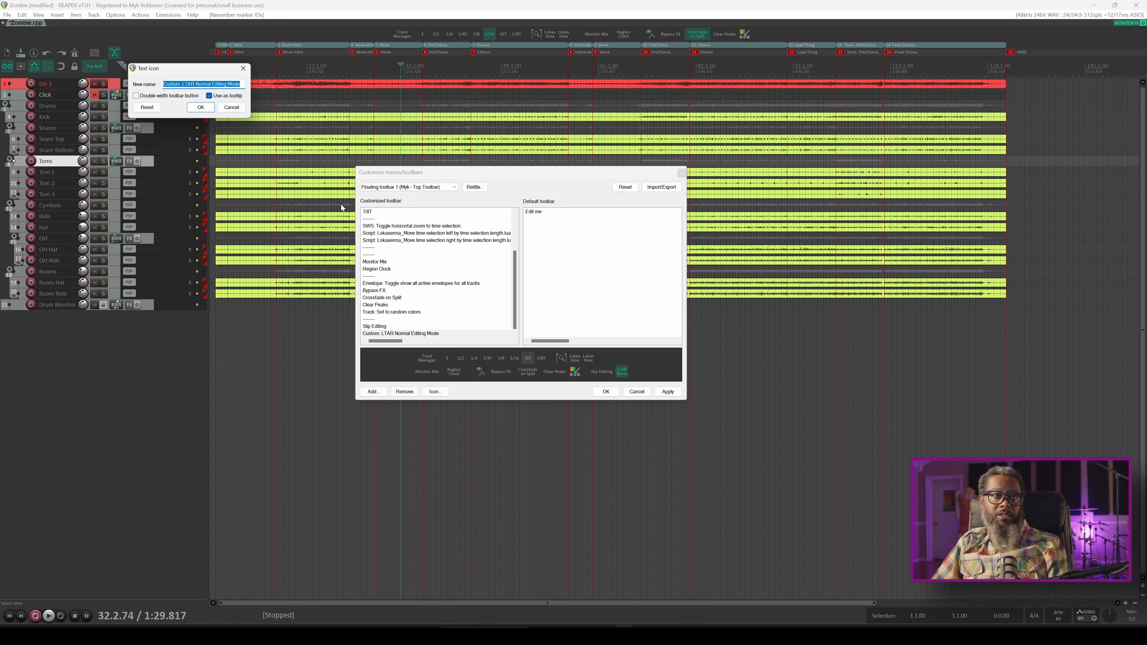
{"action": "left_click", "coordinate": [164, 96]}
{"action": "left_click", "coordinate": [193, 86]}
{"action": "key", "text": "super"}
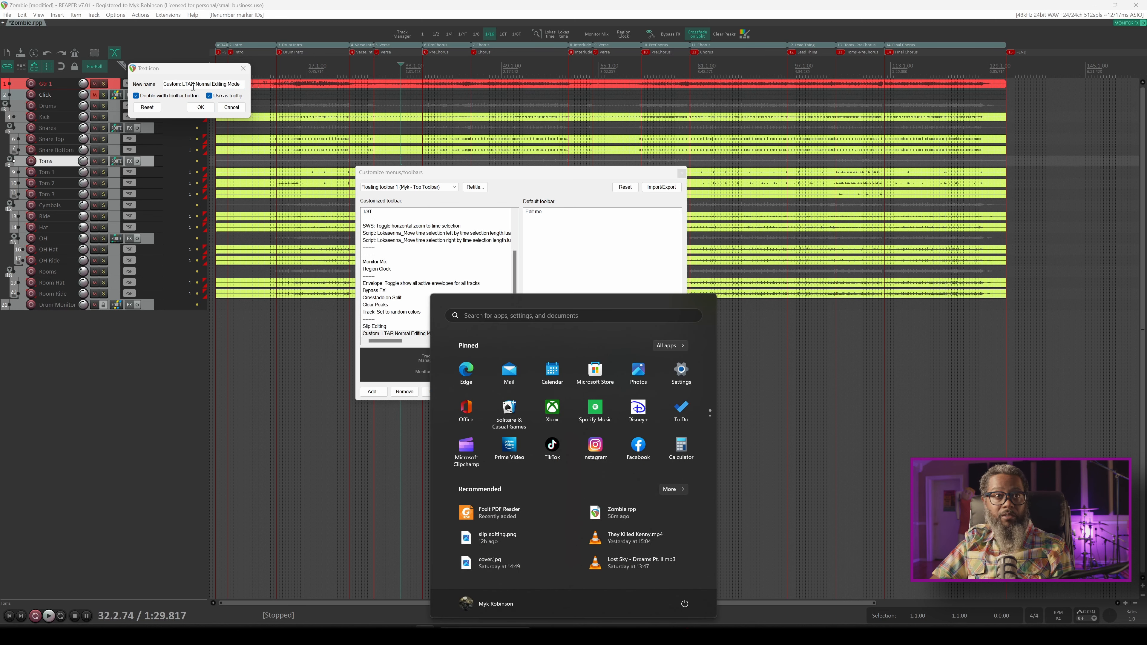
{"action": "key", "text": "super"}
{"action": "type", "text": "Normal Editing"}
{"action": "key", "text": "Return"}
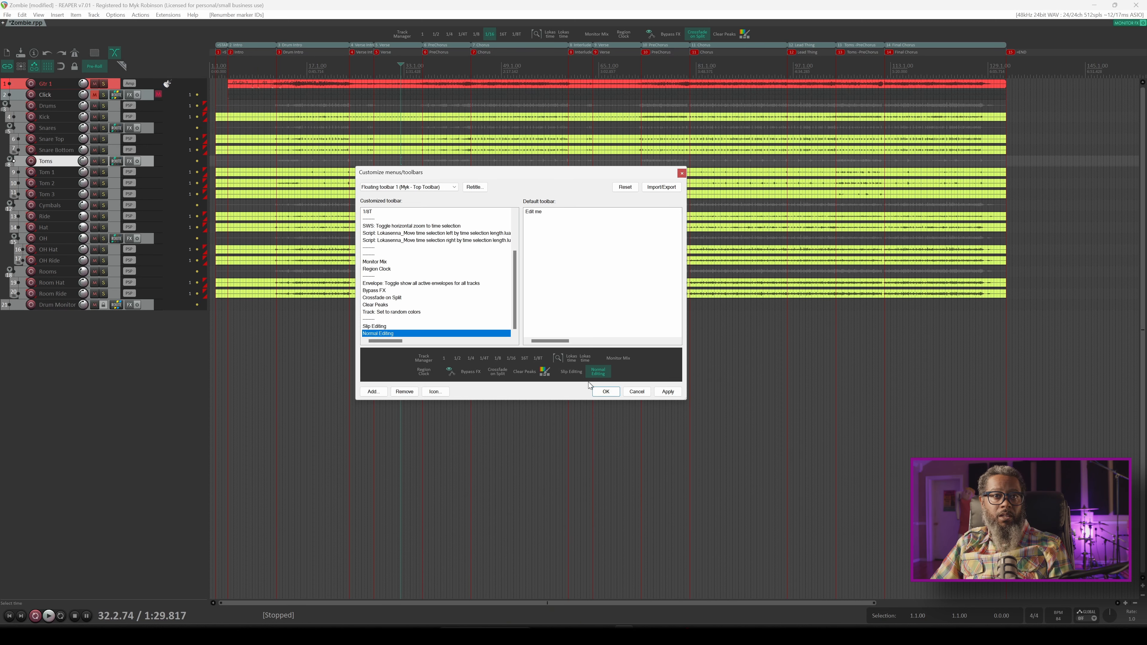
{"action": "left_click", "coordinate": [667, 392]}
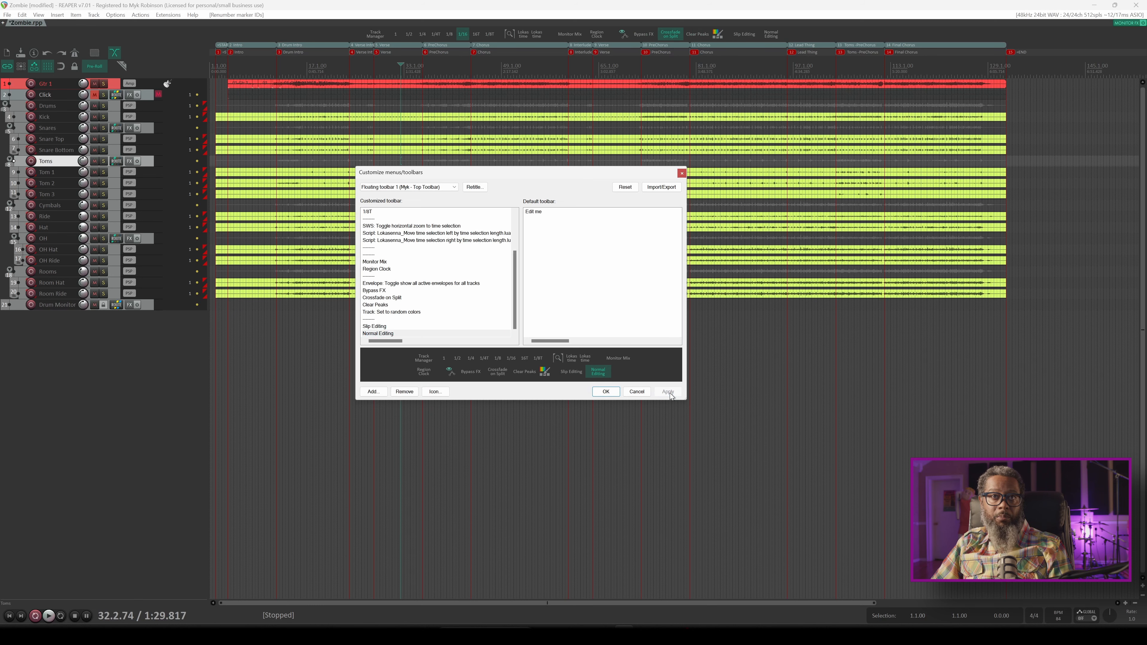
{"action": "left_click", "coordinate": [603, 390]}
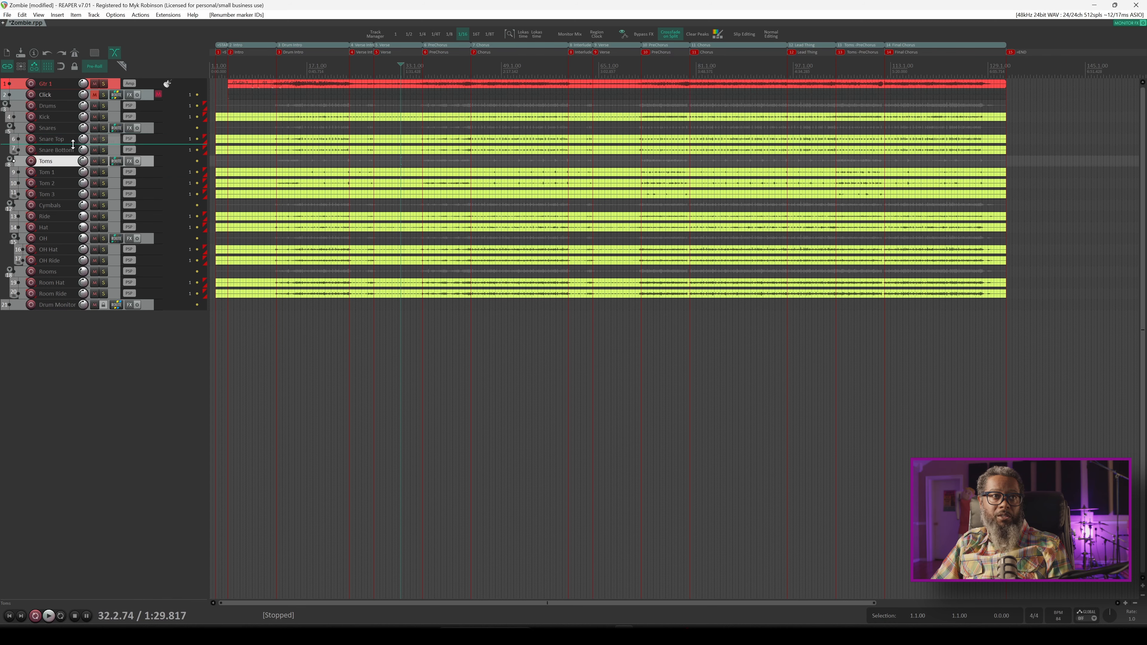
- Enlarge the Snare Top track and zoom in on the snare hits just before the Verse marker
{"action": "left_click_drag", "start_coordinate": [71, 144], "coordinate": [71, 239]}
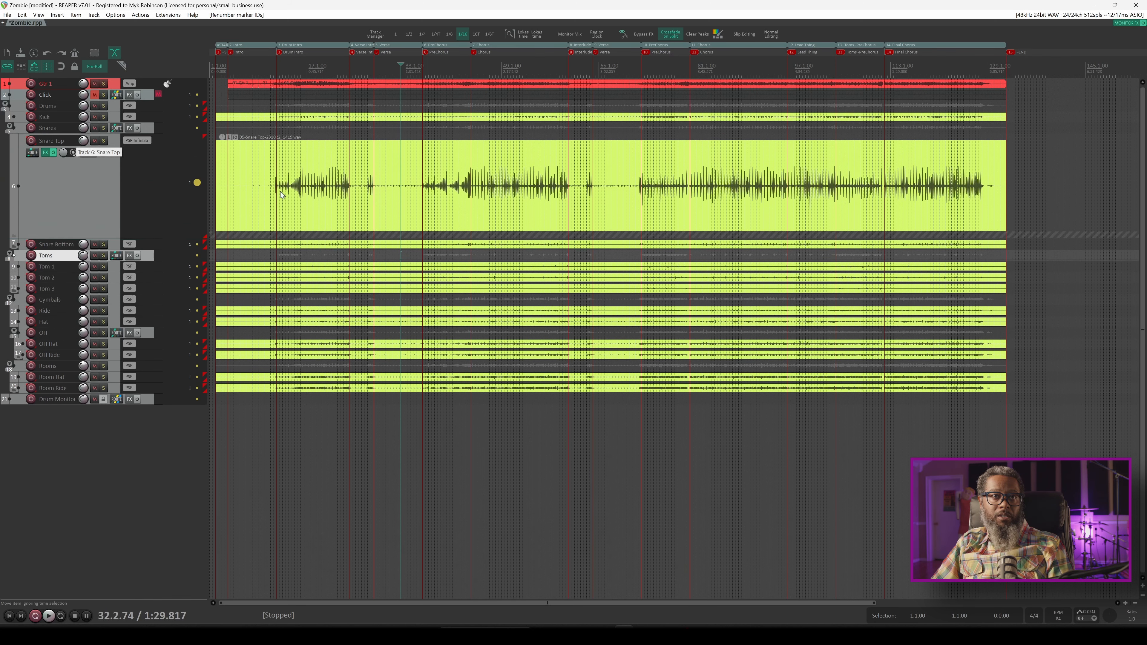
{"action": "scroll", "coordinate": [354, 193], "scroll_direction": "up", "scroll_amount": 5}
{"action": "scroll", "coordinate": [354, 193], "scroll_direction": "up", "scroll_amount": 10}
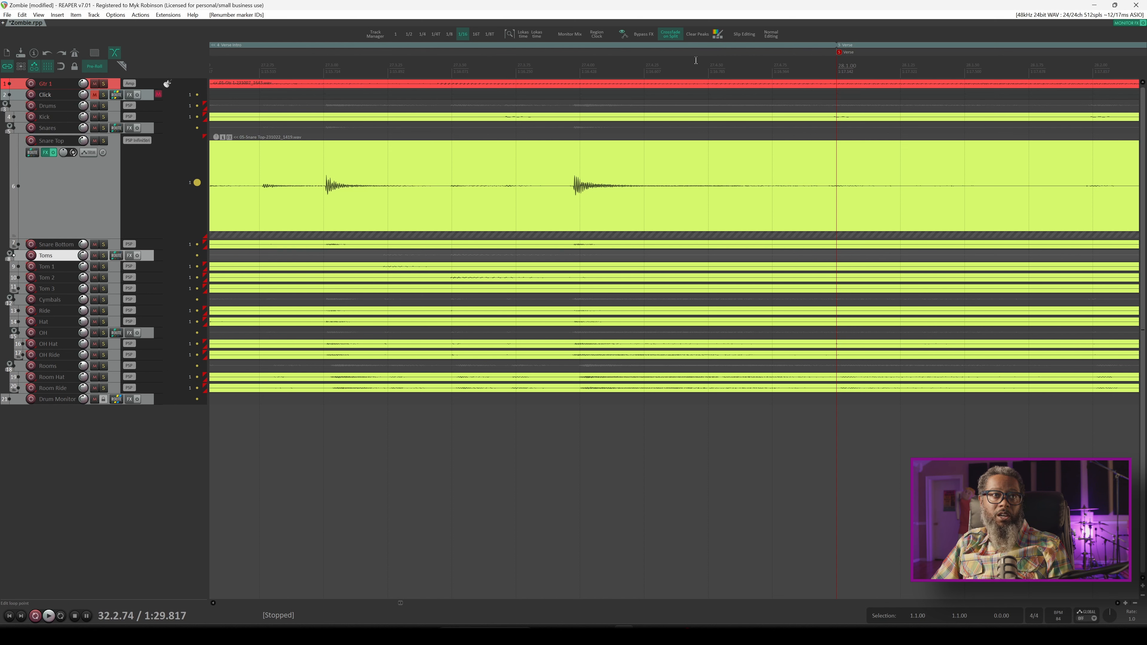
- Review the component actions inside the LTAR Slip Editing Mode custom action without changing them
{"action": "left_click", "coordinate": [140, 15]}
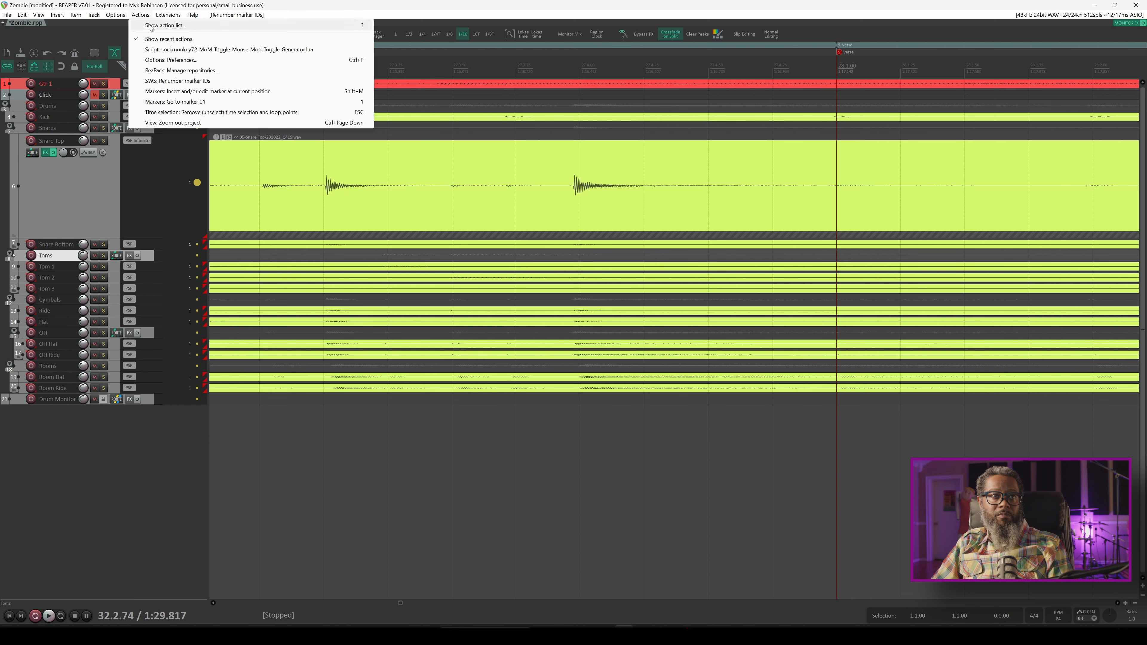
{"action": "left_click", "coordinate": [150, 26]}
{"action": "left_click", "coordinate": [263, 236]}
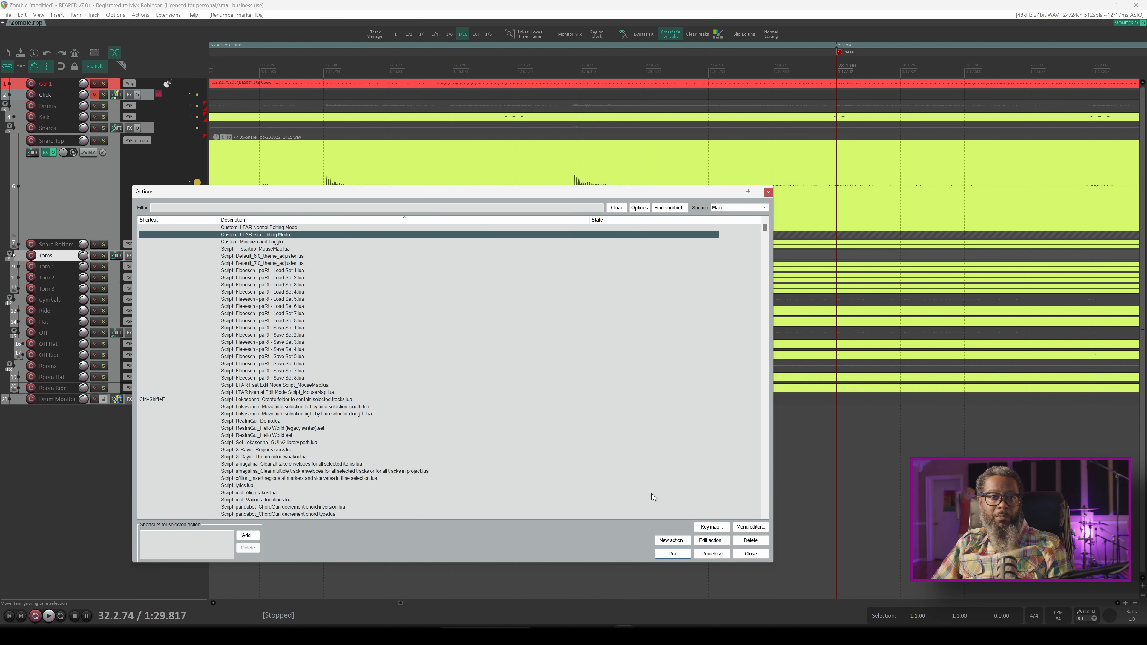
{"action": "left_click", "coordinate": [718, 541]}
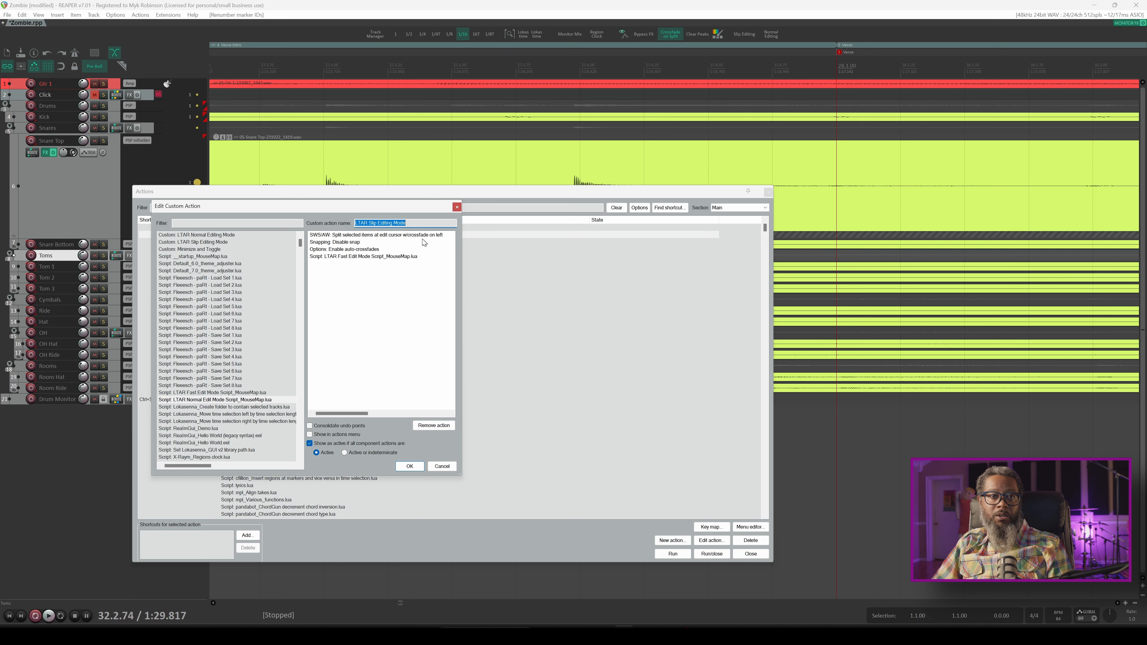
{"action": "left_click", "coordinate": [457, 206]}
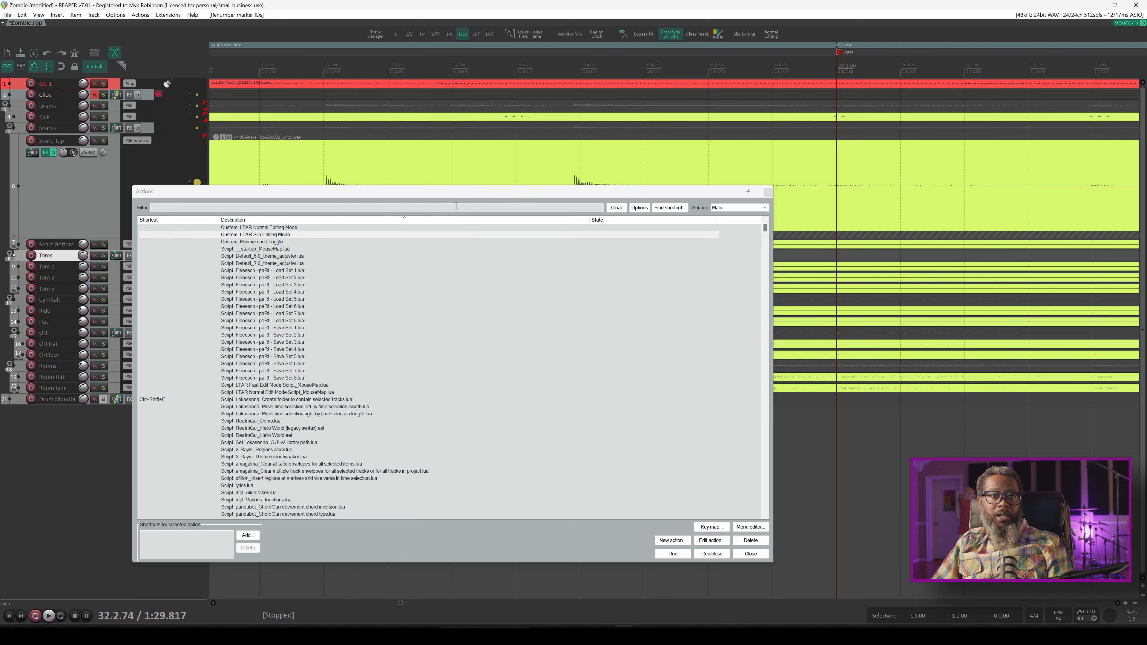
{"action": "left_click", "coordinate": [771, 193]}
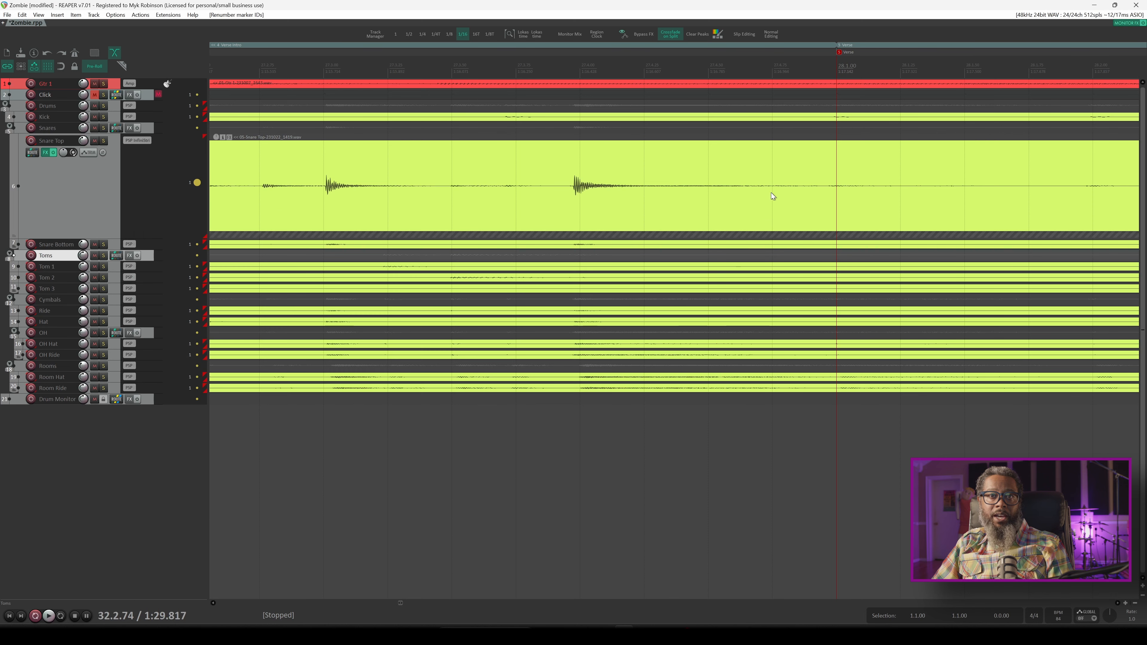
- In slip editing mode, split the drum items just ahead of the snare hit and slip the contents later onto the grid line
{"action": "right_click", "coordinate": [746, 36]}
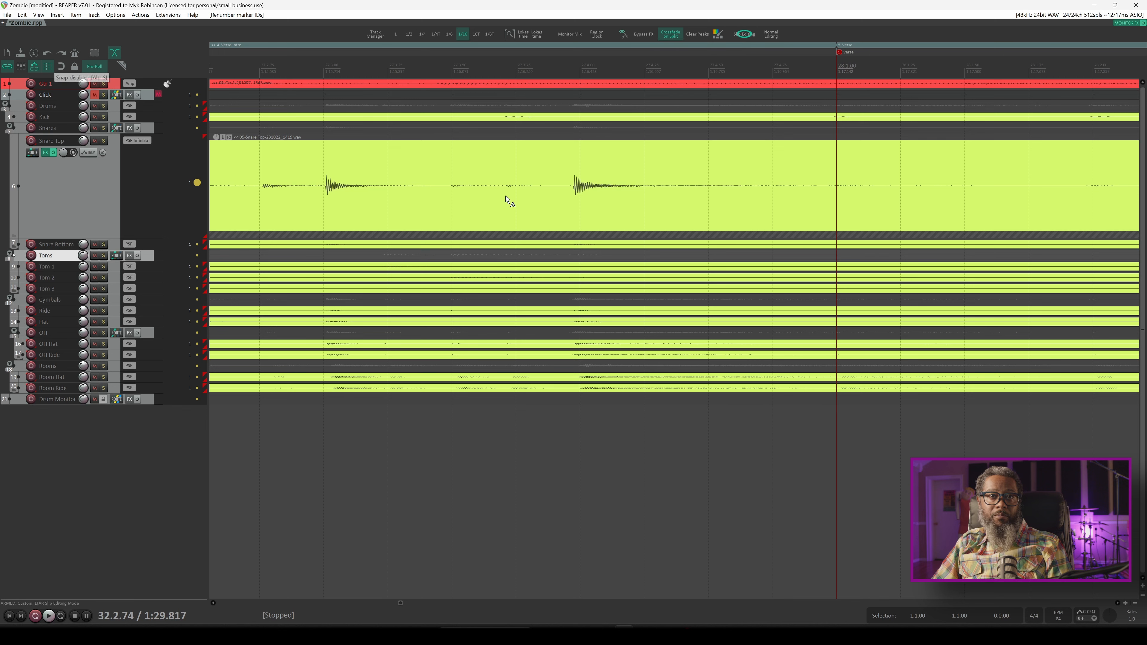
{"action": "left_click", "coordinate": [570, 172]}
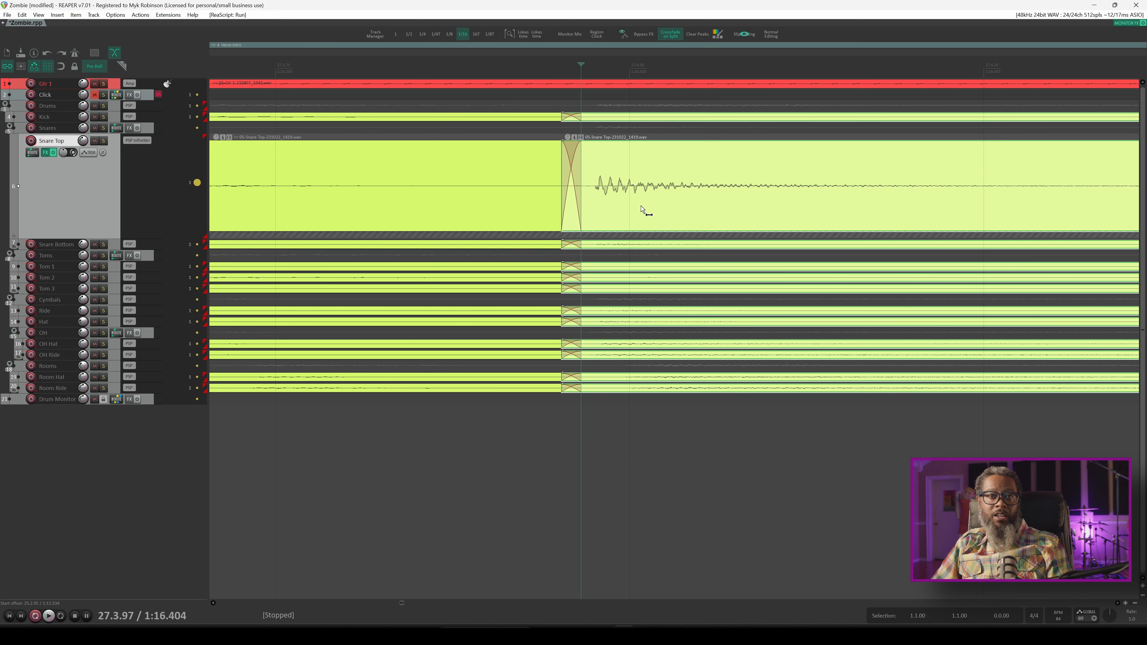
{"action": "left_click_drag", "start_coordinate": [643, 210], "coordinate": [672, 210]}
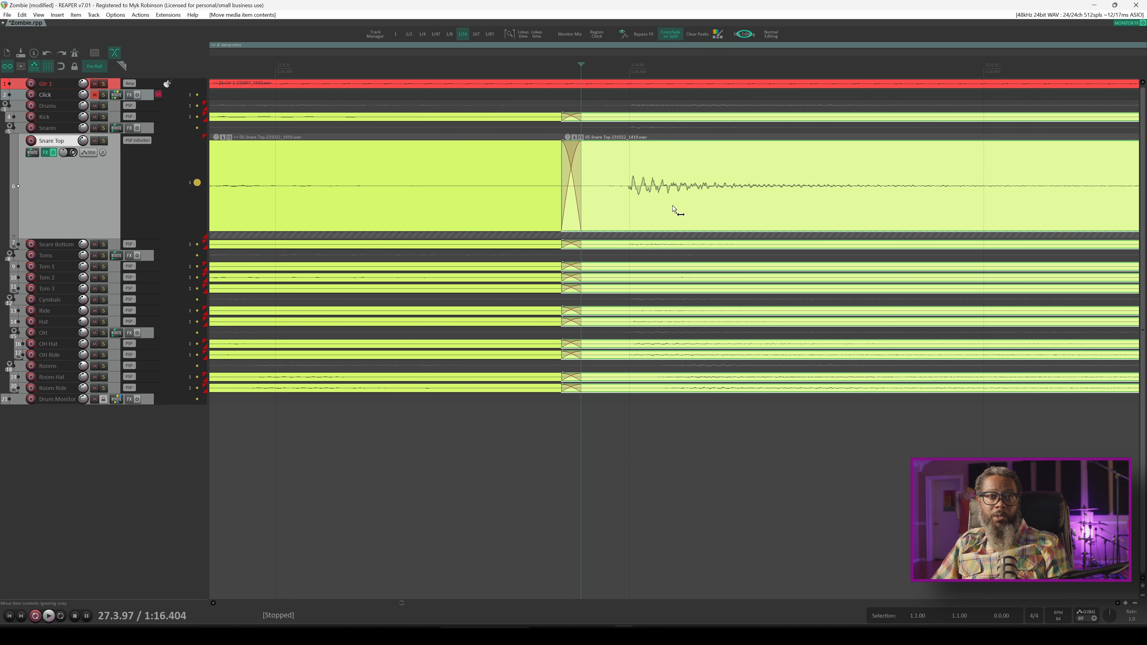
- Switch to normal editing mode and test it by opening the split drum items' properties and selecting the items on either side
{"action": "left_click", "coordinate": [772, 35]}
{"action": "double_click", "coordinate": [721, 167]}
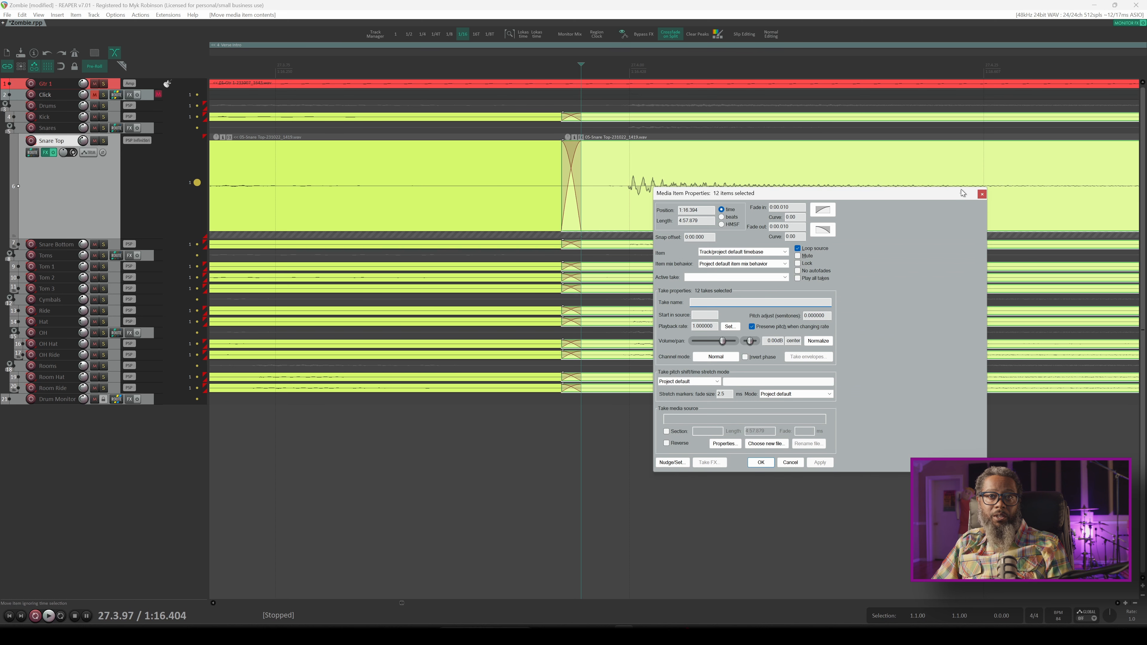
{"action": "left_click", "coordinate": [981, 194]}
{"action": "left_click", "coordinate": [441, 161]}
{"action": "left_click", "coordinate": [855, 164]}
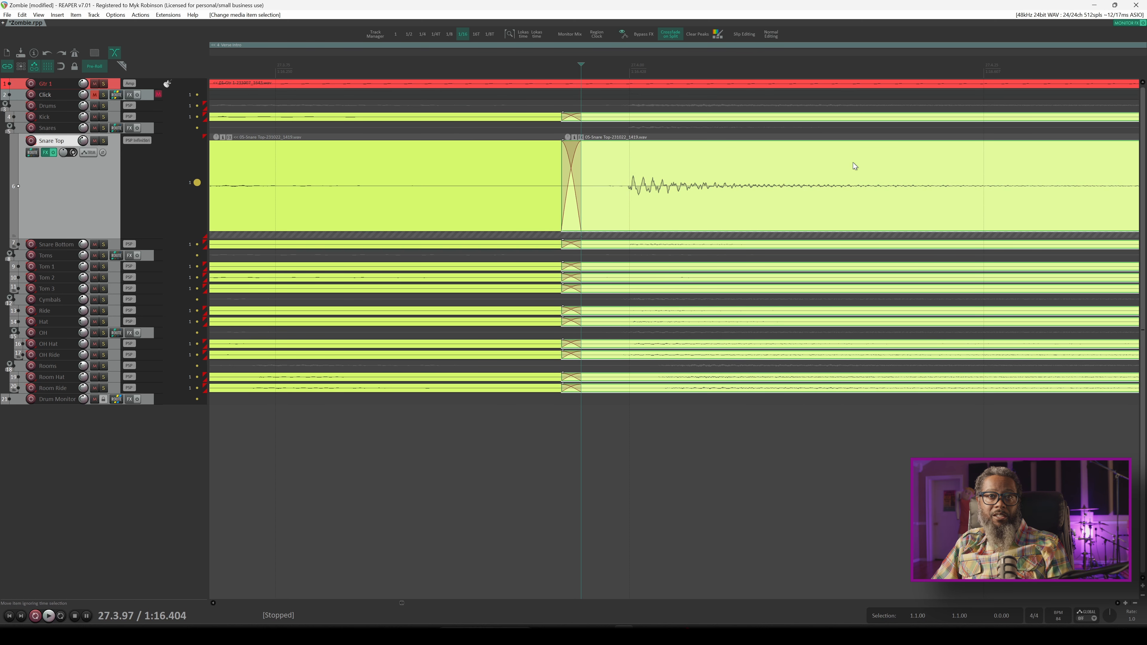
- Select the drum items on either side of the split and reapply normal editing mode
{"action": "left_click", "coordinate": [441, 168]}
{"action": "left_click", "coordinate": [895, 195]}
{"action": "left_click", "coordinate": [767, 35]}
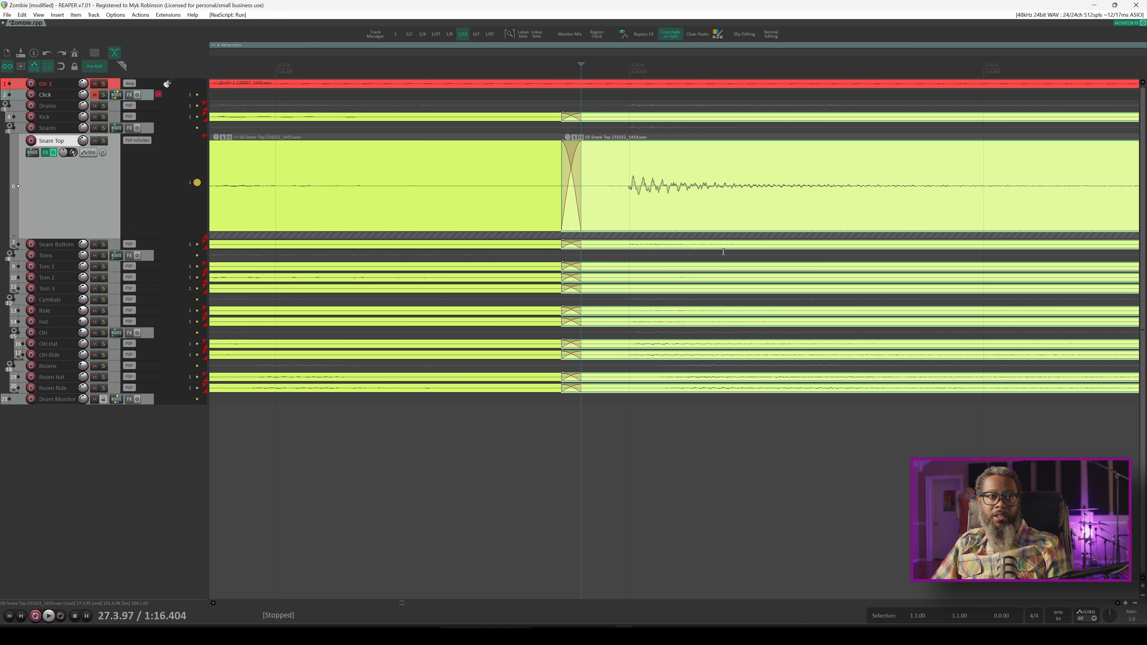
- Select all the drum items across the song, along with the tracks from Drums through Room Ride
{"action": "scroll", "coordinate": [722, 252], "scroll_direction": "down", "scroll_amount": 15}
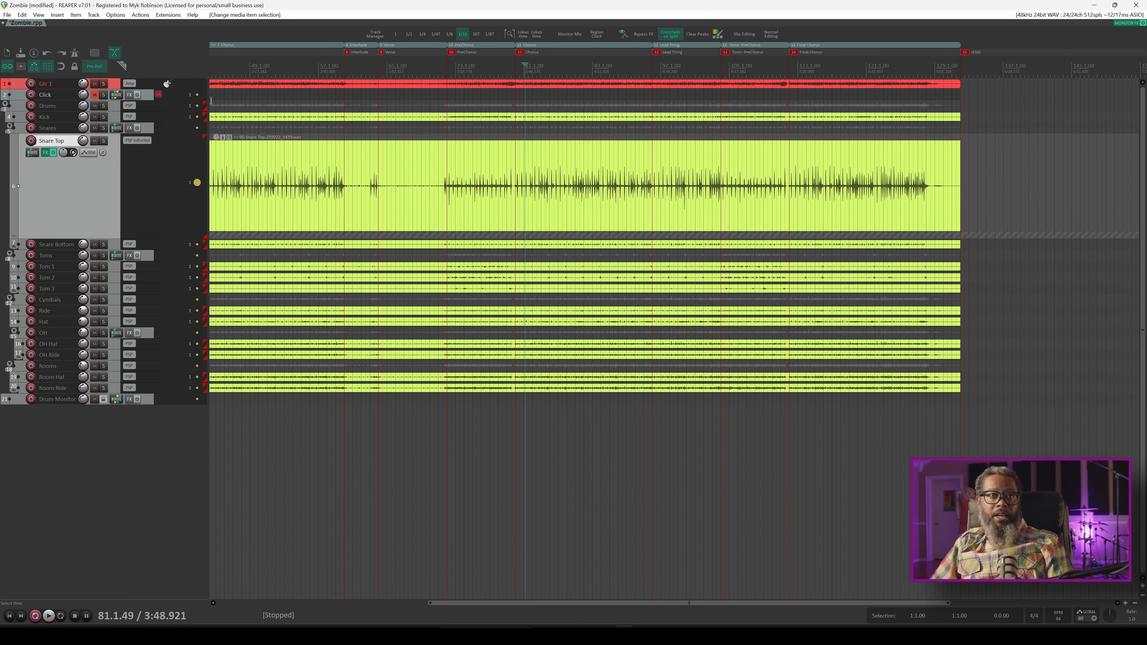
{"action": "left_click_drag", "start_coordinate": [215, 99], "coordinate": [1003, 426]}
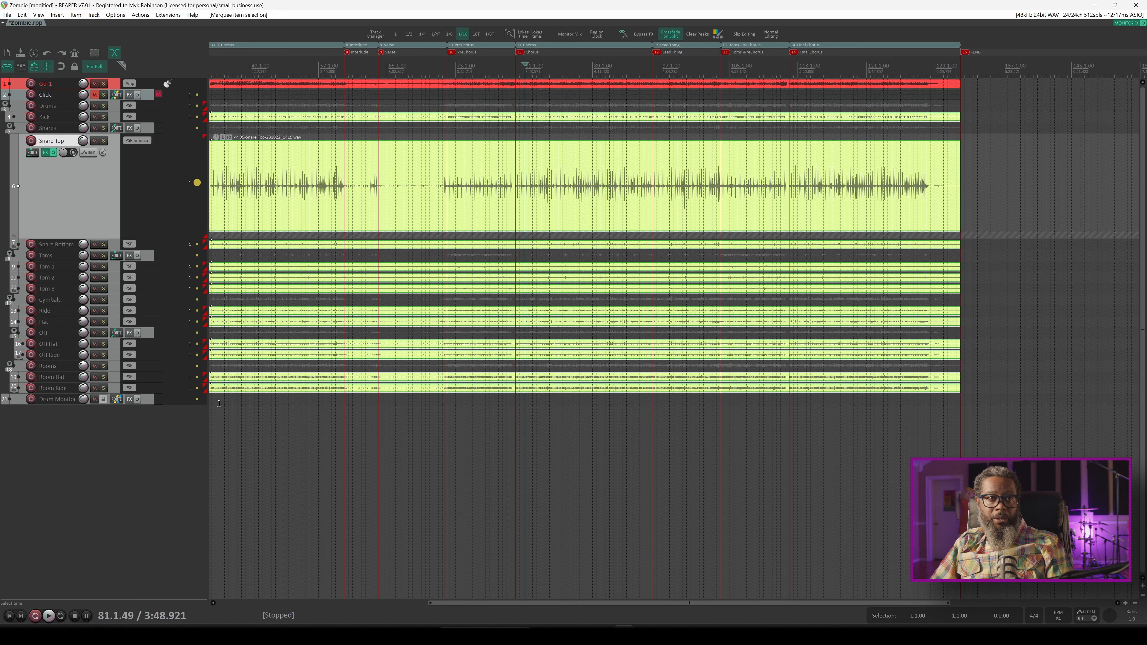
{"action": "left_click", "coordinate": [113, 108]}
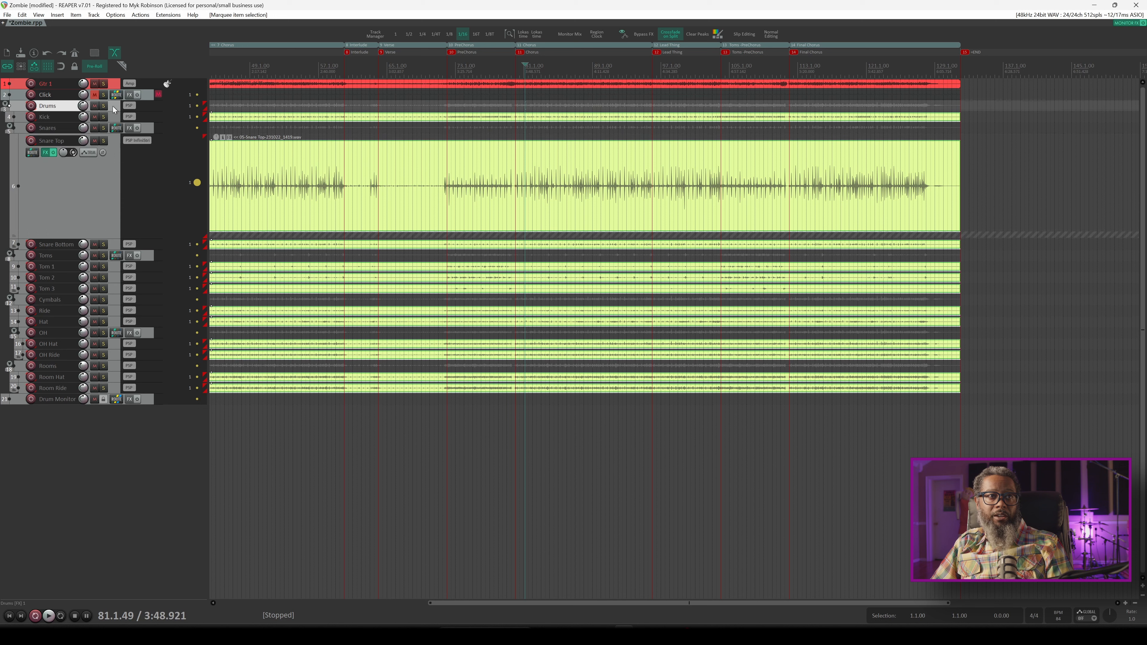
{"action": "left_click", "coordinate": [114, 391], "text": "shift"}
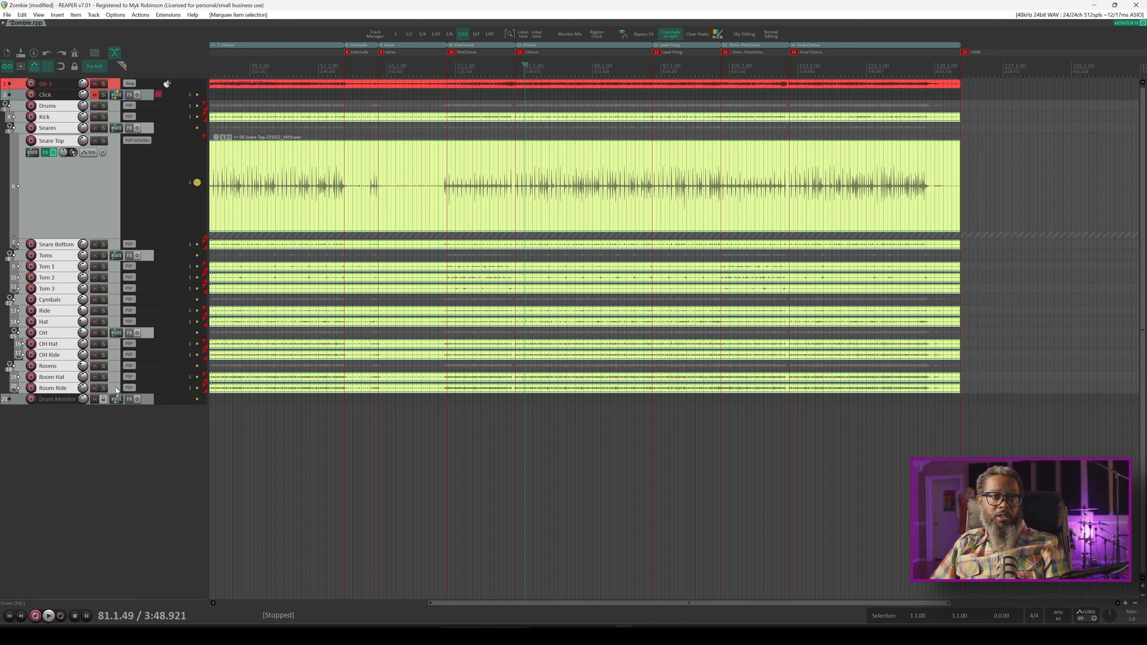
- Open the track grouping parameters for the selected drum tracks and clear every lead and follow flag of Group 1
{"action": "left_click", "coordinate": [93, 15]}
{"action": "mouse_move", "coordinate": [137, 303]}
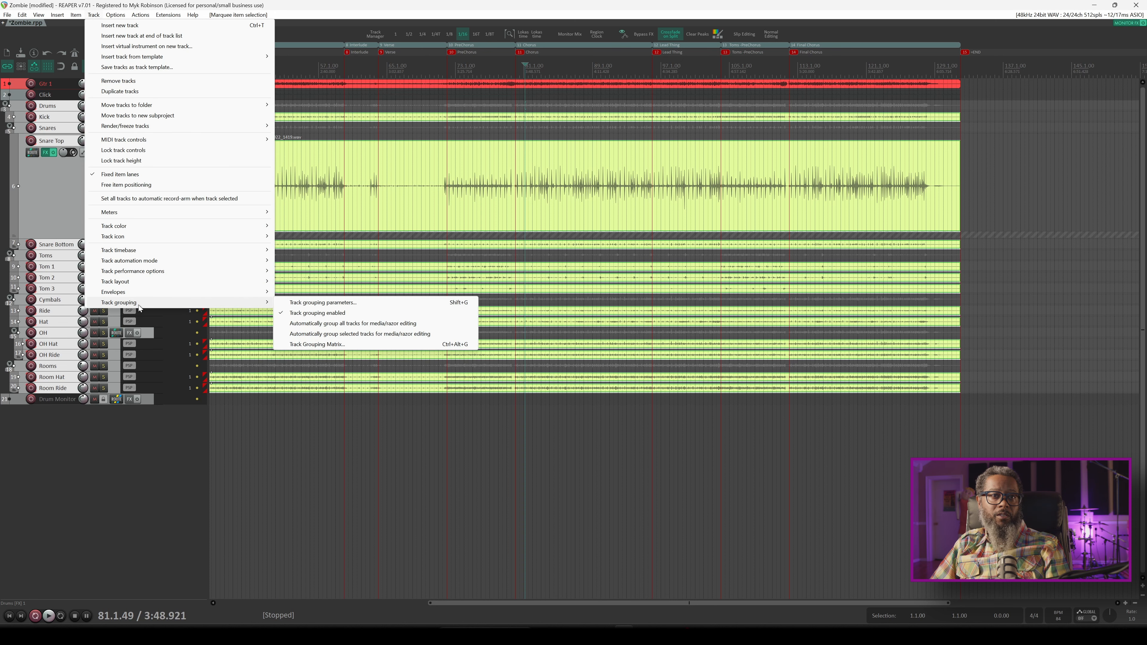
{"action": "left_click", "coordinate": [315, 304]}
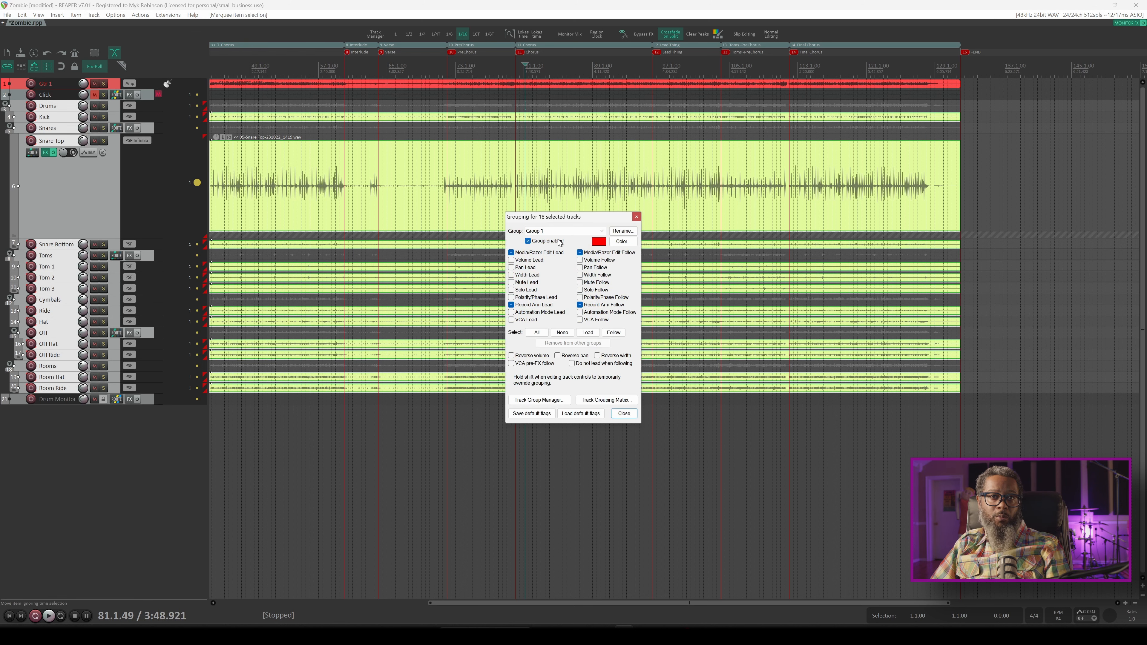
{"action": "left_click", "coordinate": [562, 332]}
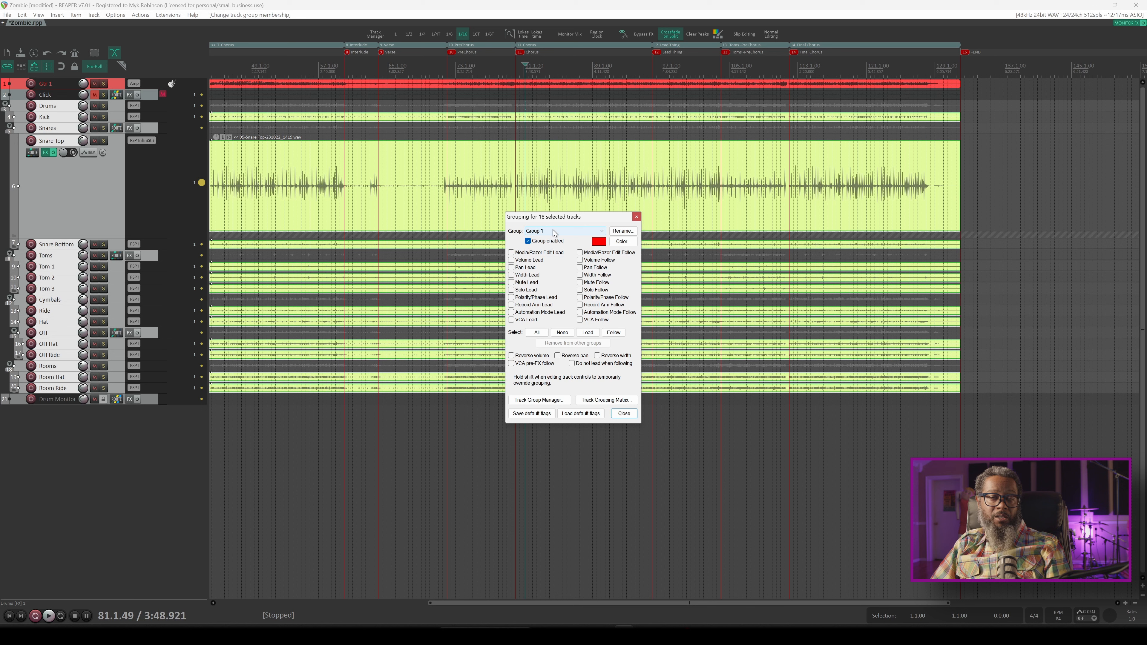
- Rename the track group as Drums, enable only Media/Razor Edit Lead and Media/Razor Edit Follow, and close the grouping parameters
{"action": "left_click", "coordinate": [622, 231]}
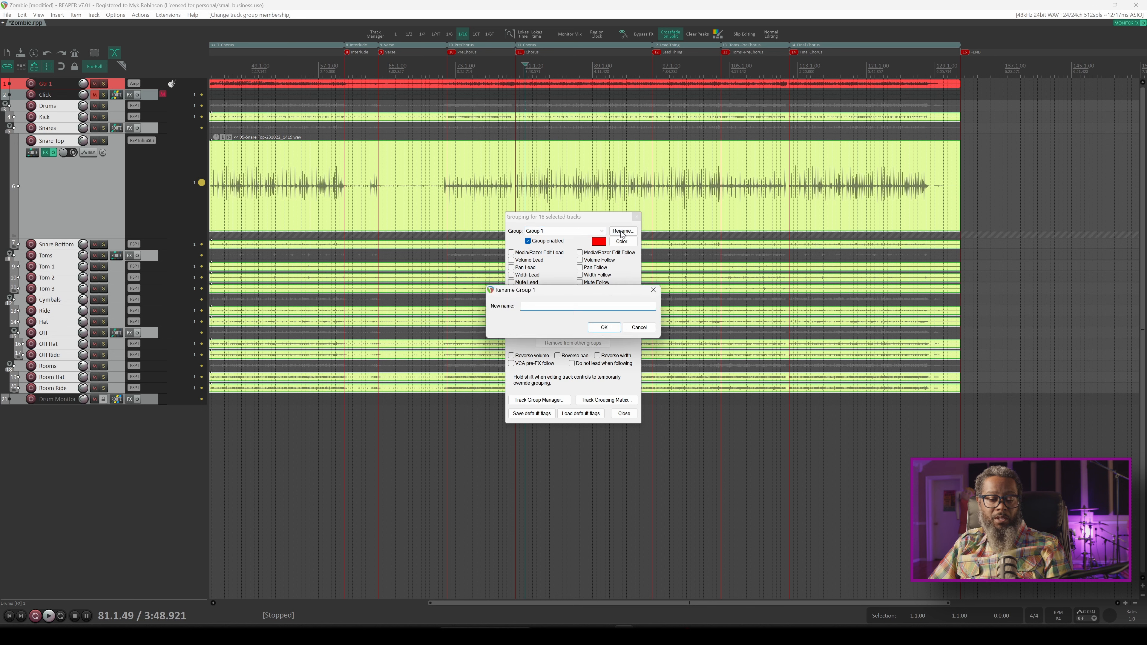
{"action": "key", "text": "Escape"}
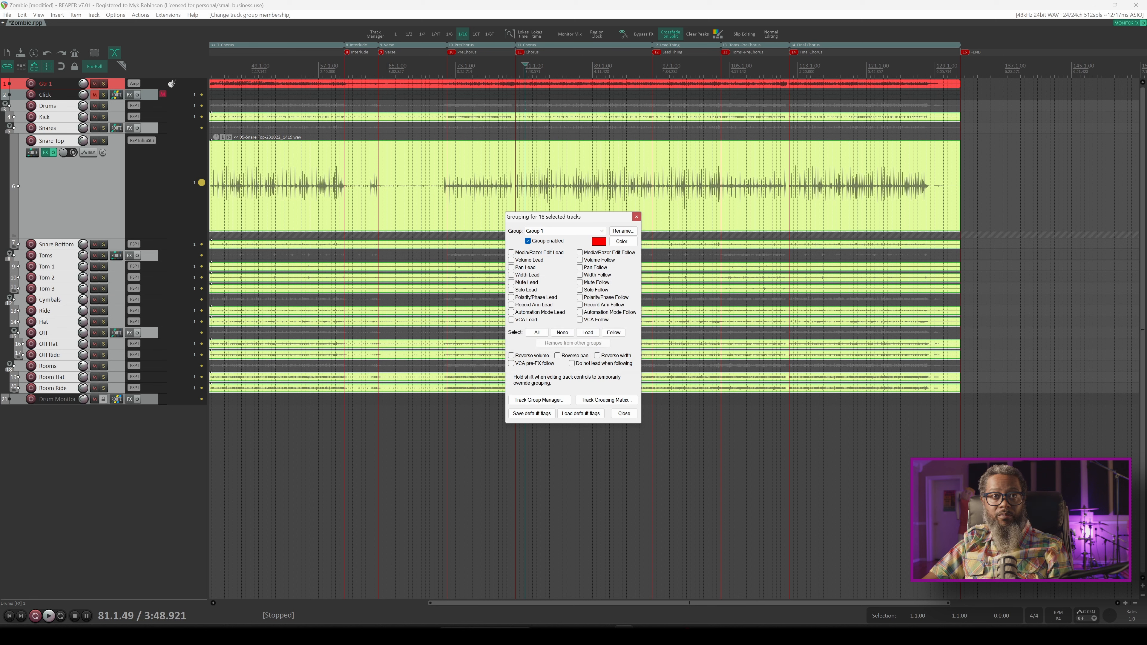
{"action": "left_click", "coordinate": [512, 254]}
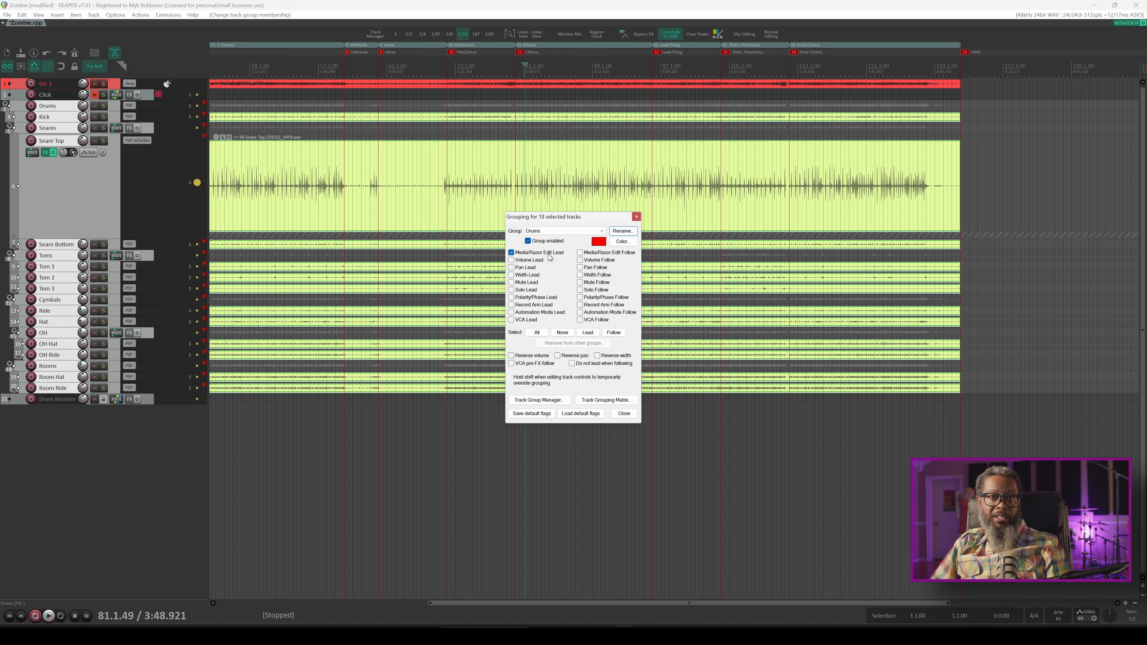
{"action": "left_click", "coordinate": [580, 253]}
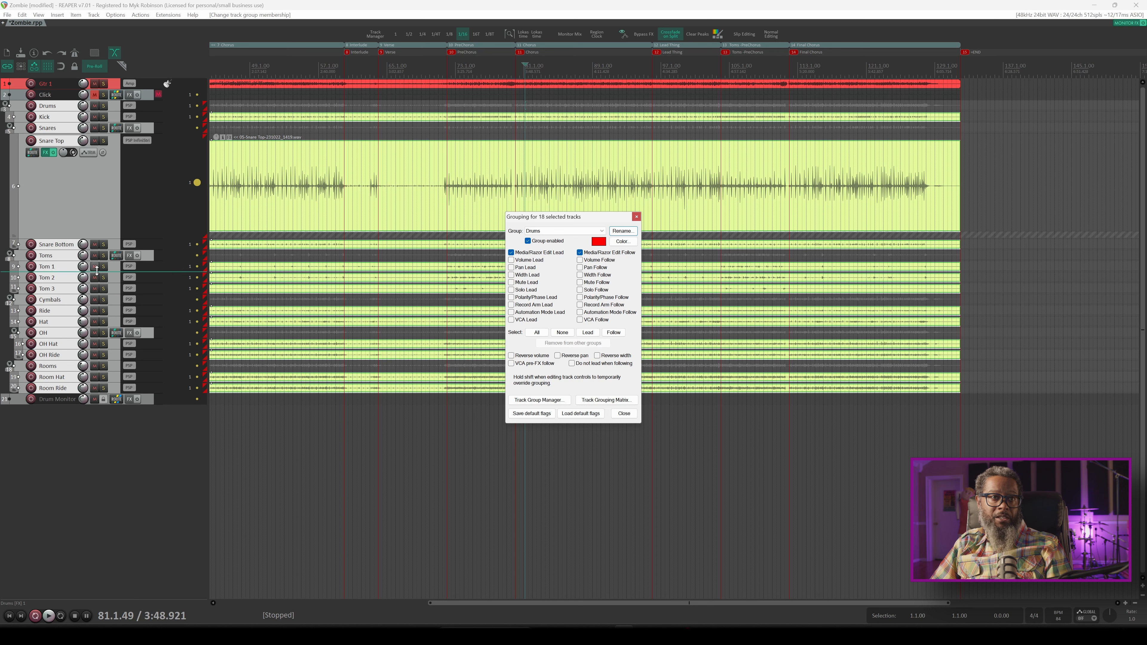
{"action": "left_click", "coordinate": [625, 413]}
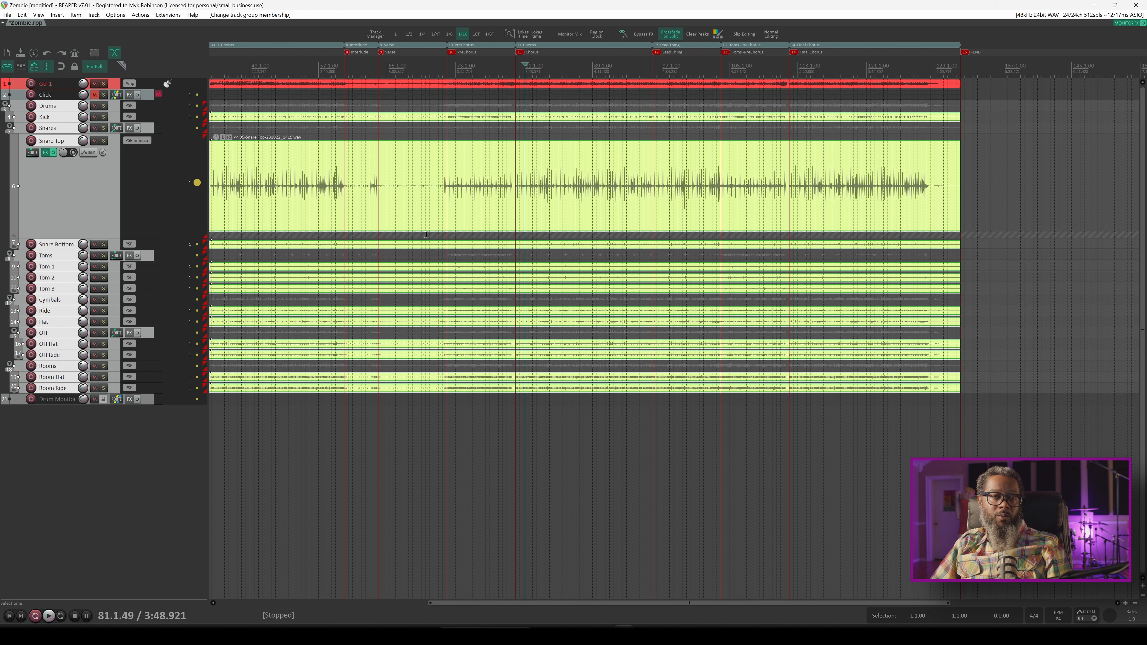
- Test the Drums group by selecting the Snare Top item, and check the grouping option "Selecting one item selects group"
{"action": "left_click", "coordinate": [423, 171]}
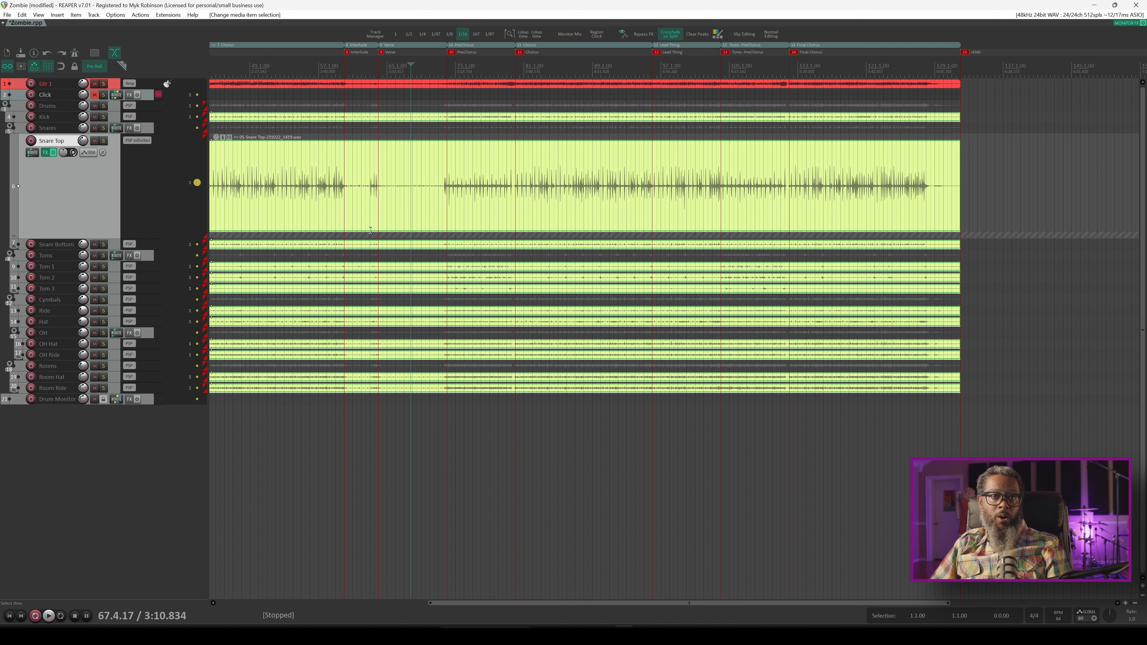
{"action": "right_click", "coordinate": [7, 67]}
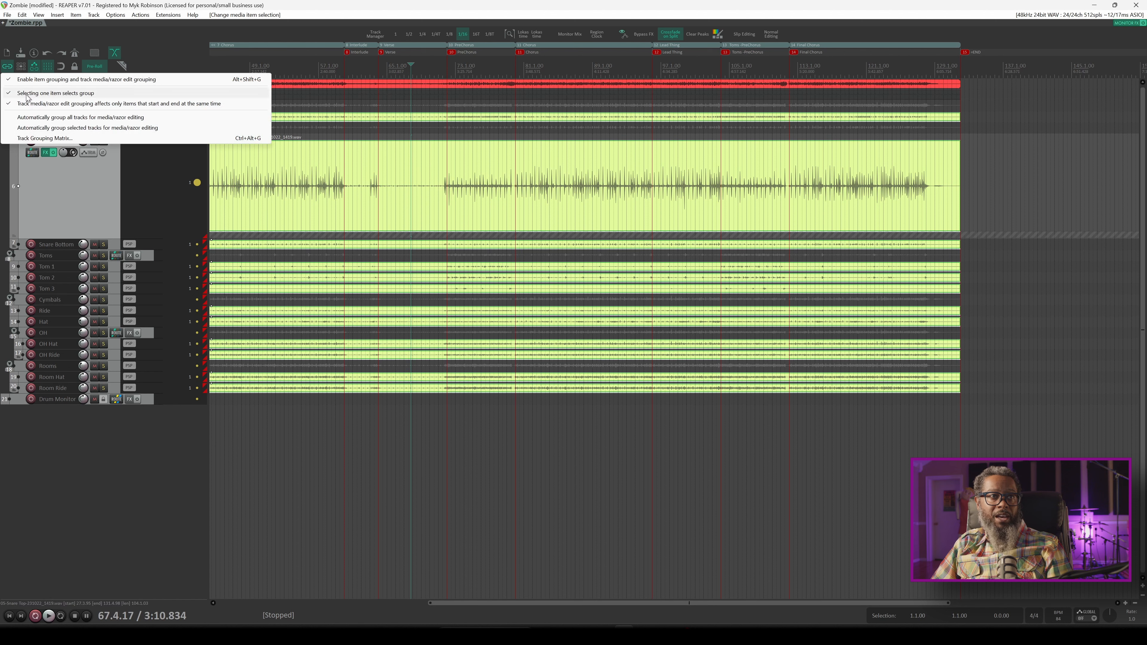
{"action": "left_click", "coordinate": [48, 94]}
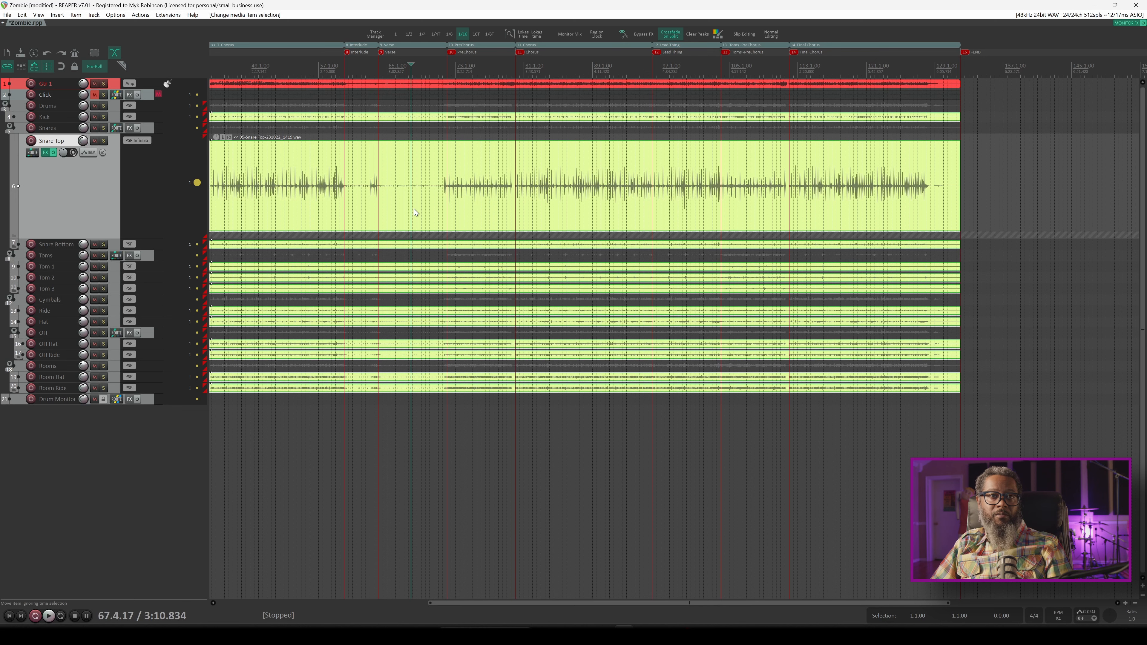
- Split the grouped drum items just ahead of the first snare hits before the PreChorus marker
{"action": "scroll", "coordinate": [405, 181], "scroll_direction": "up", "scroll_amount": 10}
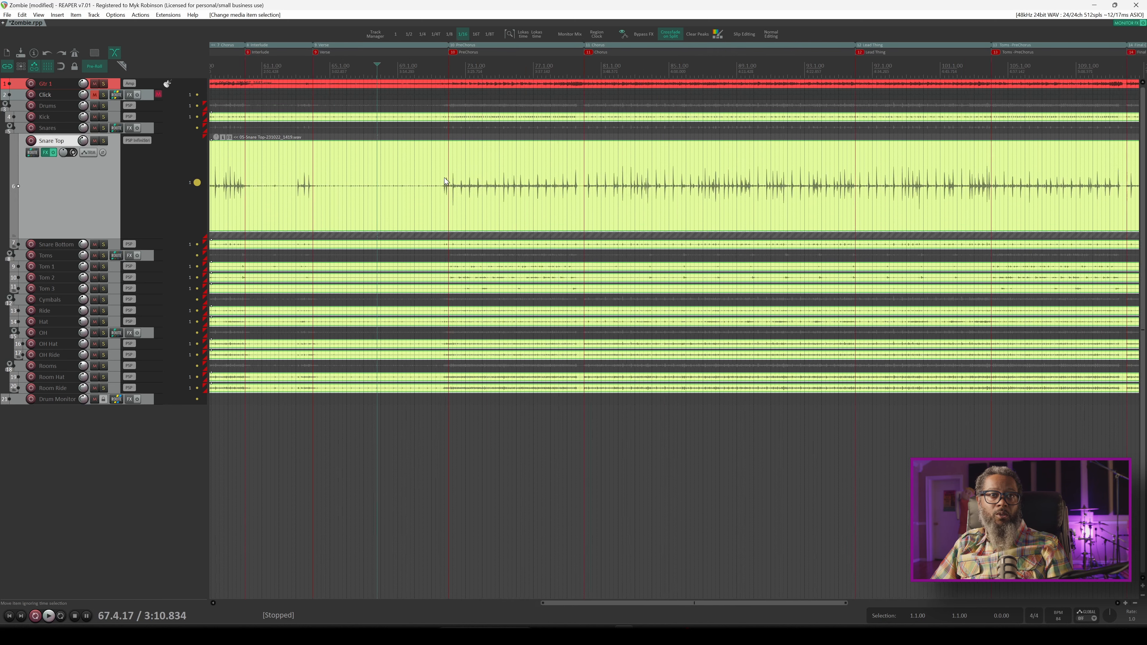
{"action": "left_click", "coordinate": [436, 186]}
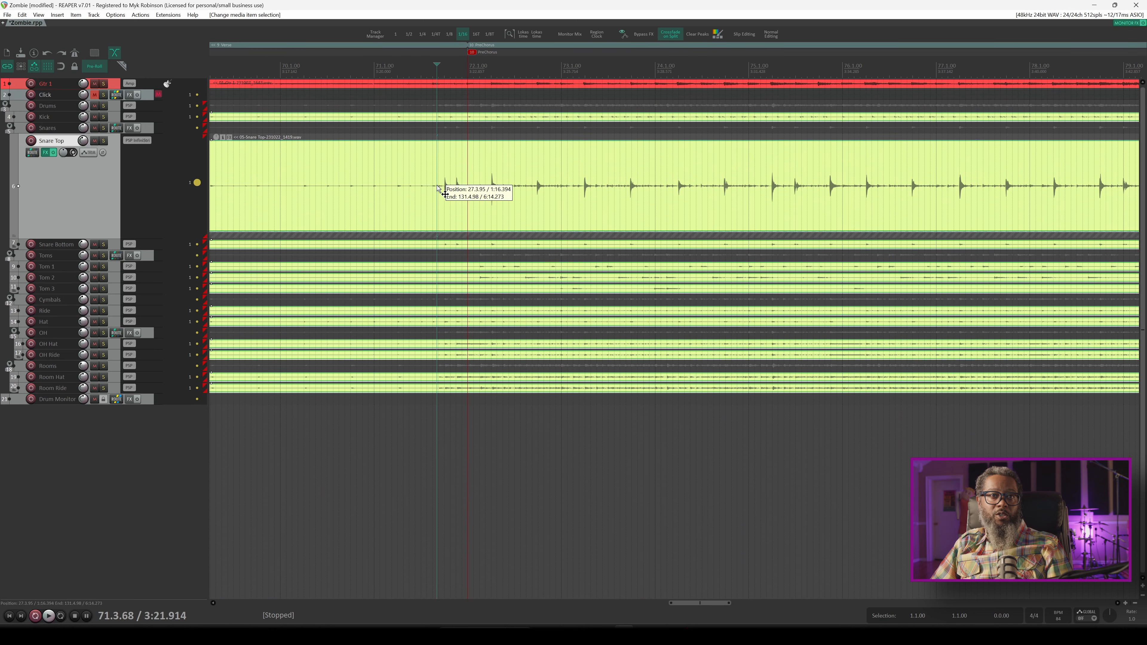
{"action": "key", "text": "s"}
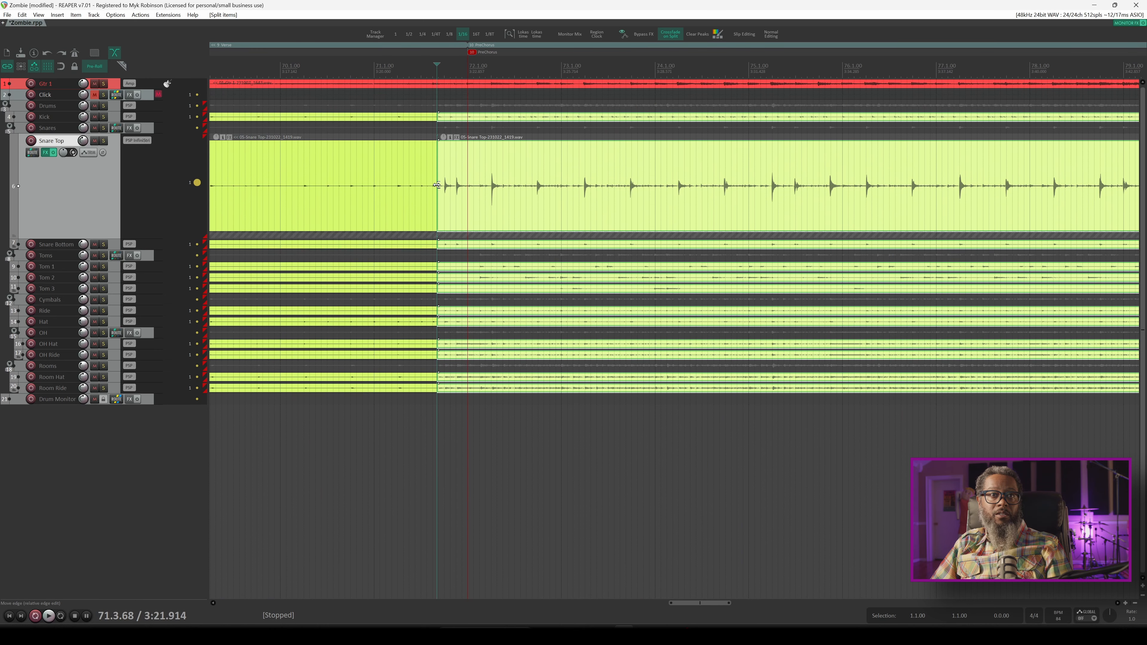
{"action": "scroll", "coordinate": [447, 151], "scroll_direction": "up", "scroll_amount": 8}
{"action": "scroll", "coordinate": [314, 155], "scroll_direction": "down", "scroll_amount": 3}
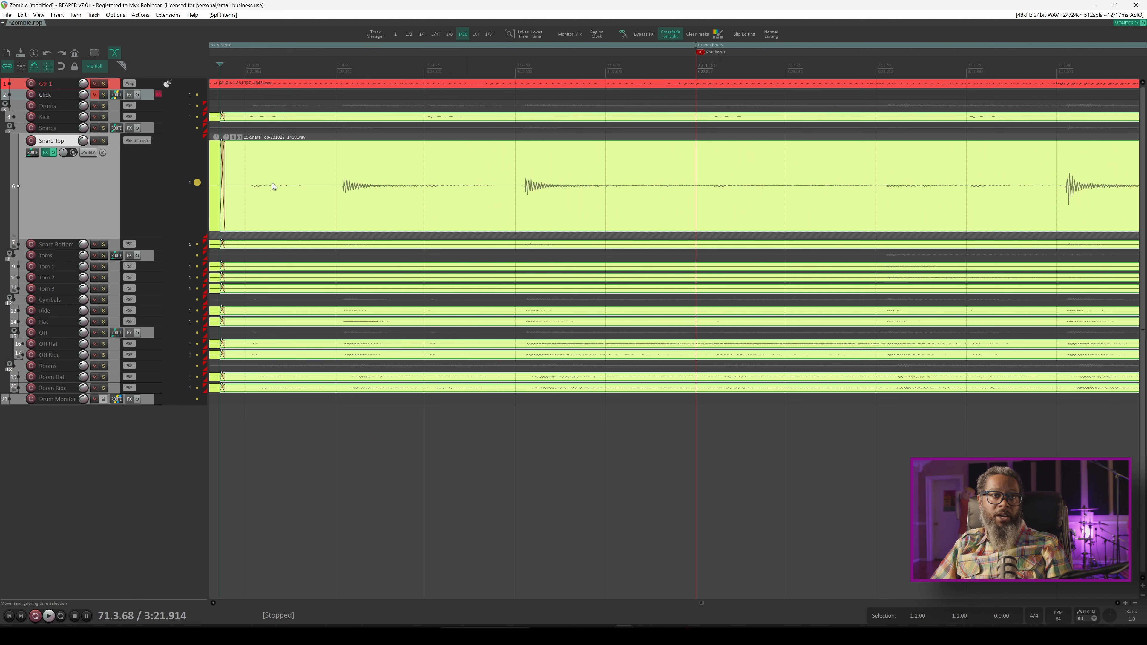